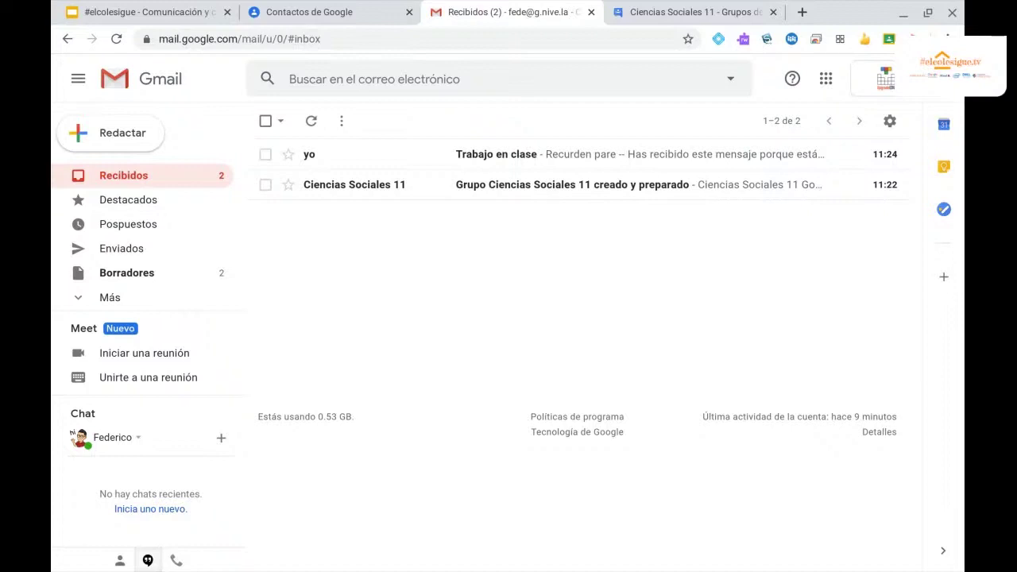
# Check the Ciencias Sociales 11 group page, then open a blank new browser tab.
pyautogui.click(650, 15)
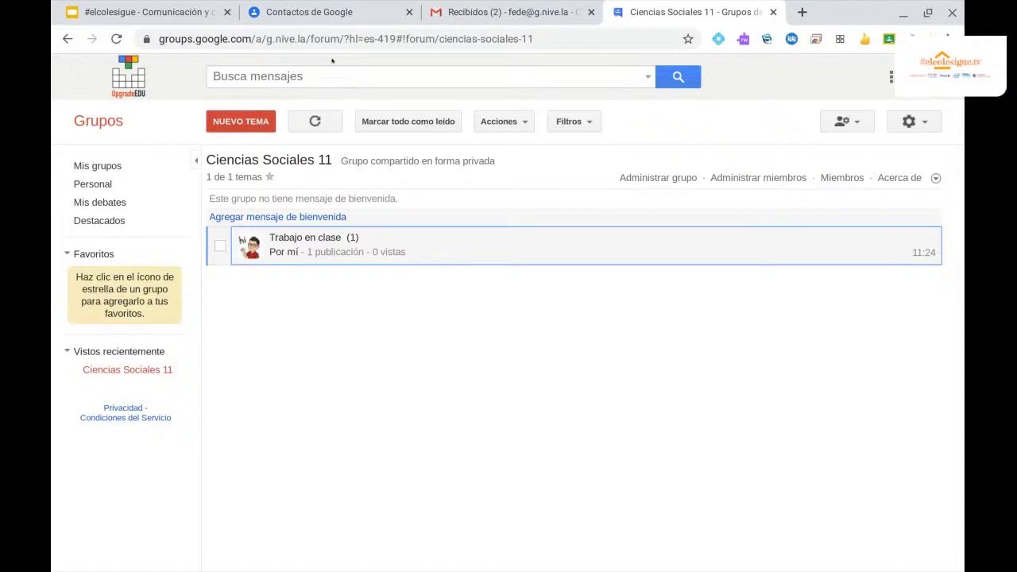
pyautogui.click(802, 12)
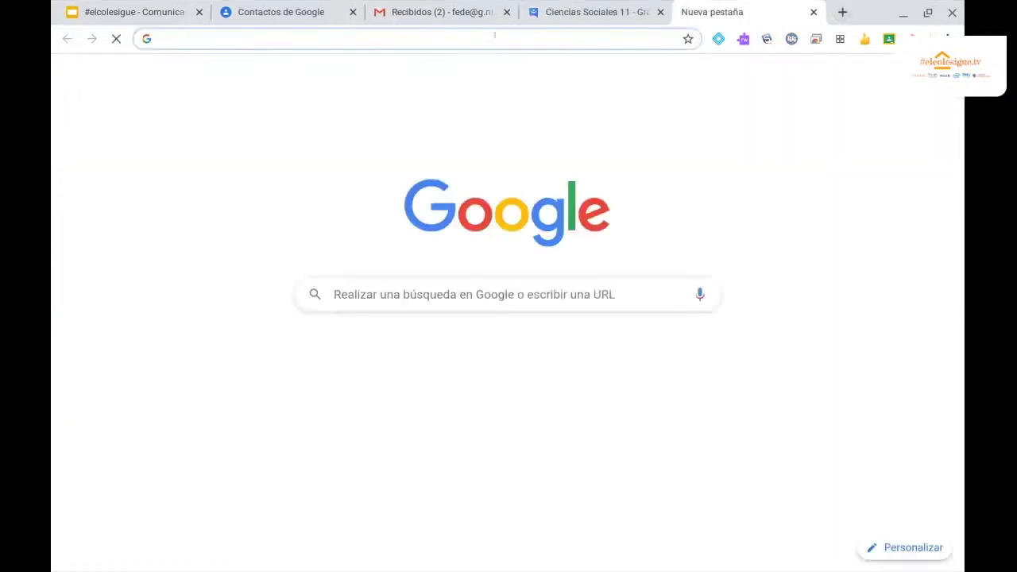
# Create a new Google Doc via docs.new and title it 'Ejemplo docu'.
pyautogui.write('docs.ne')
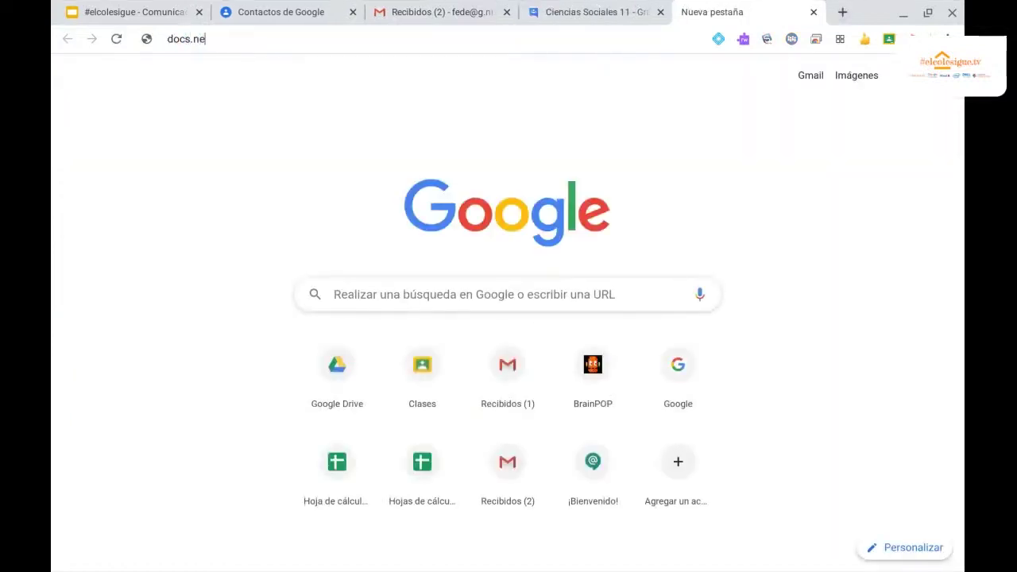
pyautogui.write('w')
pyautogui.press('Return')
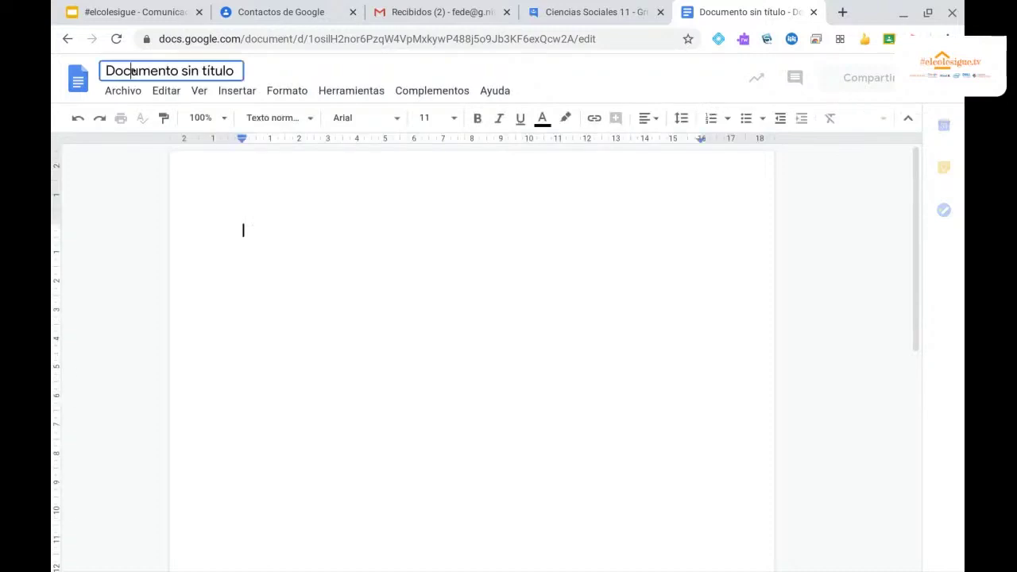
pyautogui.click(131, 70)
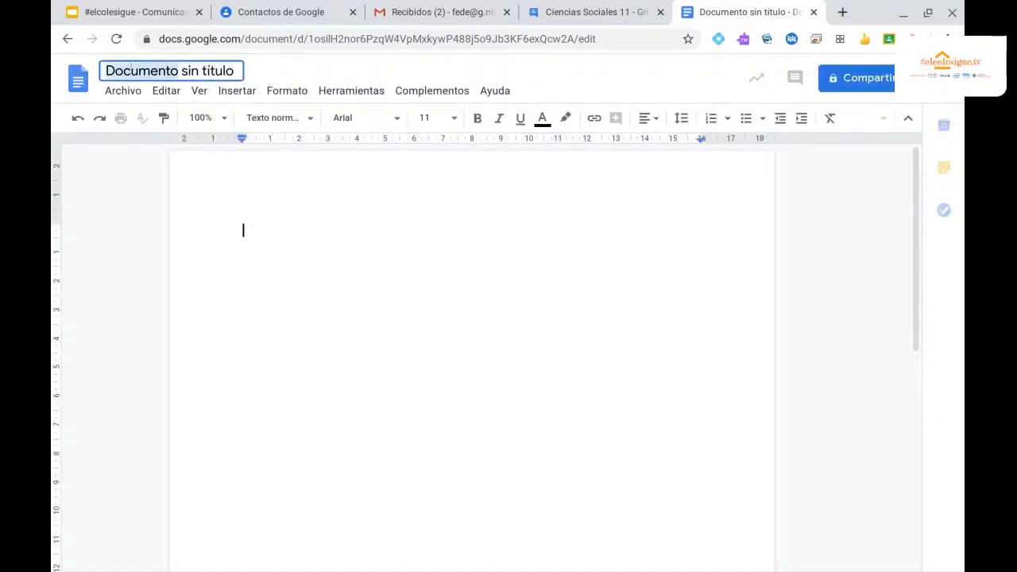
pyautogui.write('Ejemplo')
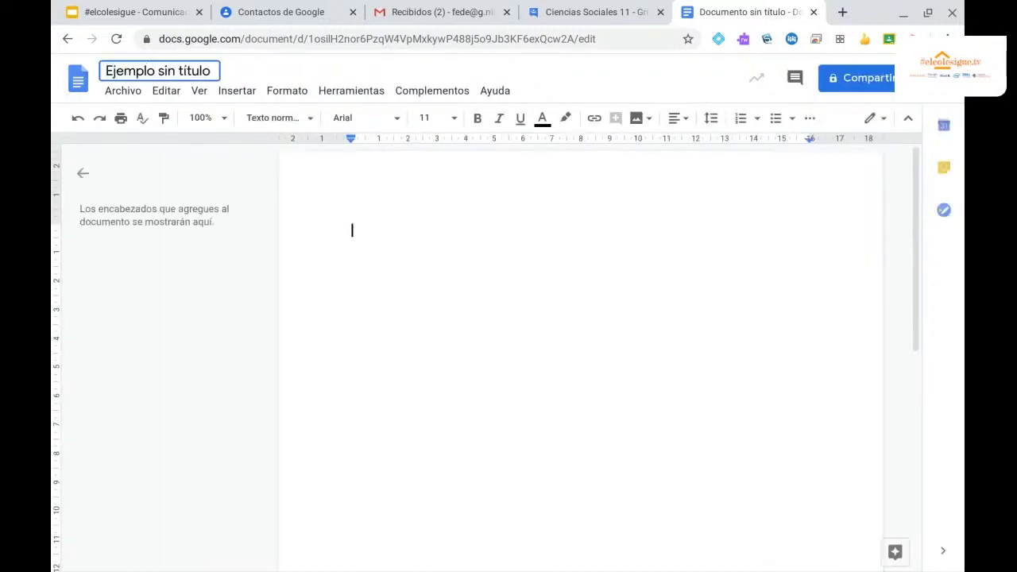
pyautogui.write(' docu')
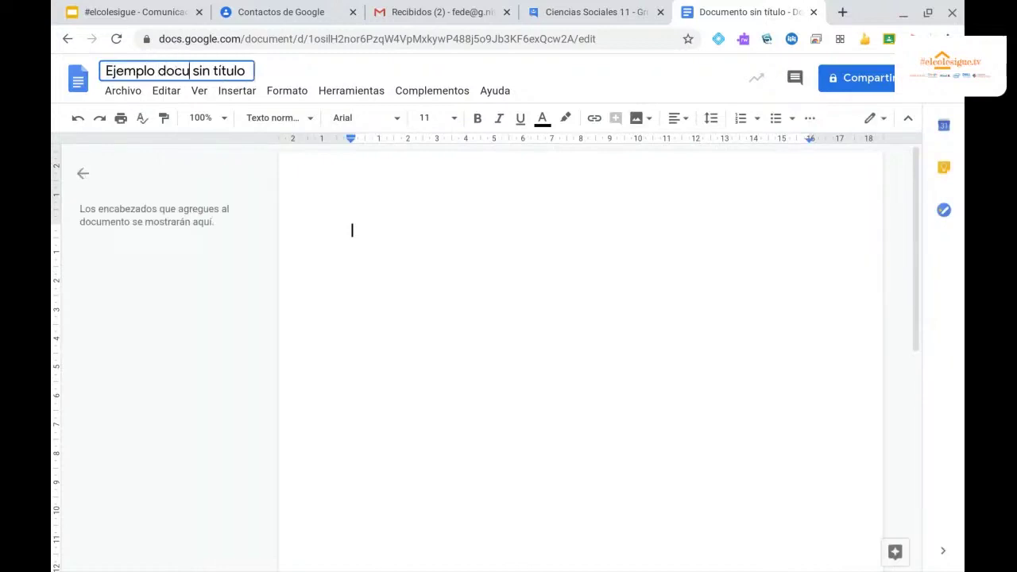
pyautogui.hotkey('shift', 'Right')
pyautogui.hotkey('shift', 'Right')
pyautogui.hotkey('shift', 'Right')
pyautogui.hotkey('shift', 'Right')
pyautogui.hotkey('shift', 'Right')
pyautogui.hotkey('shift', 'Right')
pyautogui.hotkey('shift', 'Right')
pyautogui.hotkey('shift', 'Right')
pyautogui.hotkey('shift', 'Right')
pyautogui.hotkey('shift', 'Right')
pyautogui.hotkey('shift', 'Right')
pyautogui.press('BackSpace')
# Share Ejemplo docu with Ciencias Sociales 11 as Editor, with the note 'POr favor compartir y trabajar'.
pyautogui.click(854, 80)
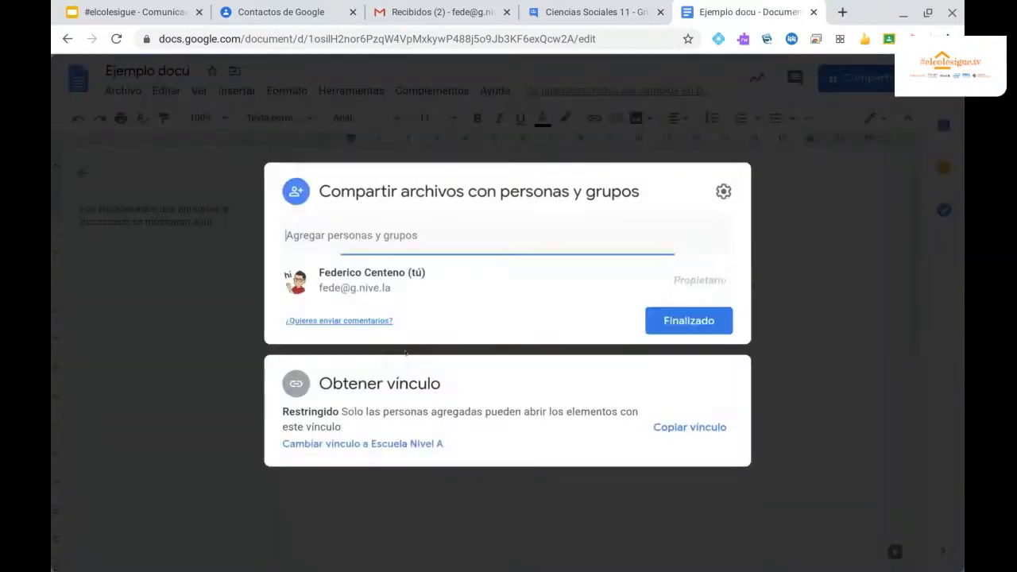
pyautogui.write('ciencias')
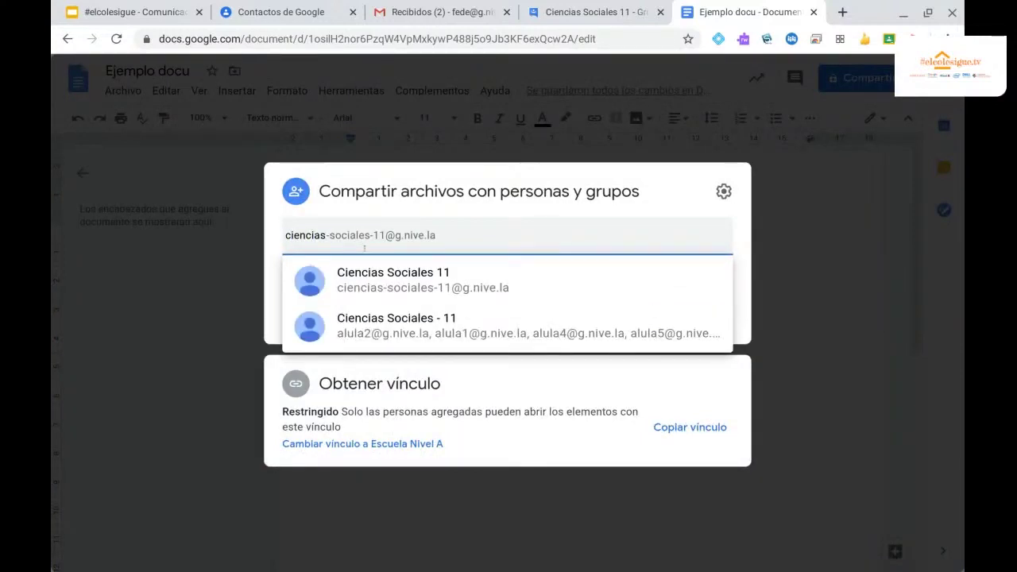
pyautogui.moveTo(538, 280)
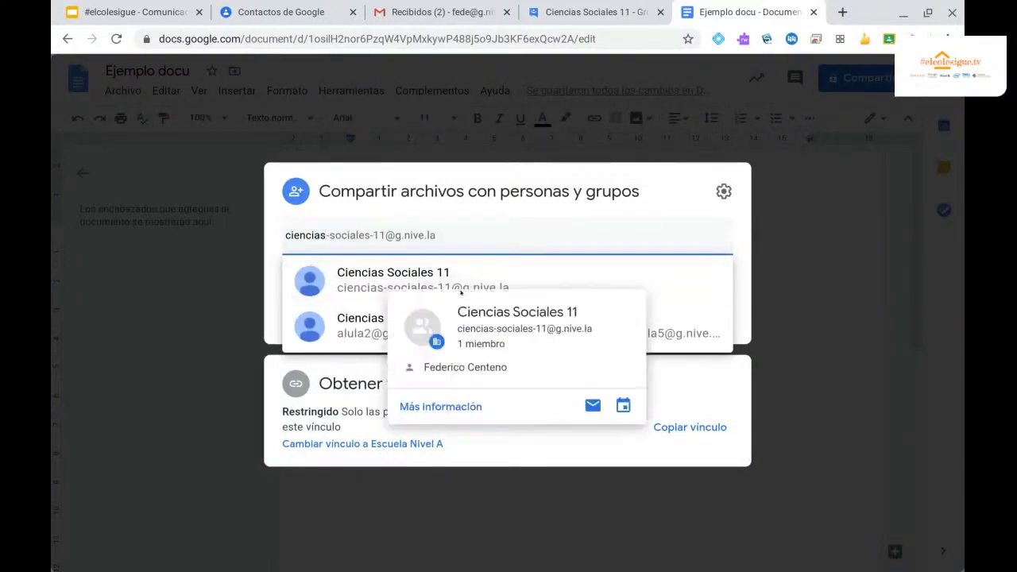
pyautogui.click(386, 278)
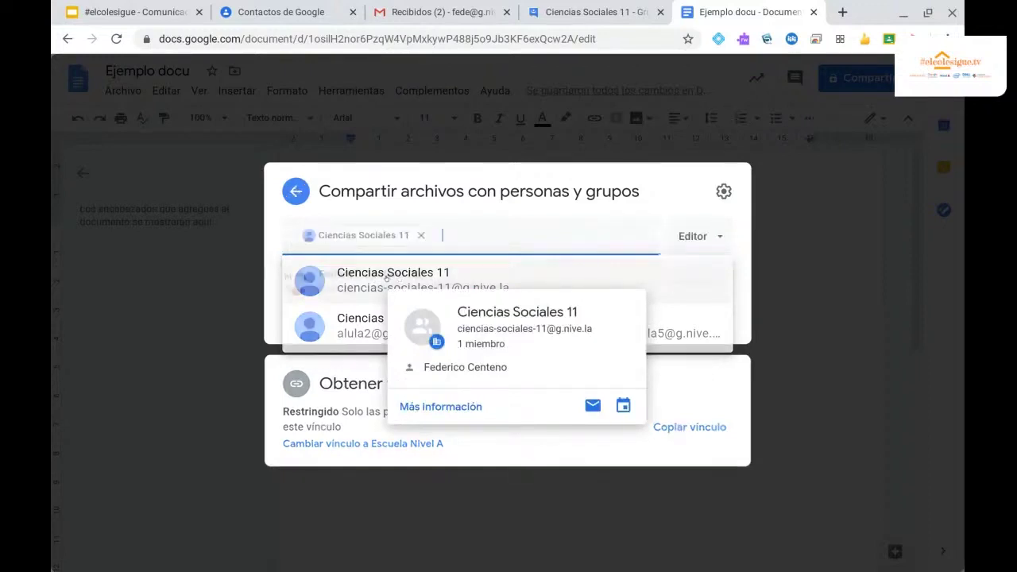
pyautogui.click(719, 175)
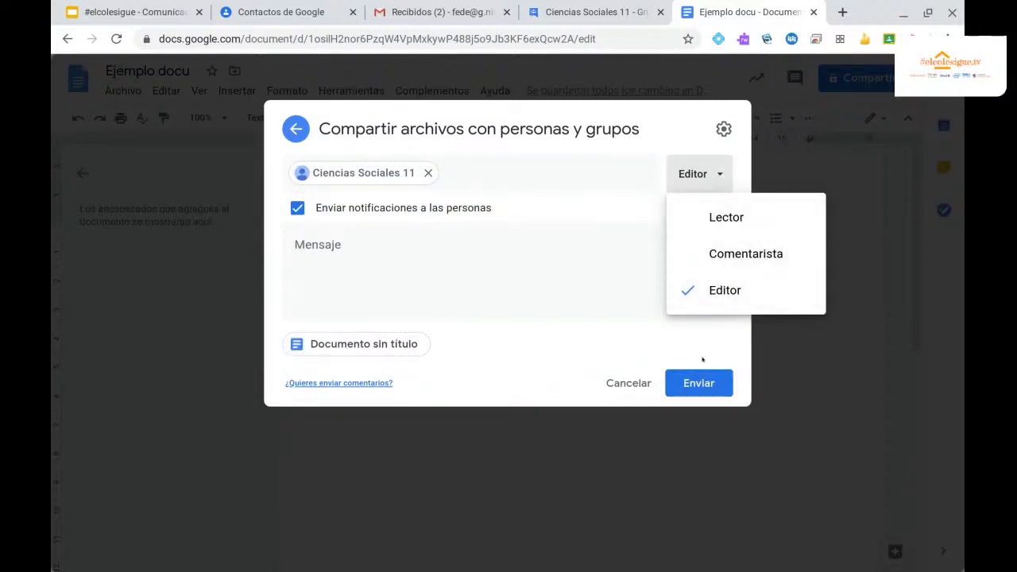
pyautogui.click(317, 244)
pyautogui.write('POr fav')
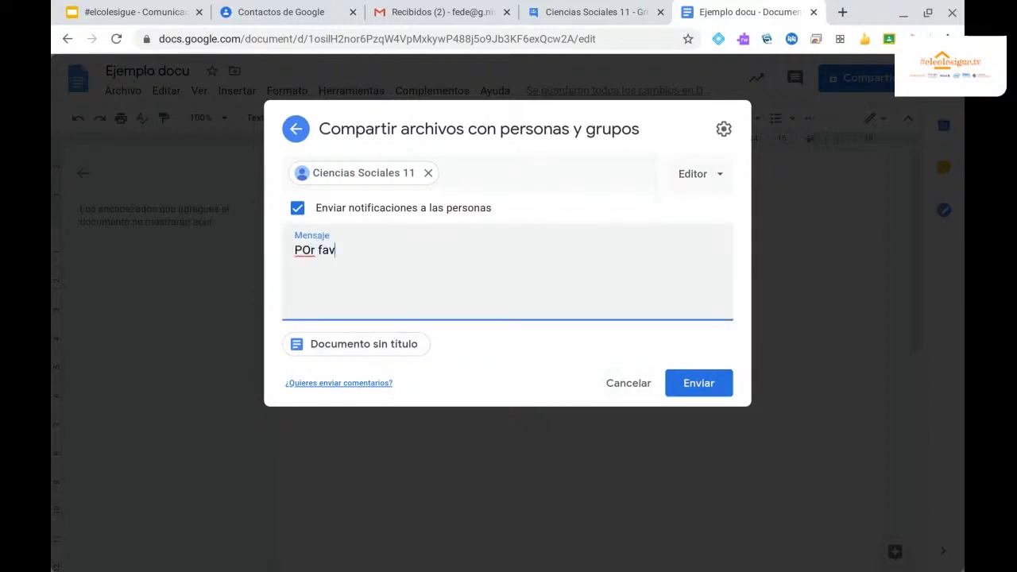
pyautogui.write('or compartir y trabajar')
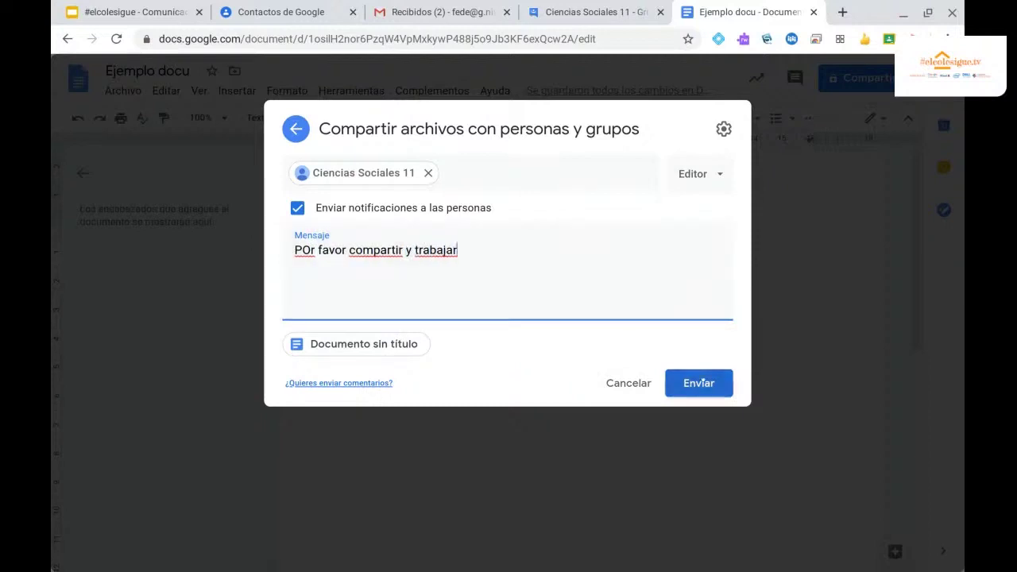
pyautogui.click(702, 382)
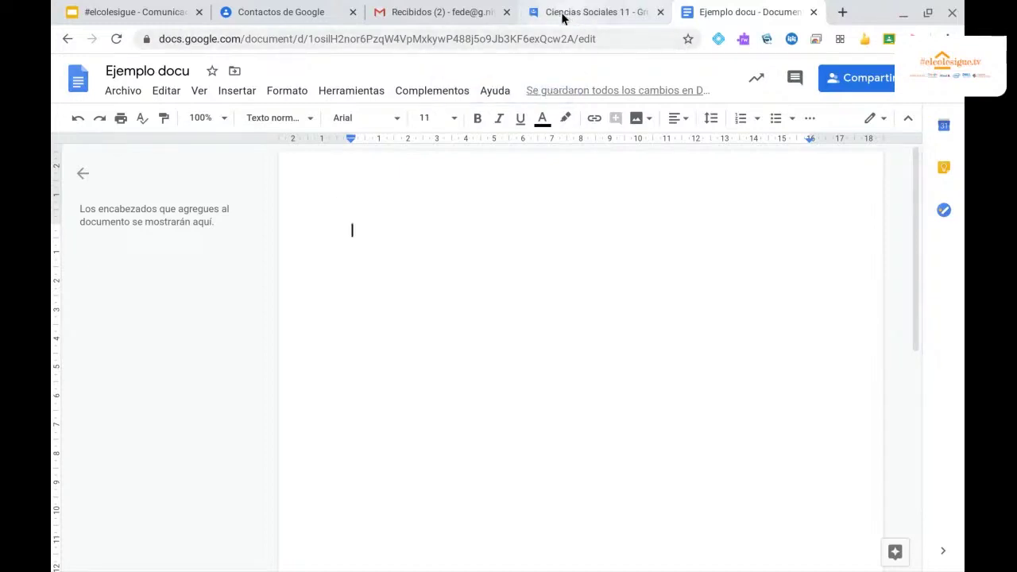
# Advance the presentation two slides to 'Crear grupos de contactos', then go to Google Contacts.
pyautogui.click(123, 14)
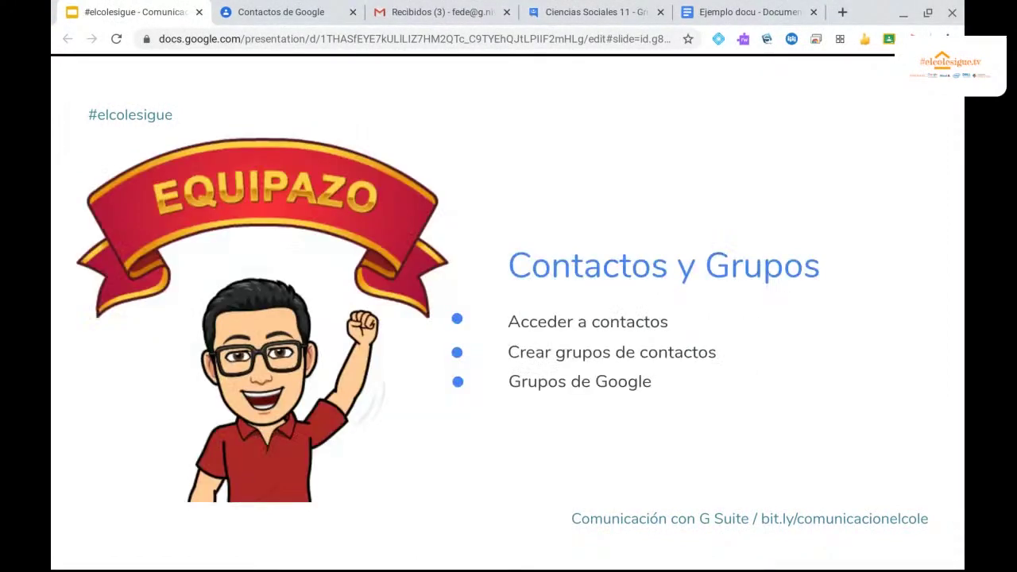
pyautogui.press('Right')
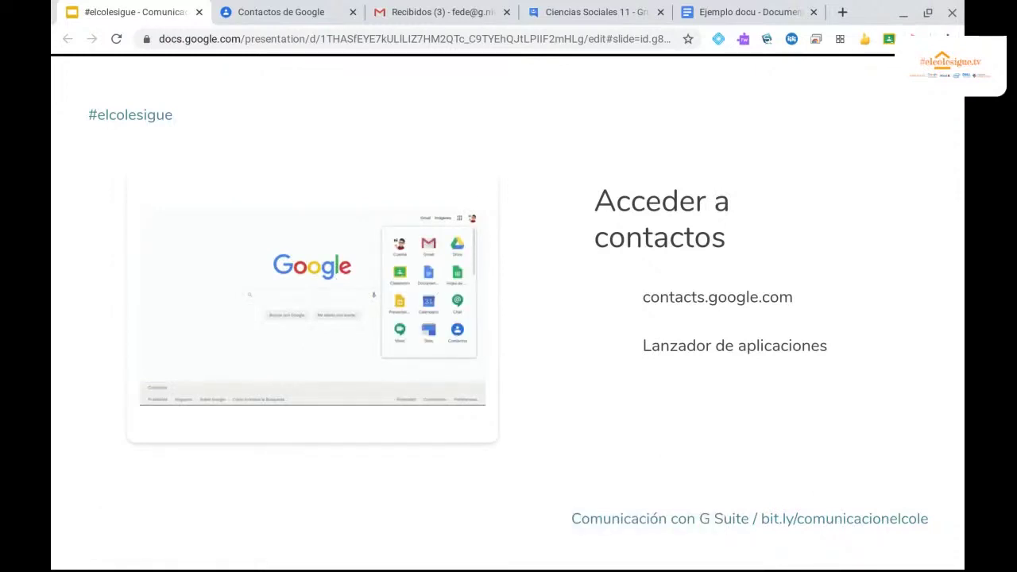
pyautogui.press('Right')
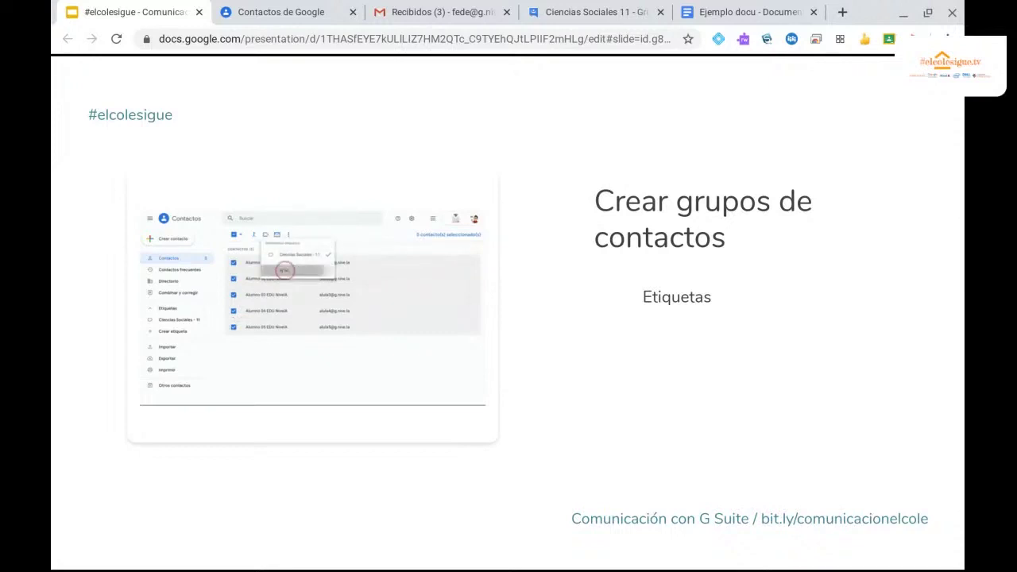
pyautogui.click(286, 16)
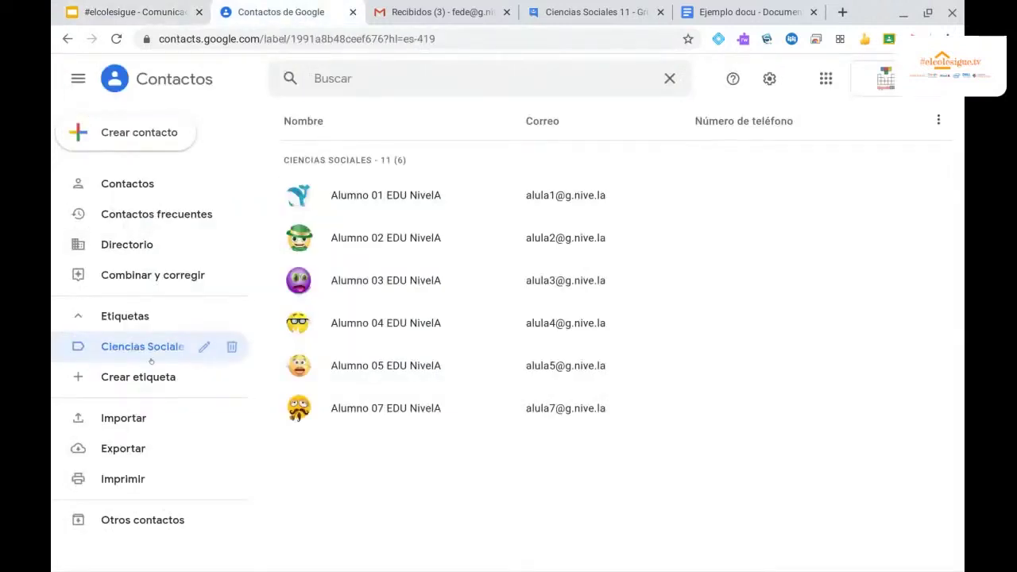
# Browse the directory, briefly select Alumno 09 to view its actions, then start a new label.
pyautogui.click(126, 247)
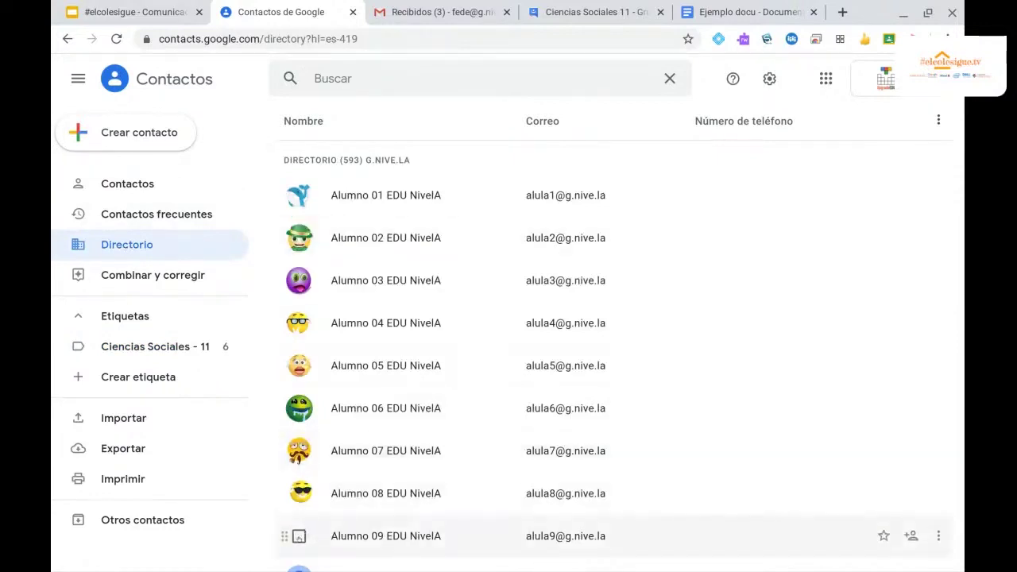
pyautogui.click(298, 537)
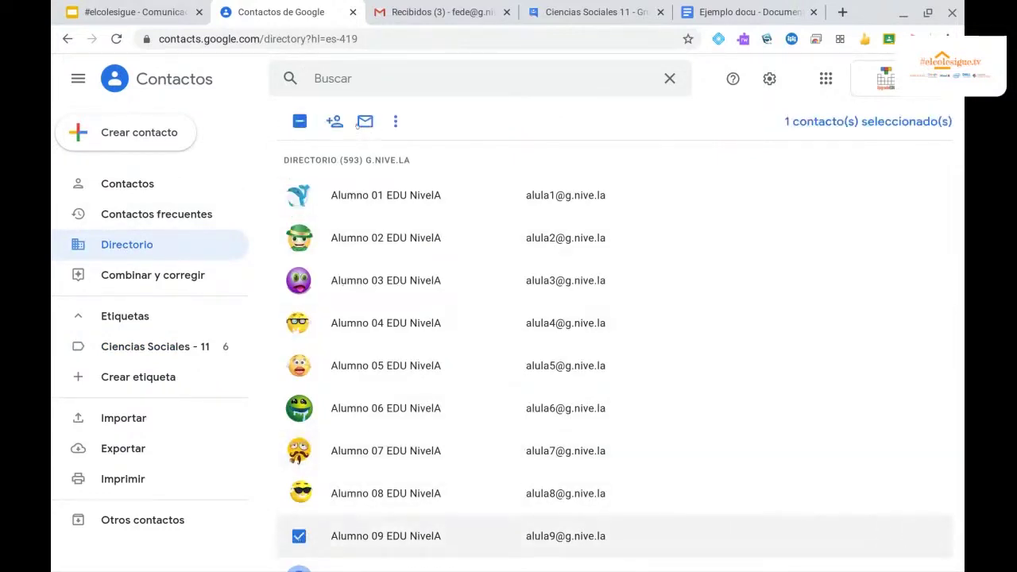
pyautogui.click(395, 121)
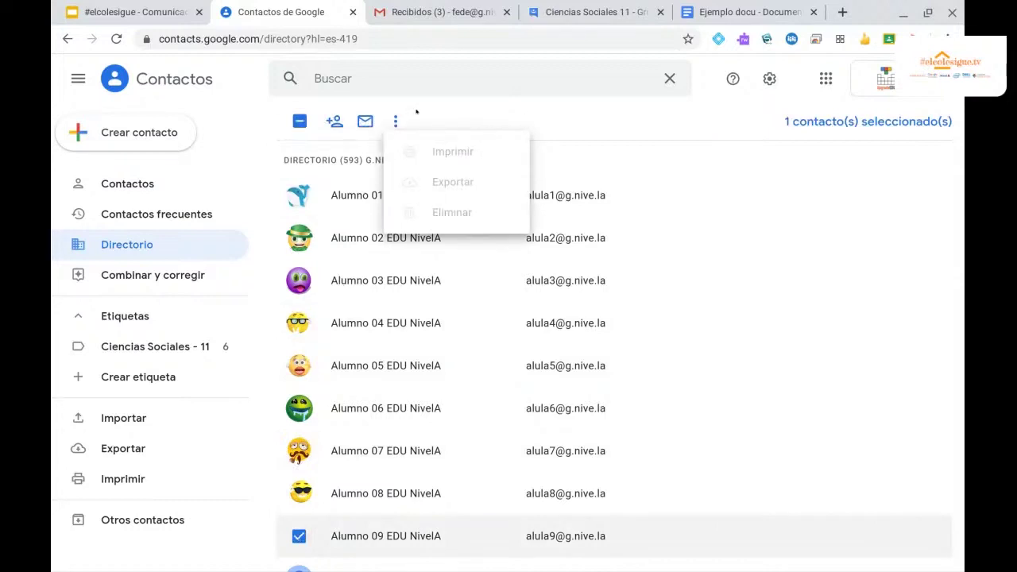
pyautogui.click(299, 536)
pyautogui.click(117, 380)
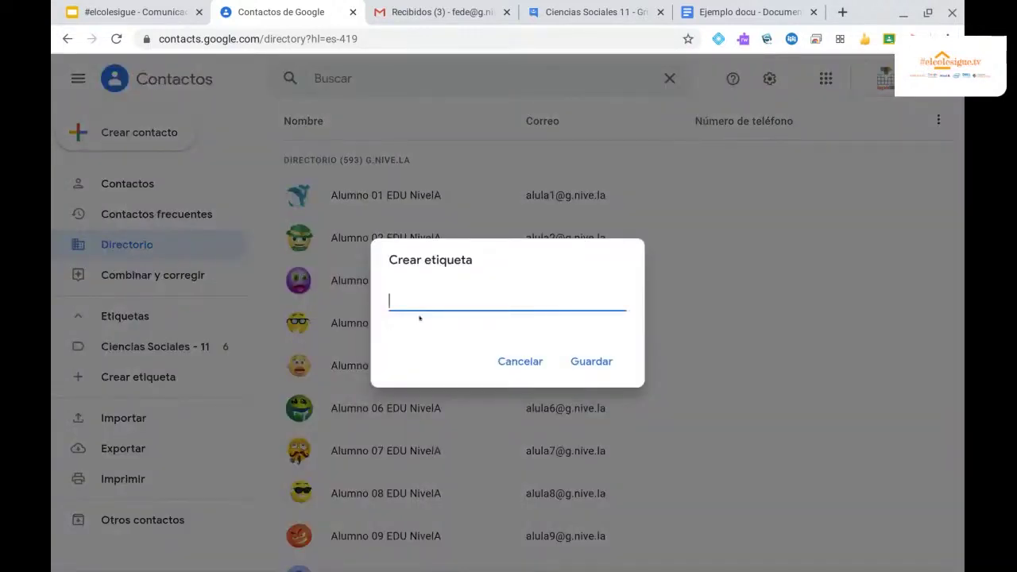
# Create a label named 'Etiqueta prueba', correcting the typo before saving.
pyautogui.write('Etiqueta orueb')
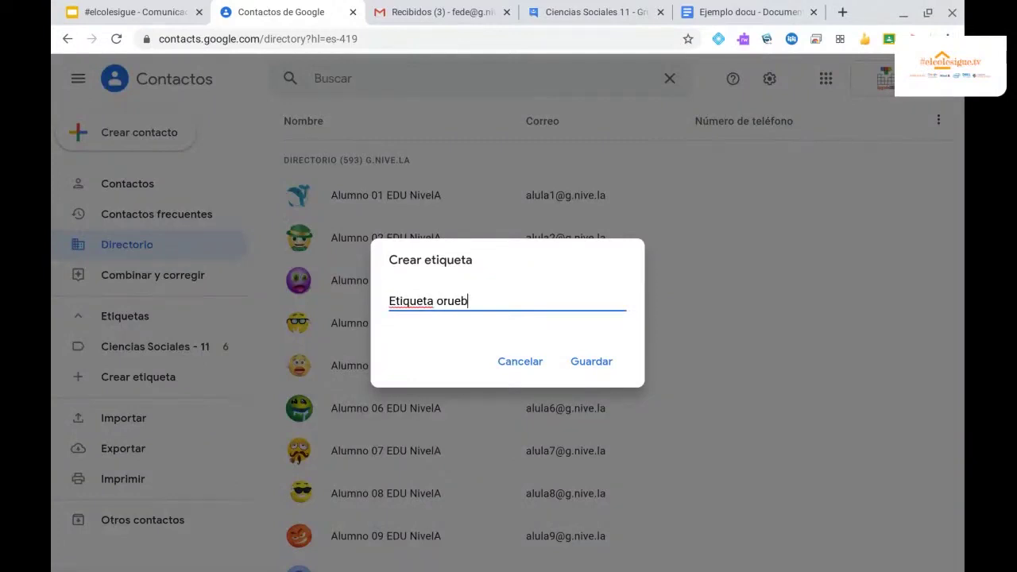
pyautogui.press('BackSpace')
pyautogui.press('BackSpace')
pyautogui.press('BackSpace')
pyautogui.press('BackSpace')
pyautogui.press('BackSpace')
pyautogui.write('prueba')
pyautogui.click(590, 359)
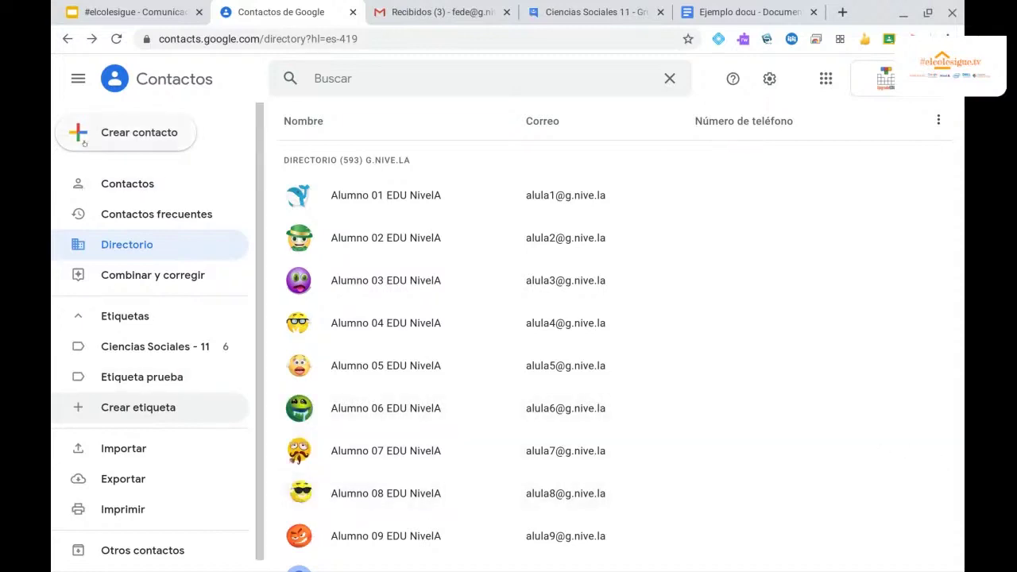
# Search personal contacts for 'demo' and look over the demo contact's details.
pyautogui.click(112, 177)
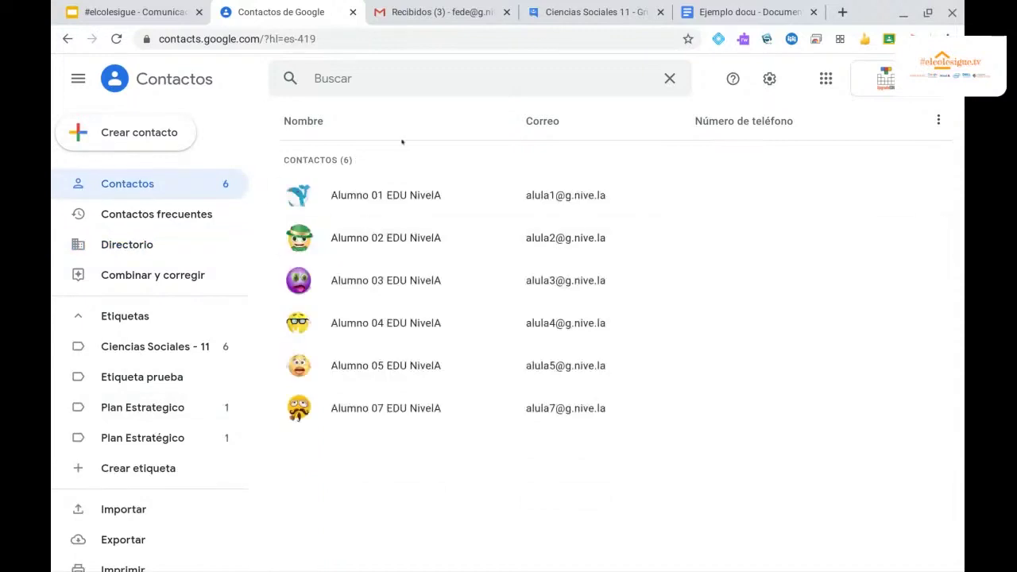
pyautogui.click(370, 65)
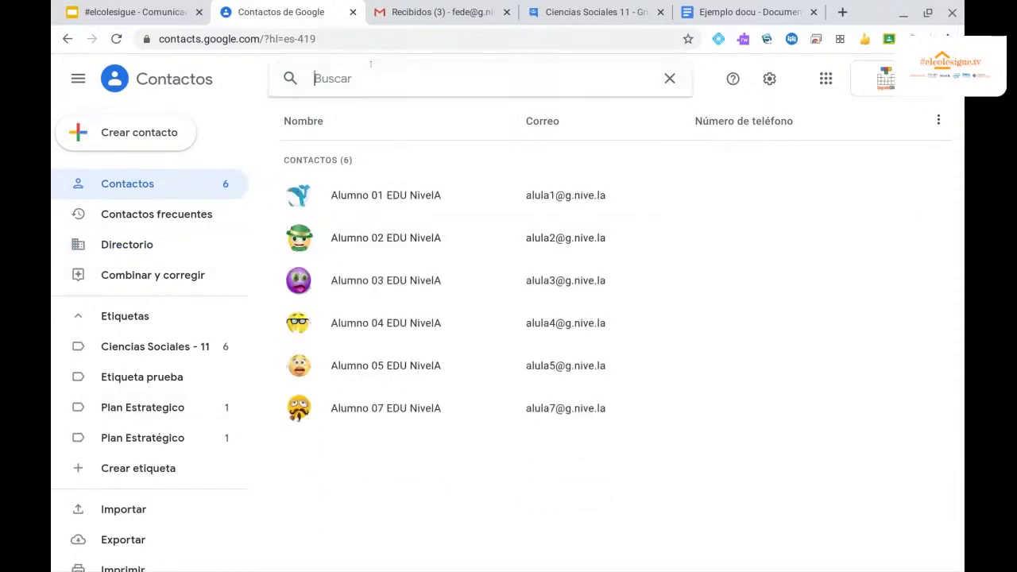
pyautogui.write('demo')
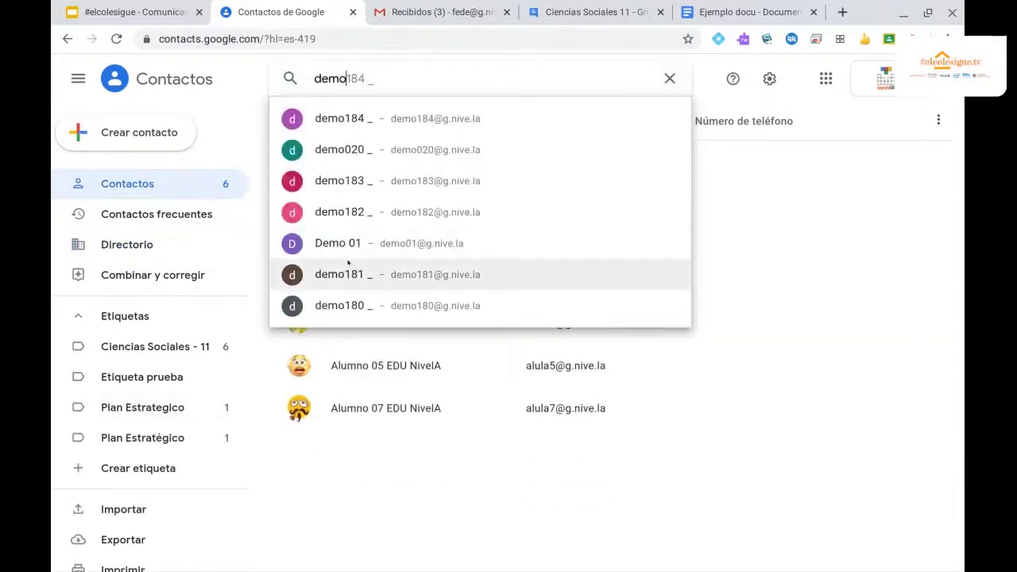
pyautogui.click(339, 307)
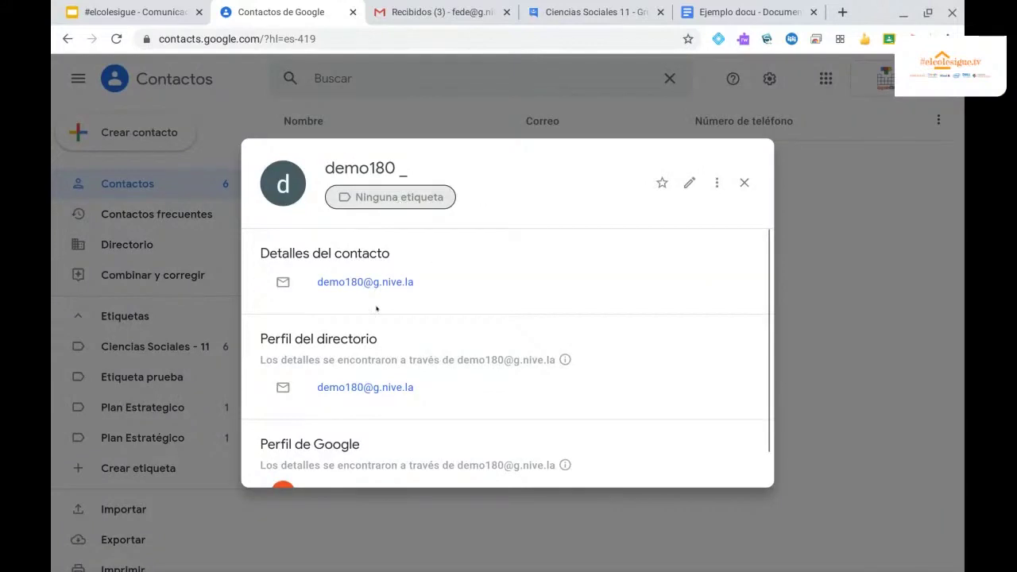
pyautogui.scroll(-1, 376, 308)
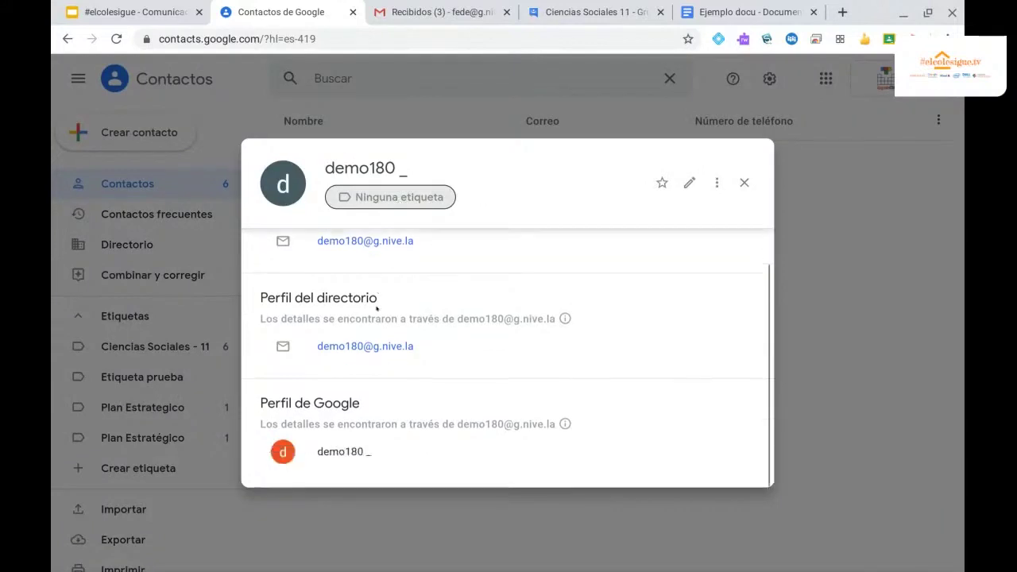
pyautogui.click(743, 183)
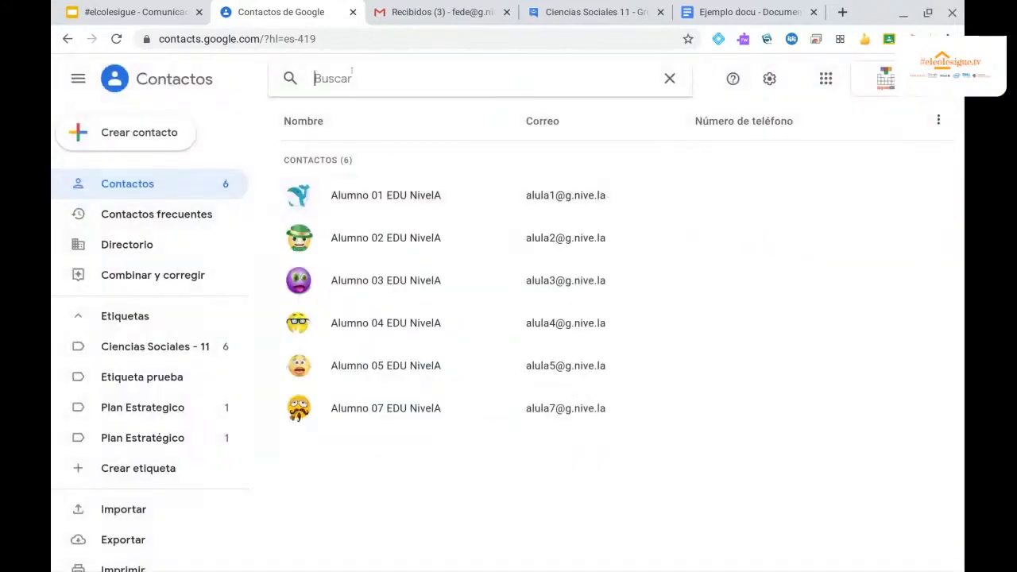
pyautogui.write('180')
pyautogui.press('Return')
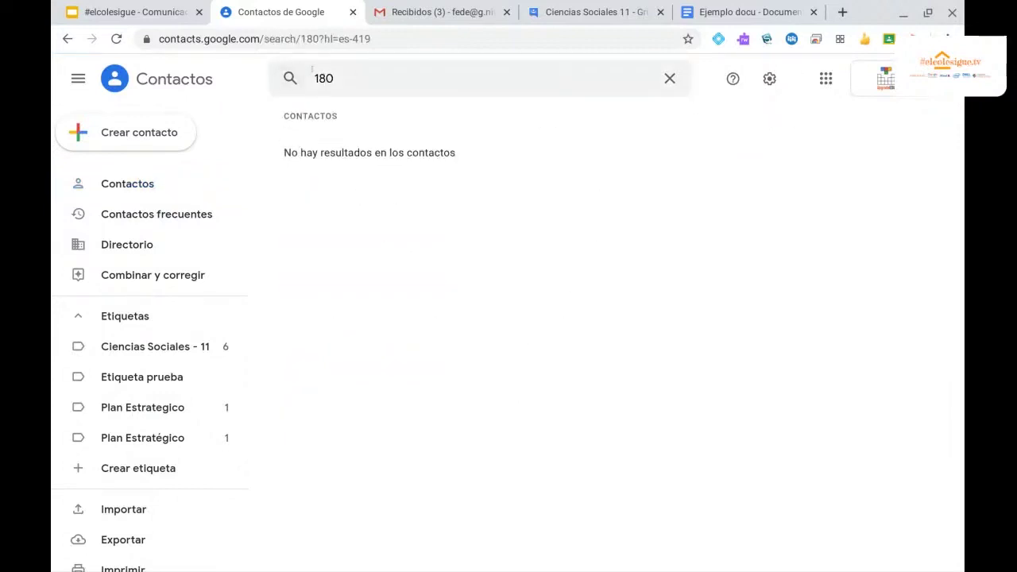
# Search for the demo contact's full name and select it under Otros contactos.
pyautogui.click(314, 72)
pyautogui.write('demo')
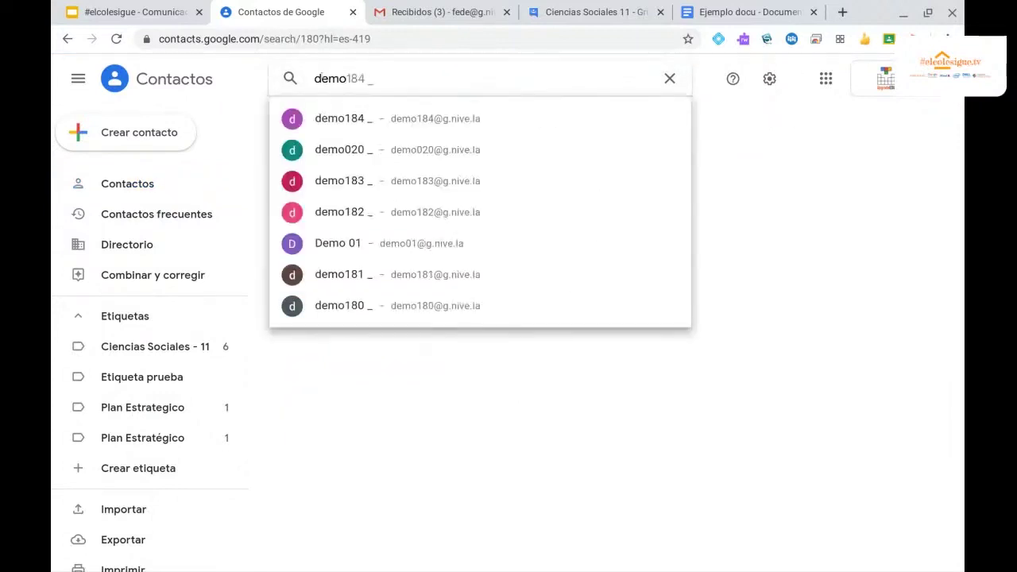
pyautogui.click(342, 306)
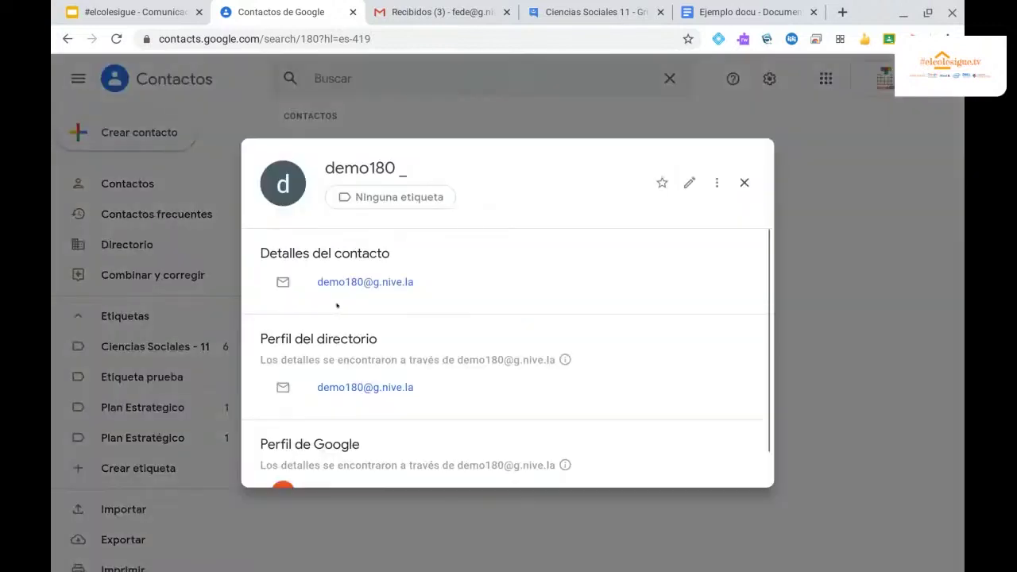
pyautogui.click(737, 185)
pyautogui.click(316, 77)
pyautogui.write('demo180')
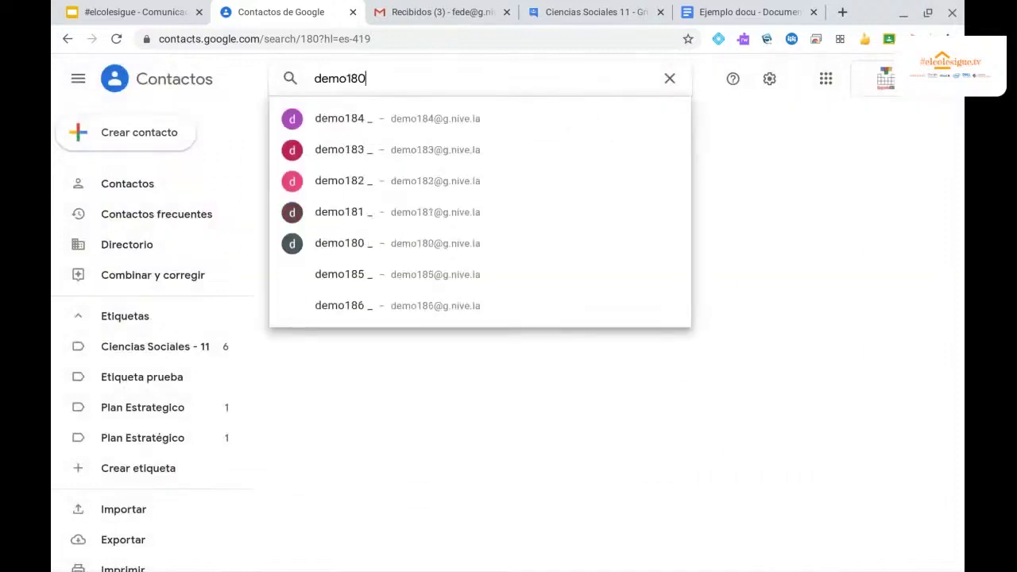
pyautogui.press('Return')
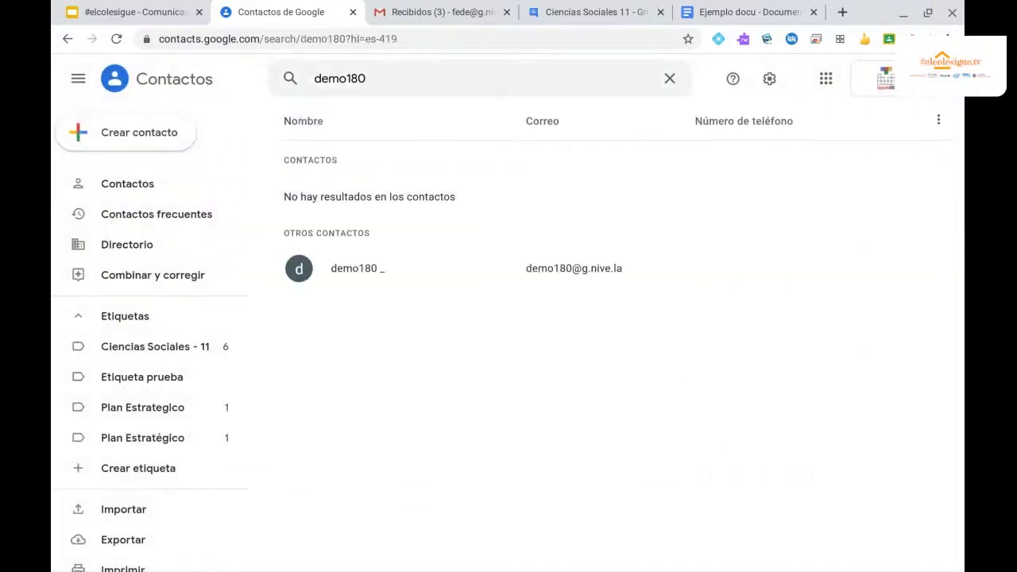
pyautogui.click(298, 269)
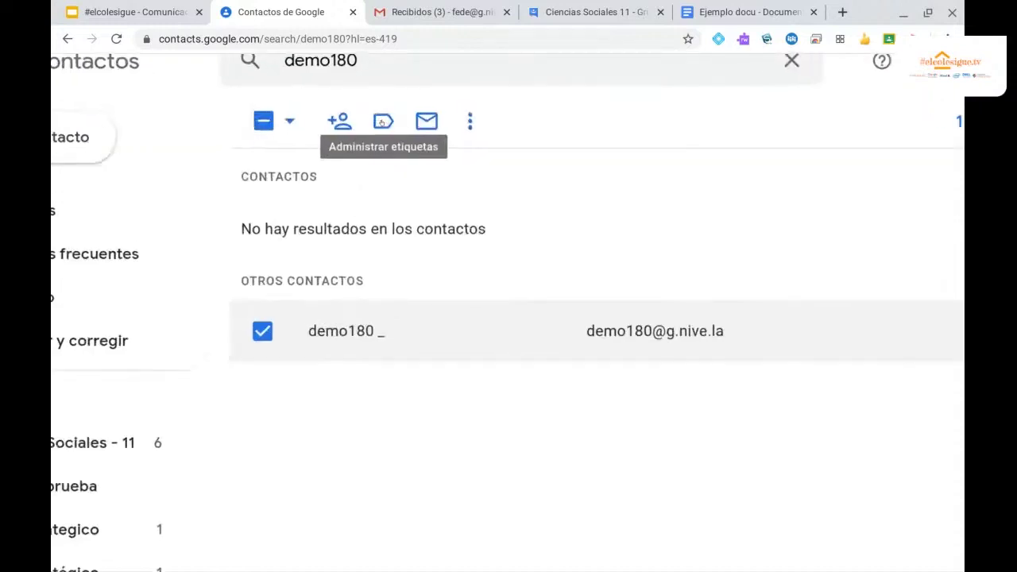
# Apply the Etiqueta prueba label to the demo contact.
pyautogui.click(382, 121)
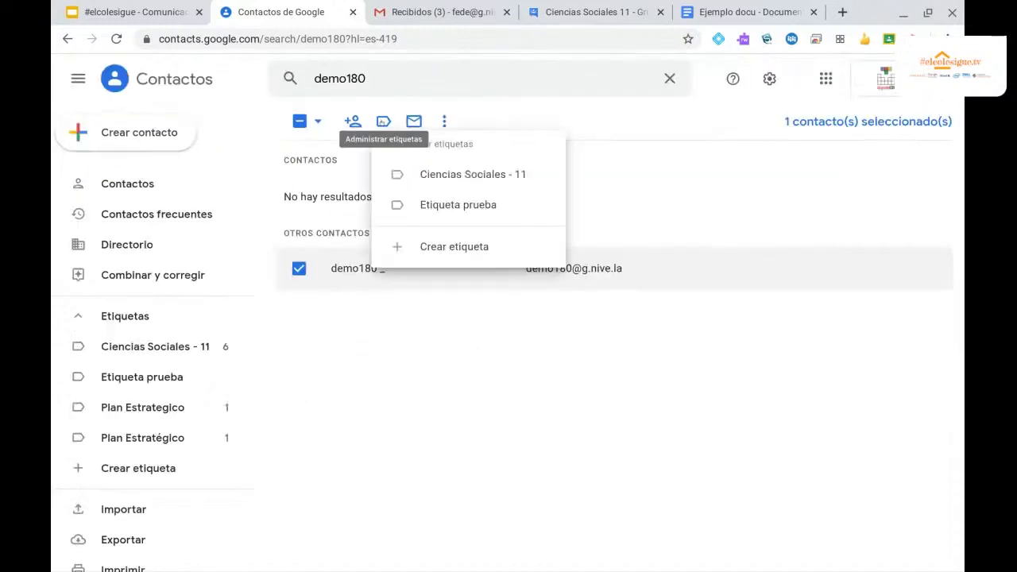
pyautogui.click(436, 205)
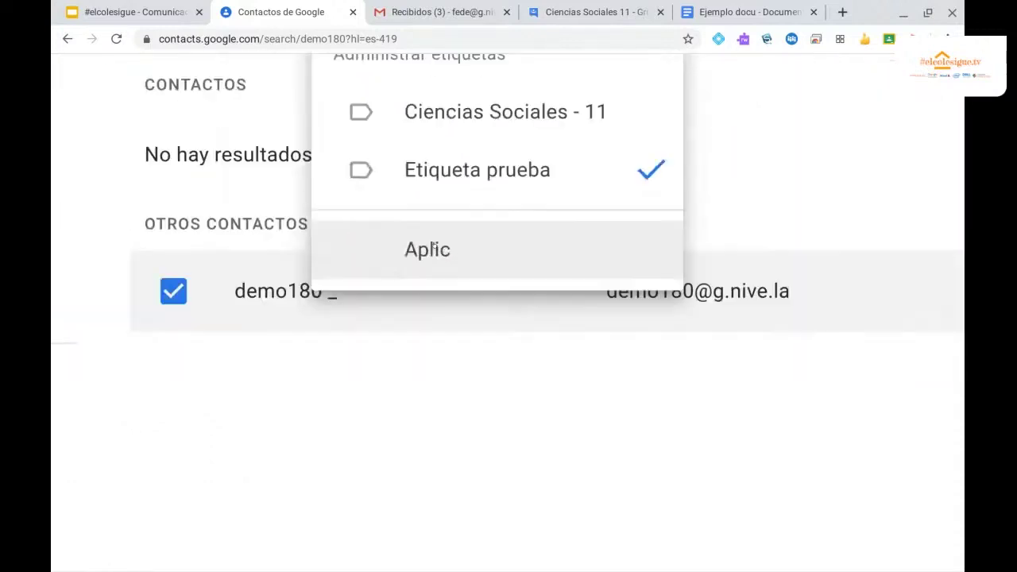
pyautogui.click(433, 248)
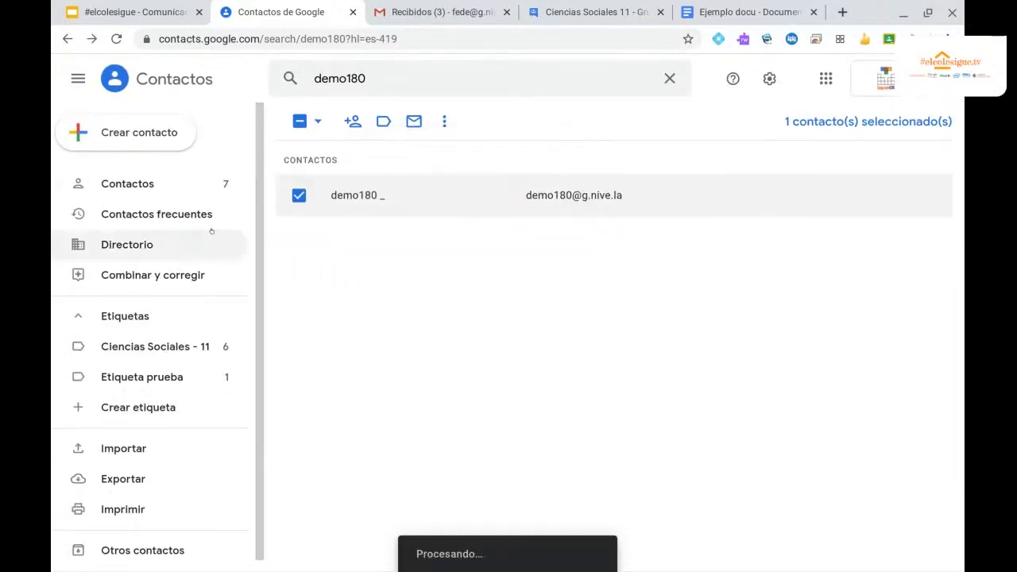
# Review the Ciencias Sociales - 11 and Etiqueta prueba labels, then request deleting Plan Estrategico.
pyautogui.click(118, 345)
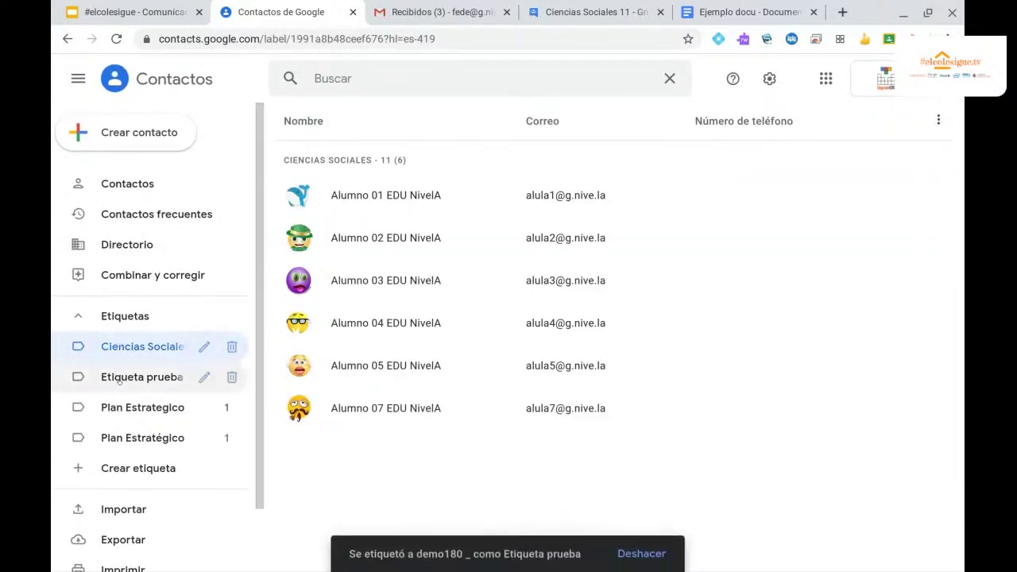
pyautogui.click(118, 378)
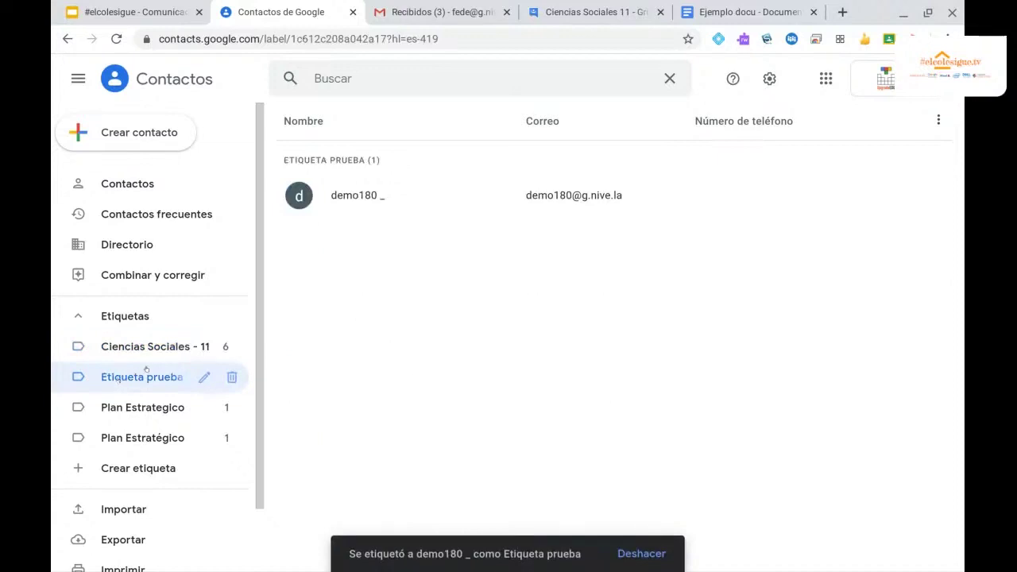
pyautogui.scroll(-2, 143, 370)
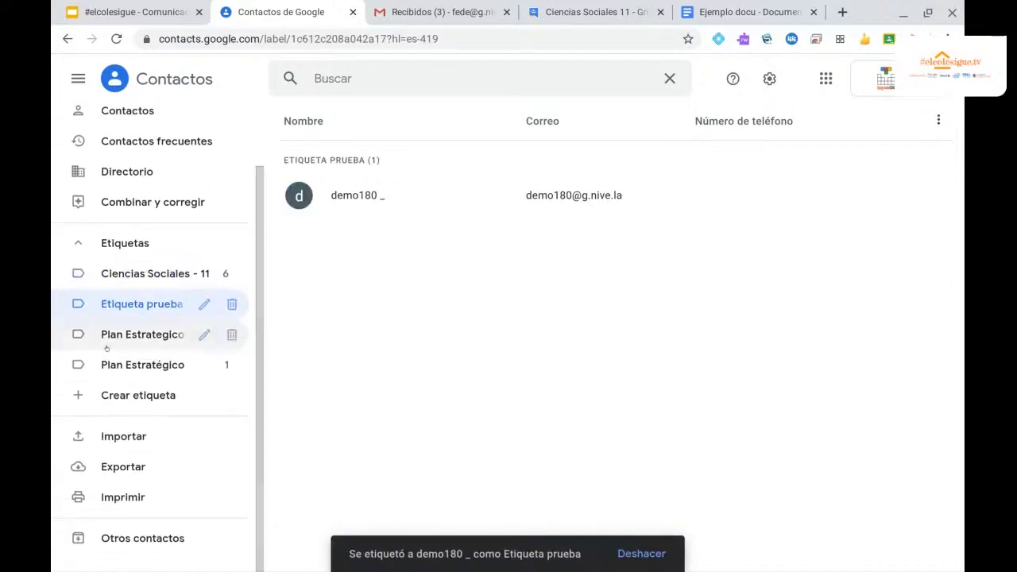
pyautogui.hotkey('ctrl', '+')
pyautogui.hotkey('ctrl', '+')
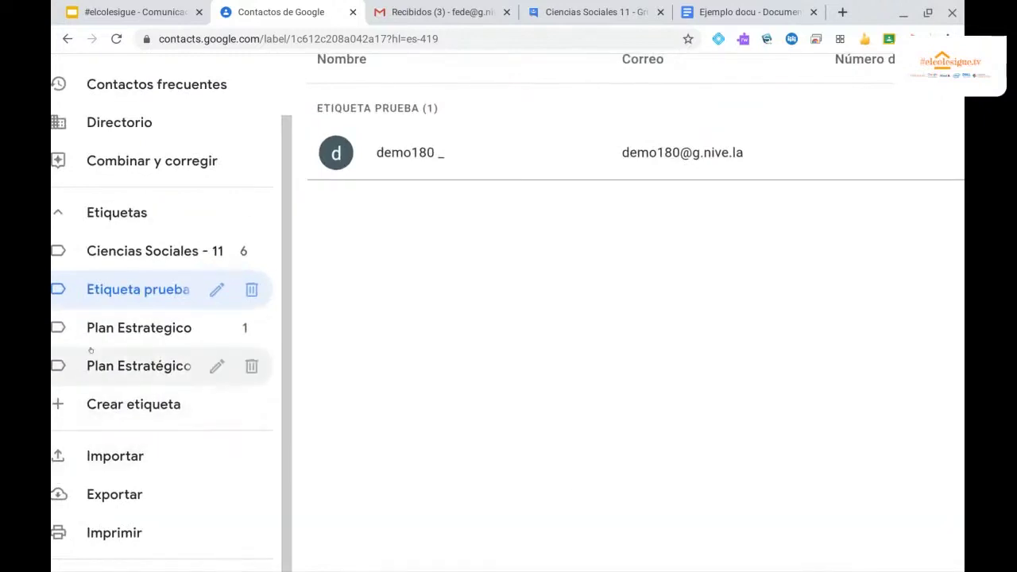
pyautogui.hotkey('ctrl', '-')
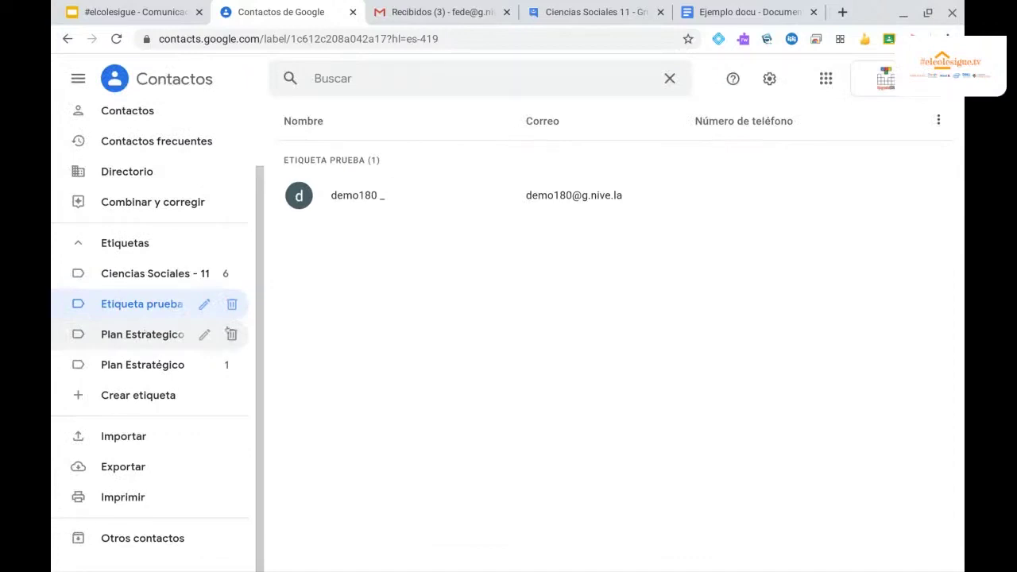
pyautogui.click(231, 336)
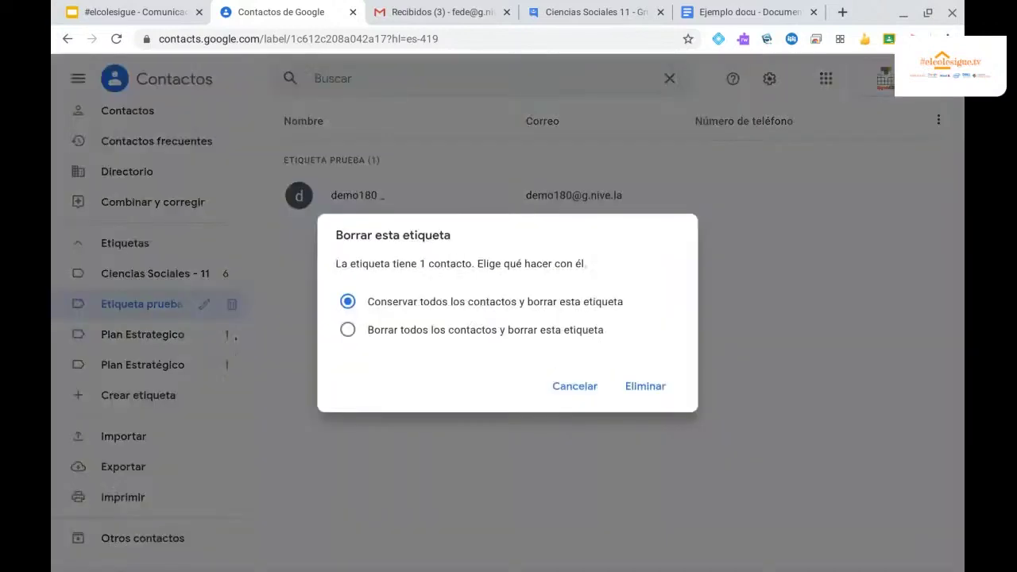
# Confirm deleting the Plan Estrategico and Plan Estratégico labels in the delete dialogs.
pyautogui.click(645, 386)
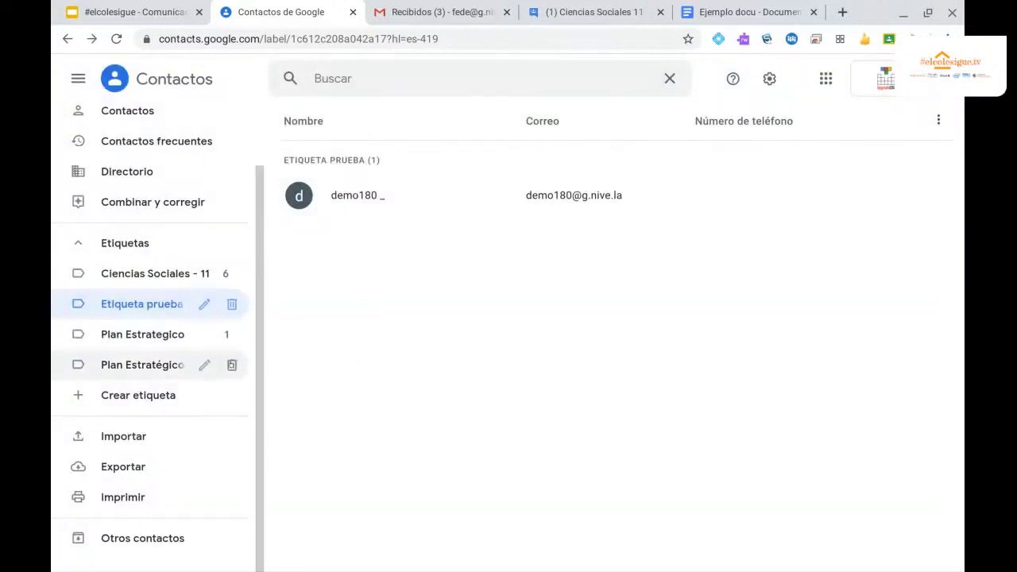
pyautogui.click(231, 334)
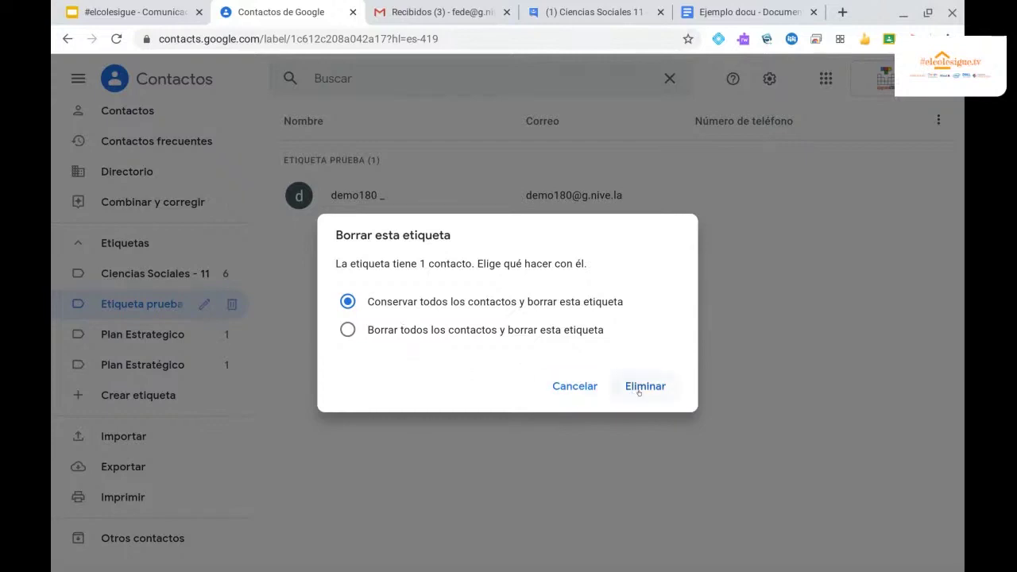
pyautogui.click(639, 390)
pyautogui.click(227, 366)
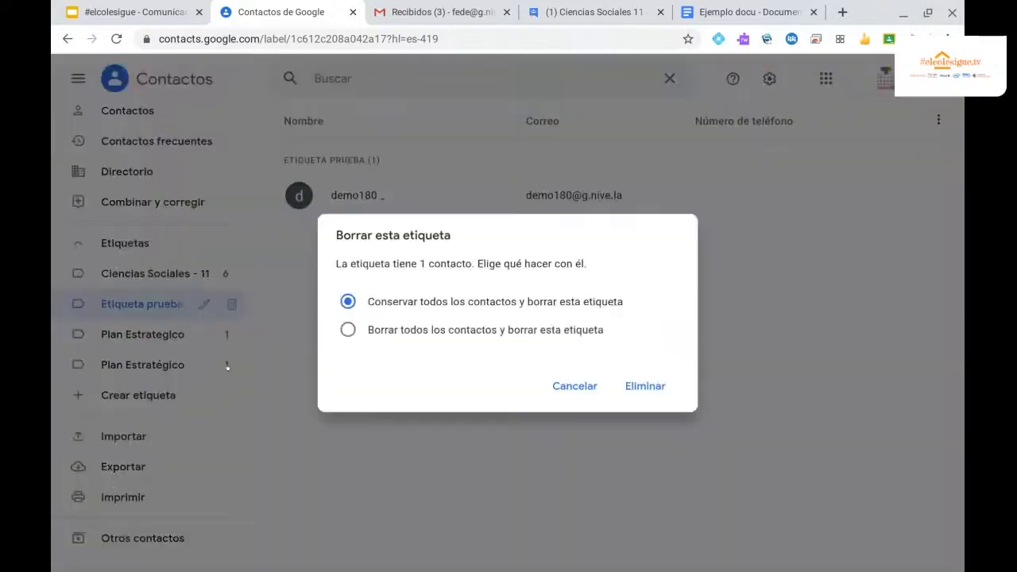
pyautogui.click(645, 385)
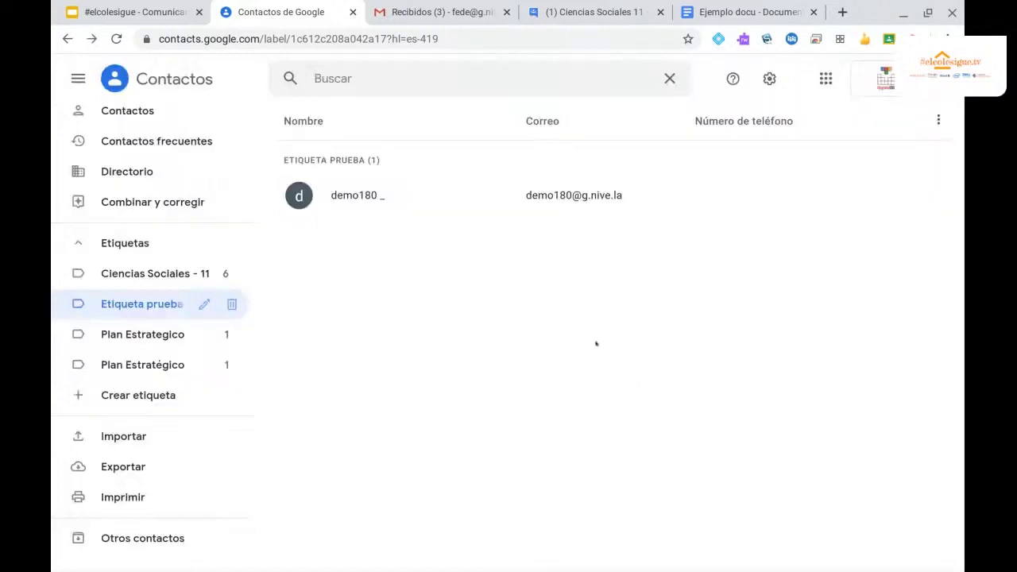
# Advance the presentation past Grupos de Google to the Gmail slide, then show the Gmail inbox.
pyautogui.click(130, 13)
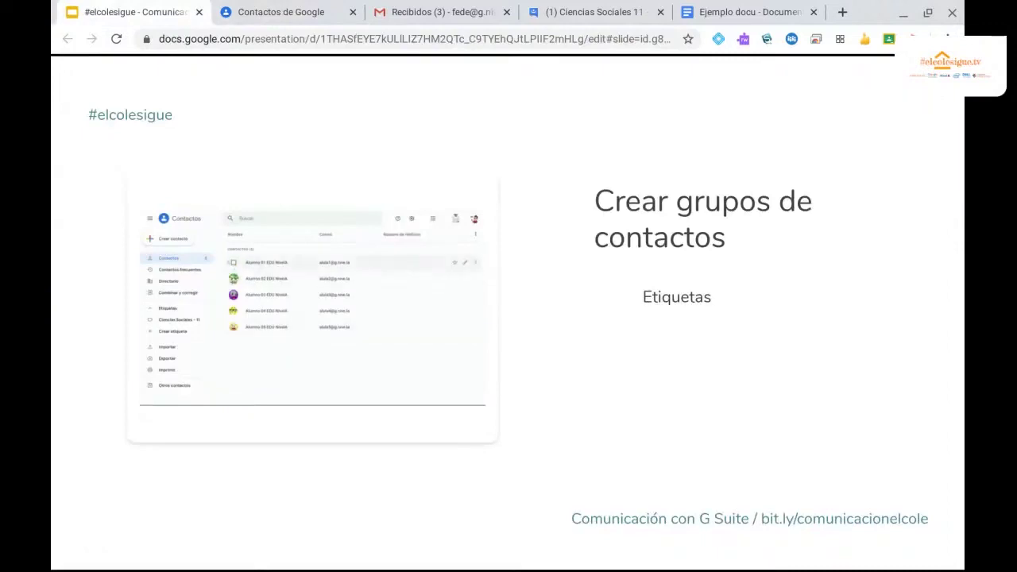
pyautogui.press('Right')
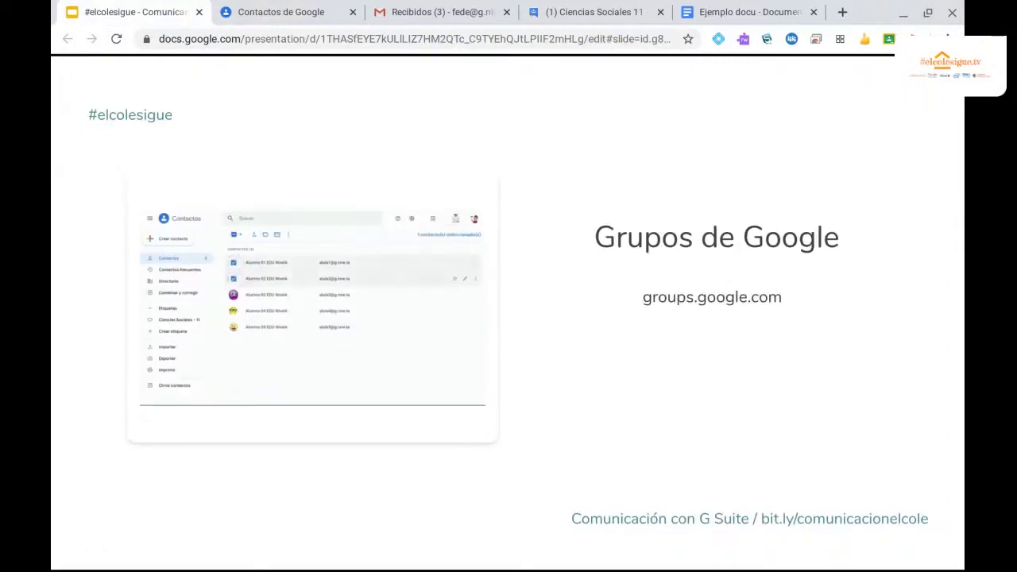
pyautogui.press('Right')
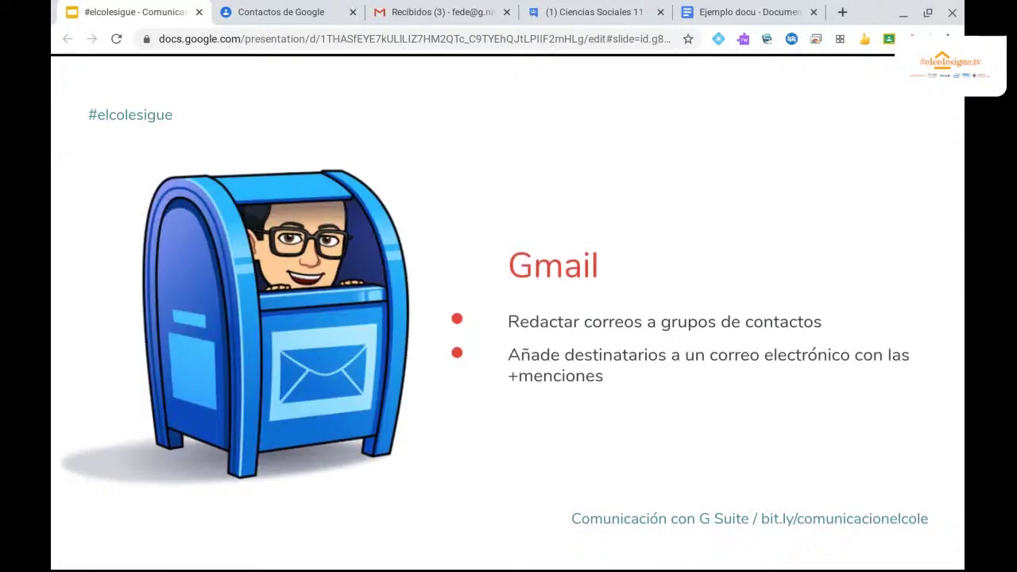
pyautogui.click(432, 12)
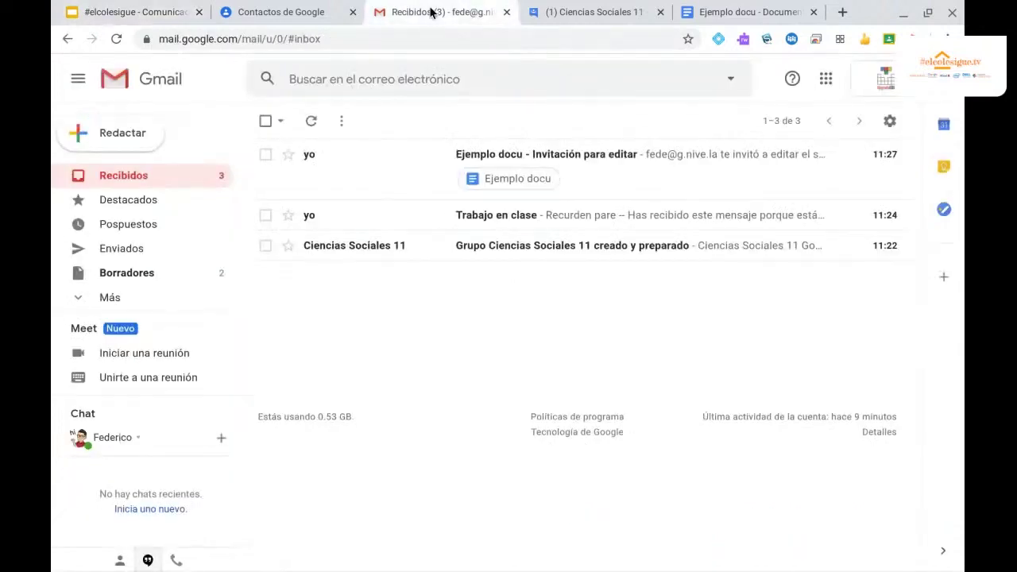
# Draft an email to the Ciencias Sociales 11 group with subject 'Tarea experto Matematicas', then return to the slides.
pyautogui.click(116, 135)
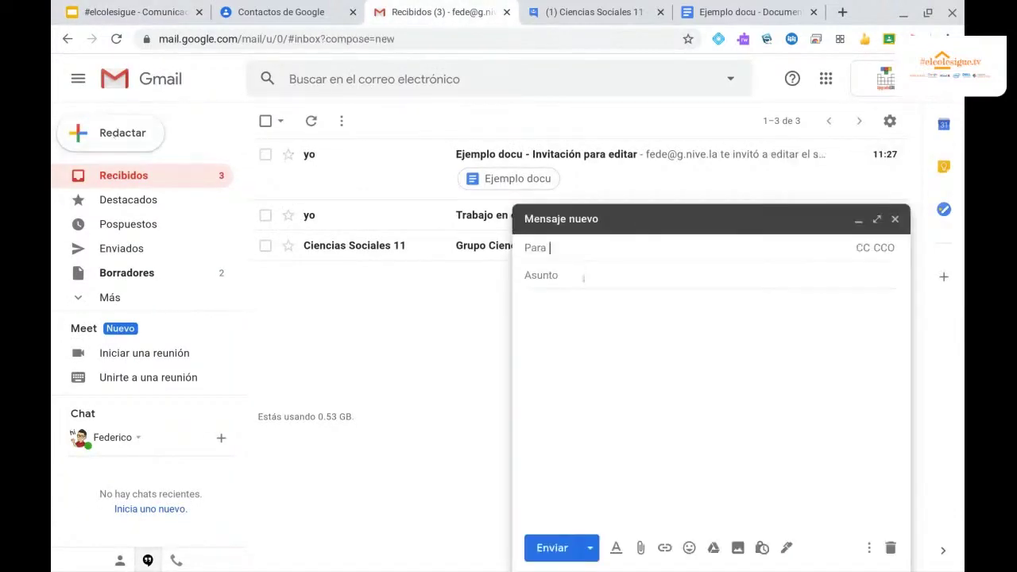
pyautogui.write('cienc')
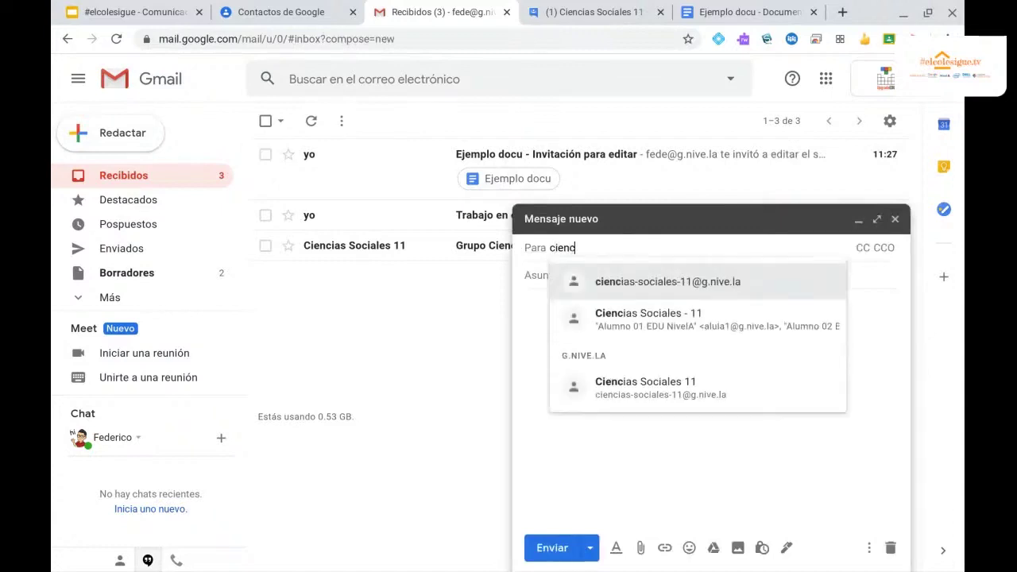
pyautogui.click(648, 278)
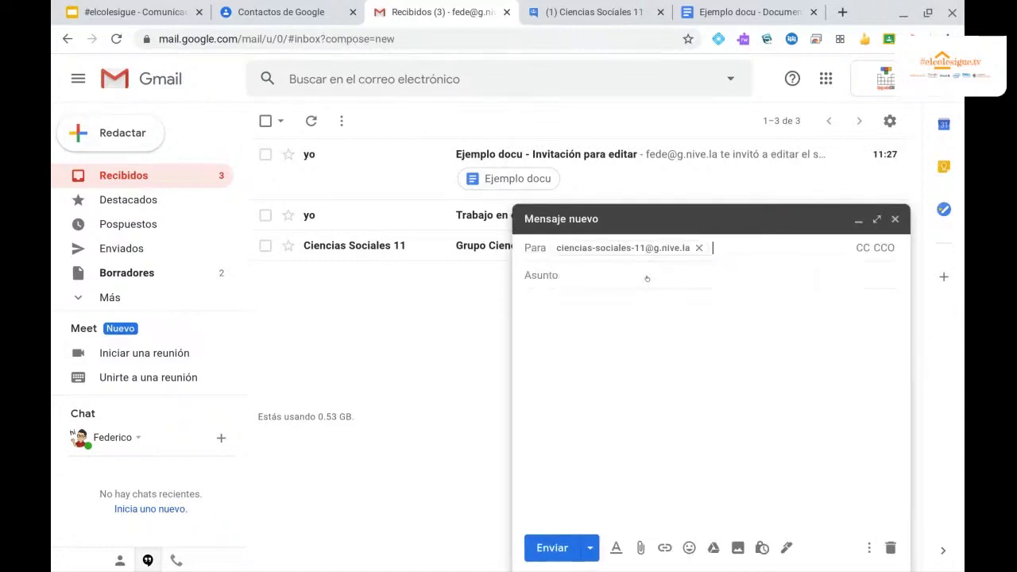
pyautogui.click(554, 272)
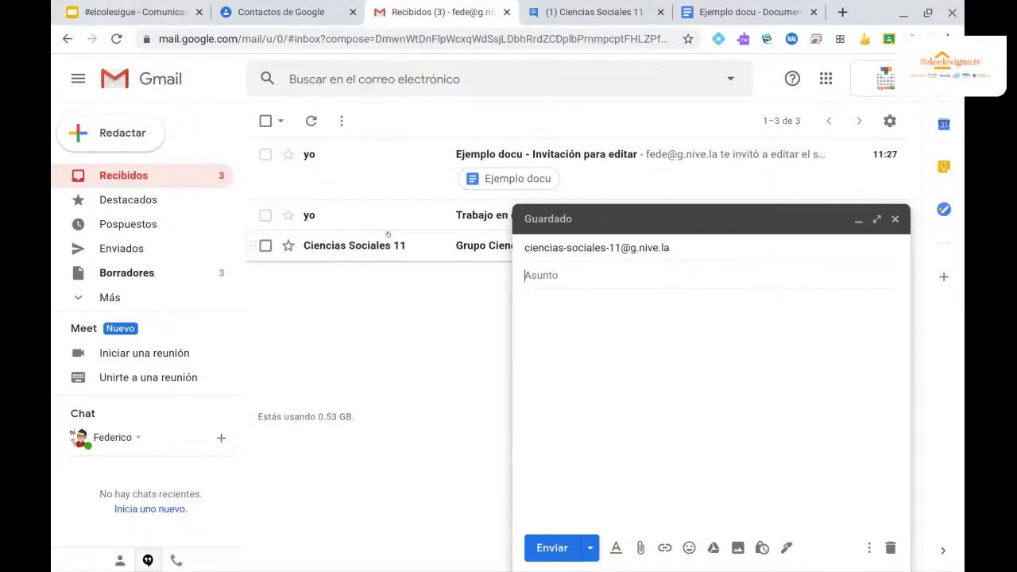
pyautogui.write('Tarea exp')
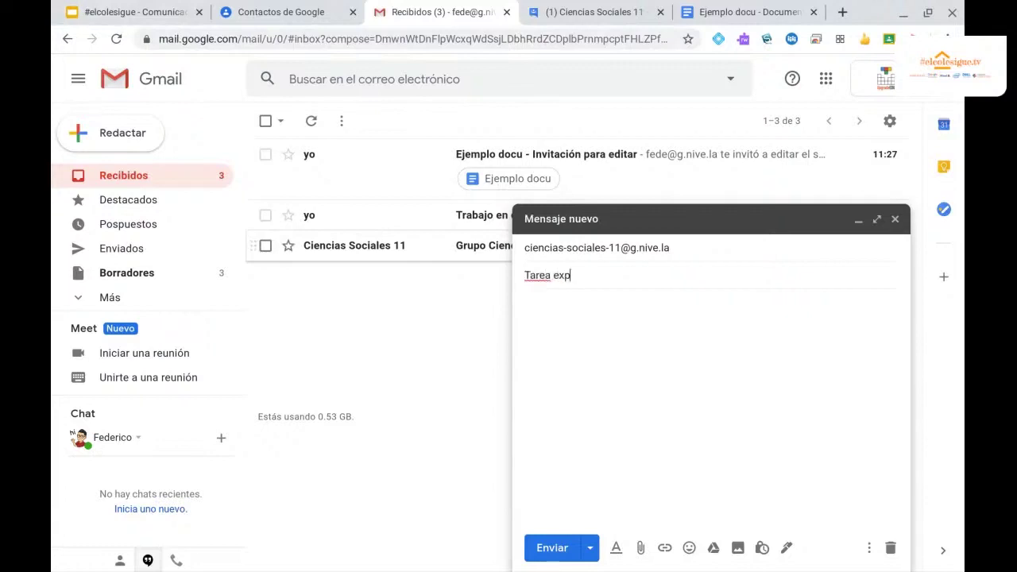
pyautogui.write('erto Matematicas')
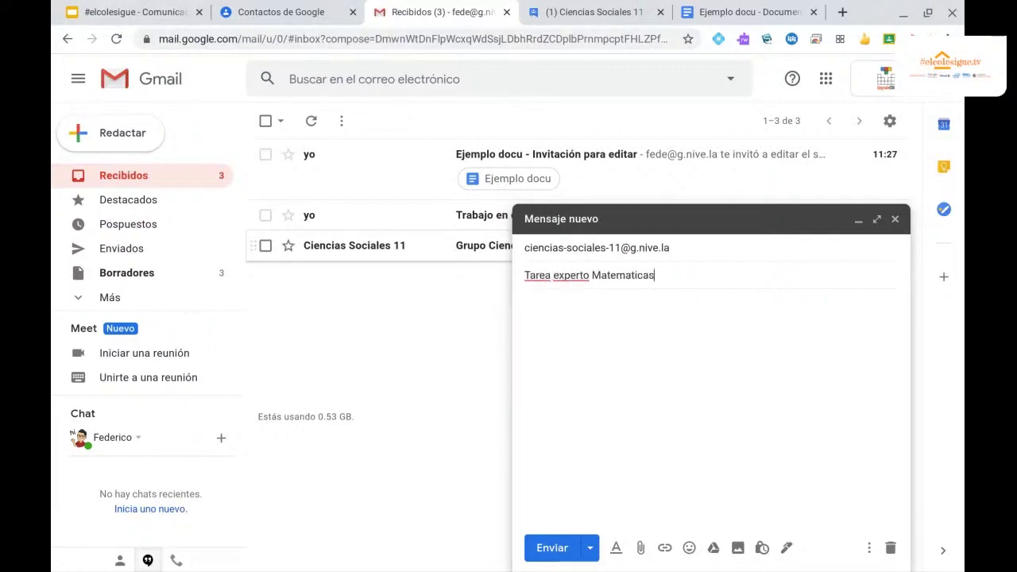
pyautogui.press('Tab')
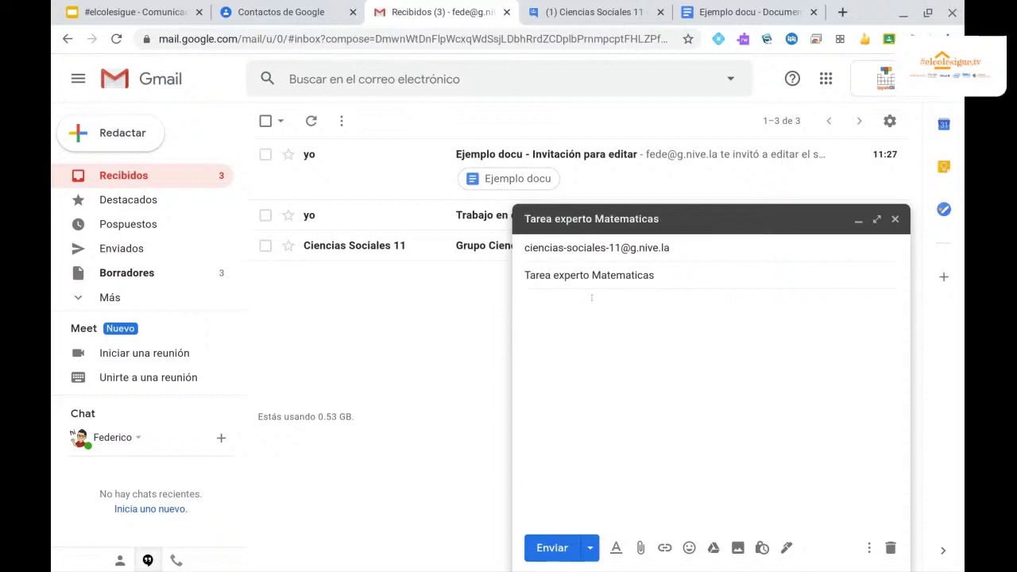
pyautogui.click(144, 13)
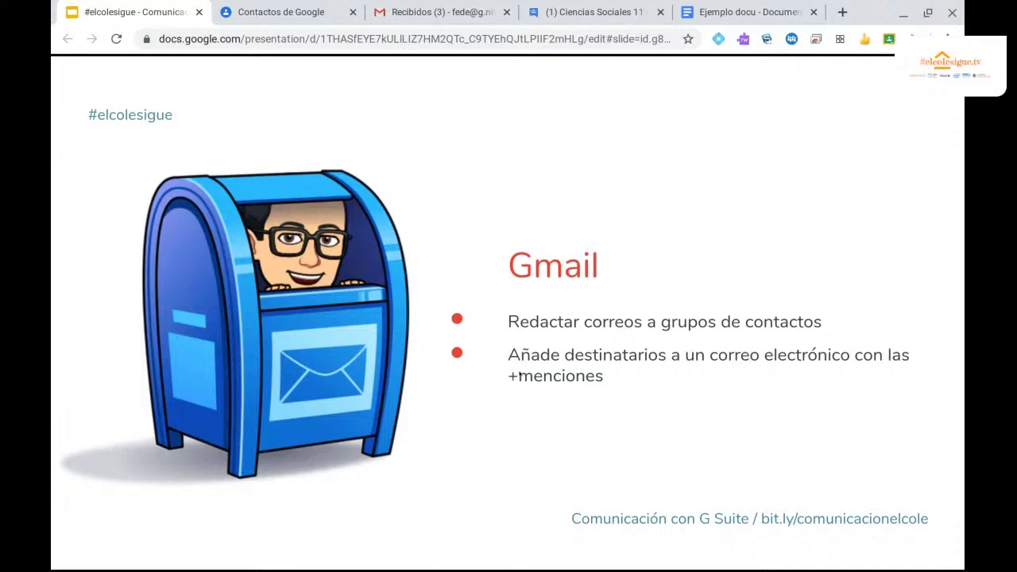
# Advance two slides to the +menciones slide, then switch back to the Gmail draft.
pyautogui.press('Right')
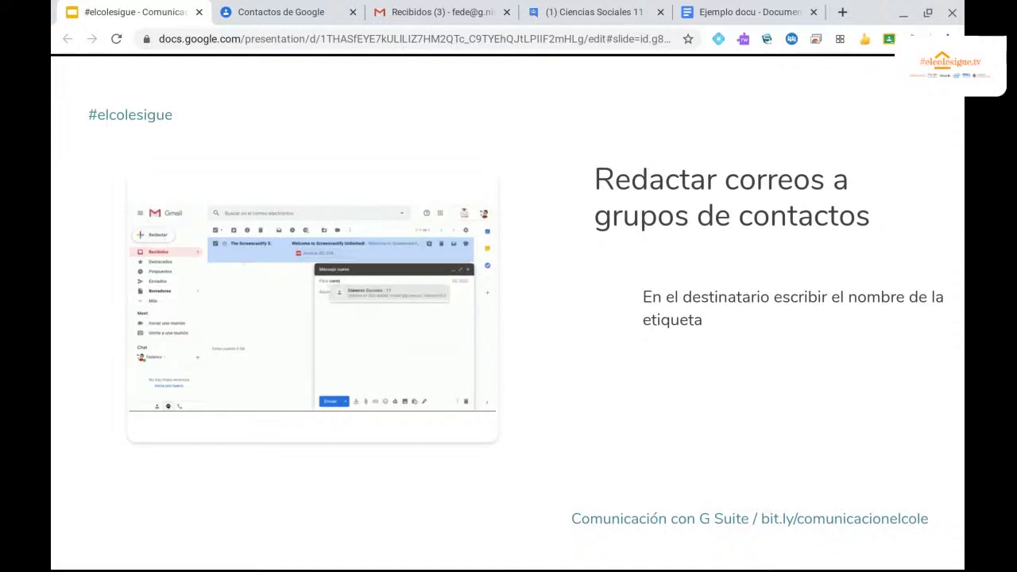
pyautogui.press('Right')
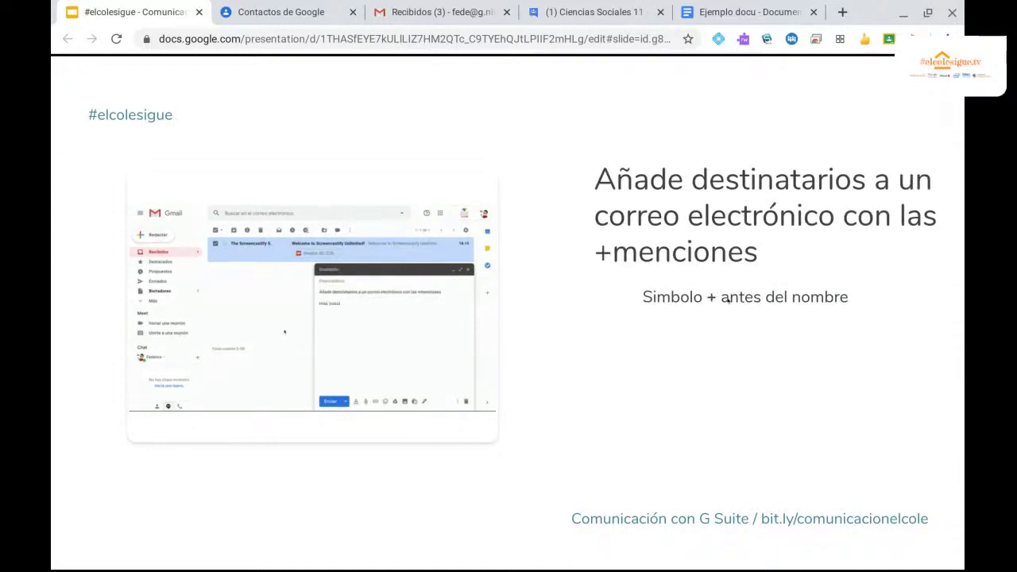
pyautogui.click(433, 12)
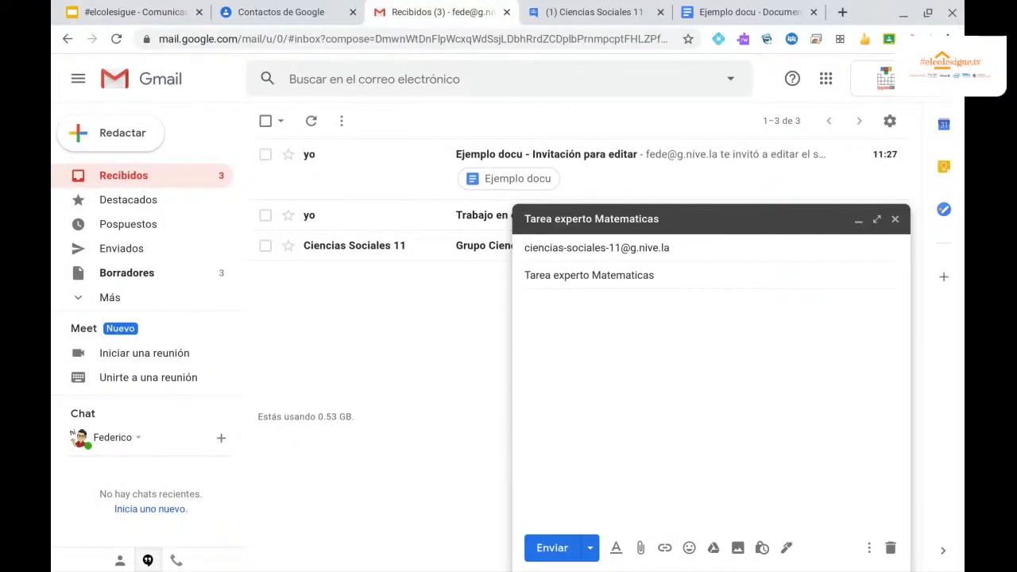
# +Mention the first contact in the email body, picking them from the suggestions.
pyautogui.click(527, 304)
pyautogui.write('+gabri')
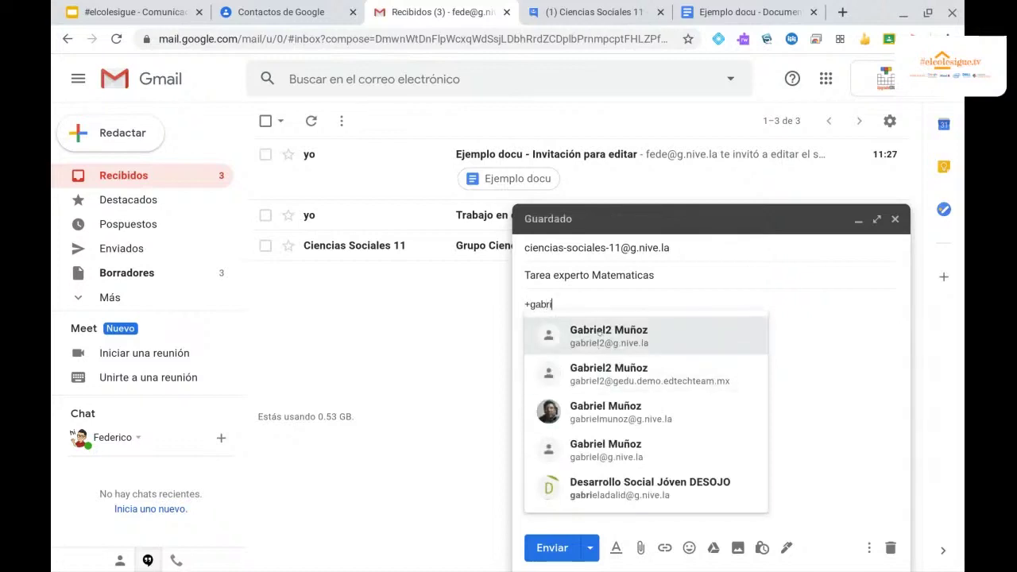
pyautogui.moveTo(597, 334)
pyautogui.click(599, 332)
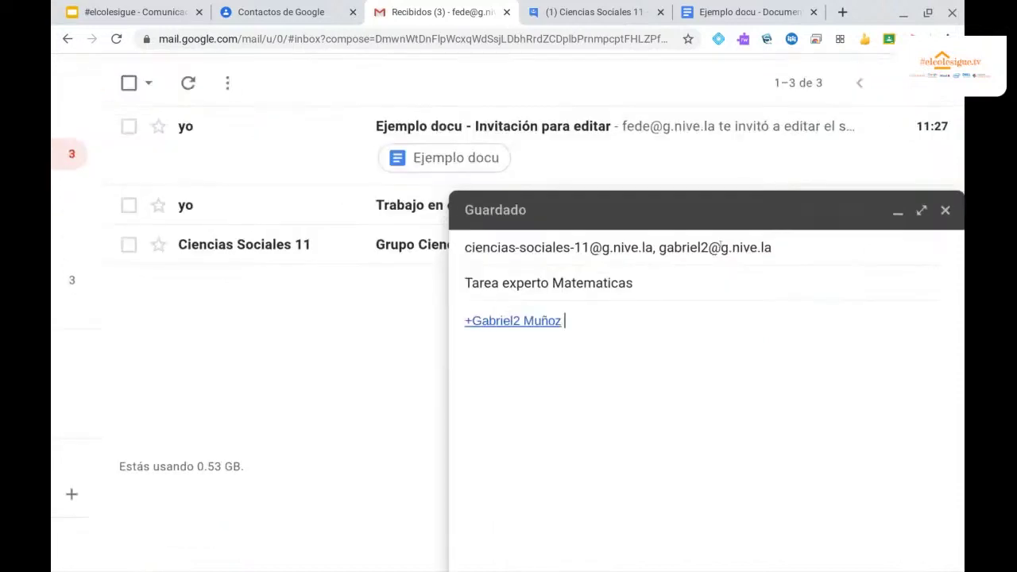
pyautogui.moveTo(588, 304)
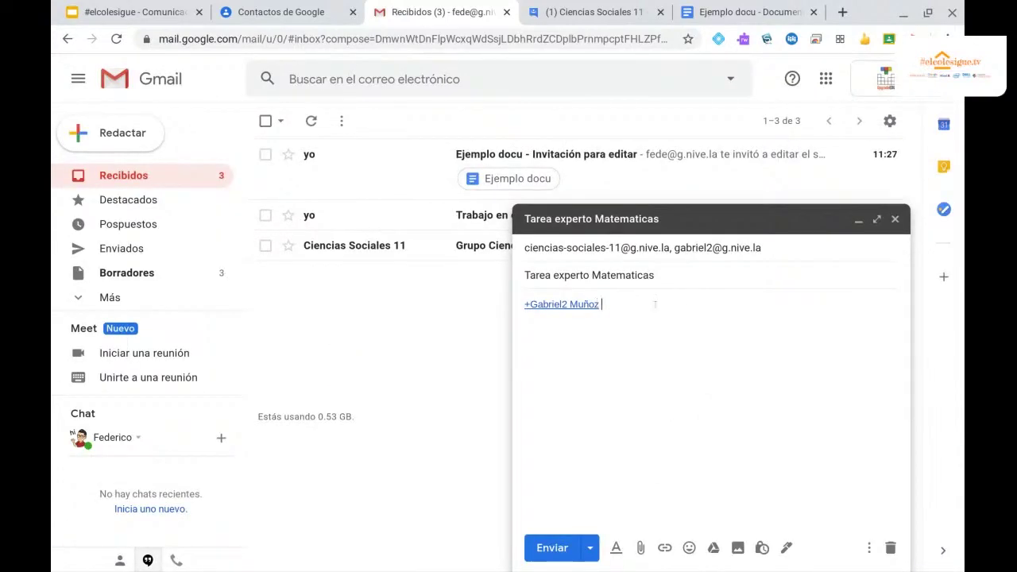
# Write the greeting sentence around the mention, ending it with 'en clase.'.
pyautogui.press('Home')
pyautogui.write('Hola cooio')
pyautogui.press('BackSpace')
pyautogui.press('BackSpace')
pyautogui.press('BackSpace')
pyautogui.write('pio a')
pyautogui.click(672, 296)
pyautogui.write('quien los va a compañar en clase')
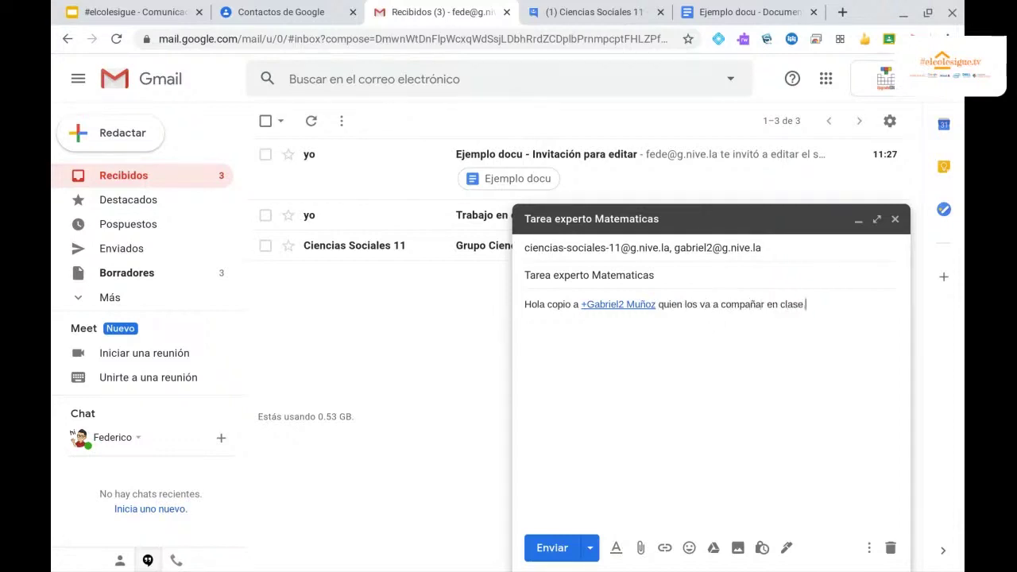
pyautogui.press('BackSpace')
pyautogui.write('.')
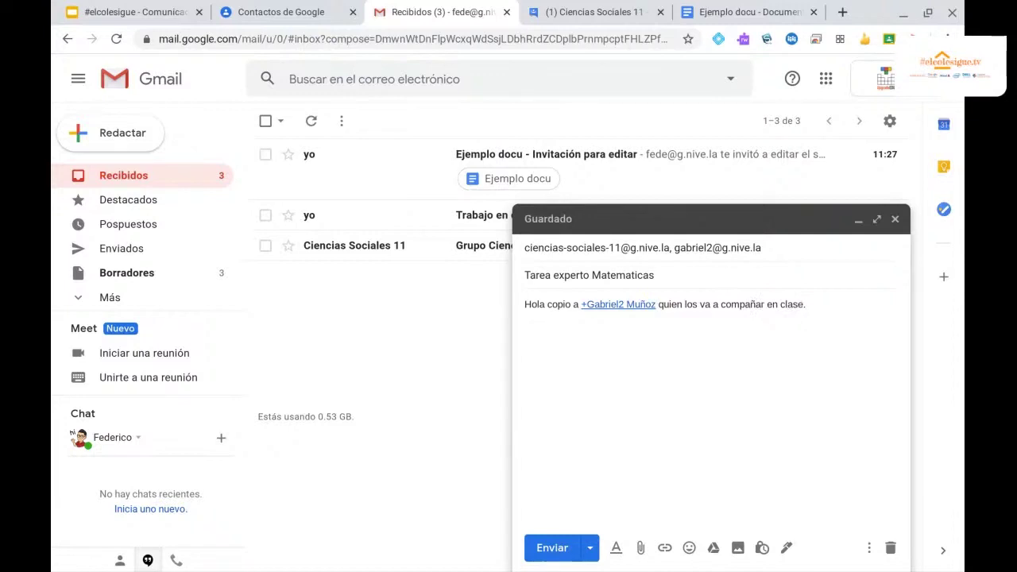
# +Mention a second contact by email address, review the recipients and send the email.
pyautogui.write('+')
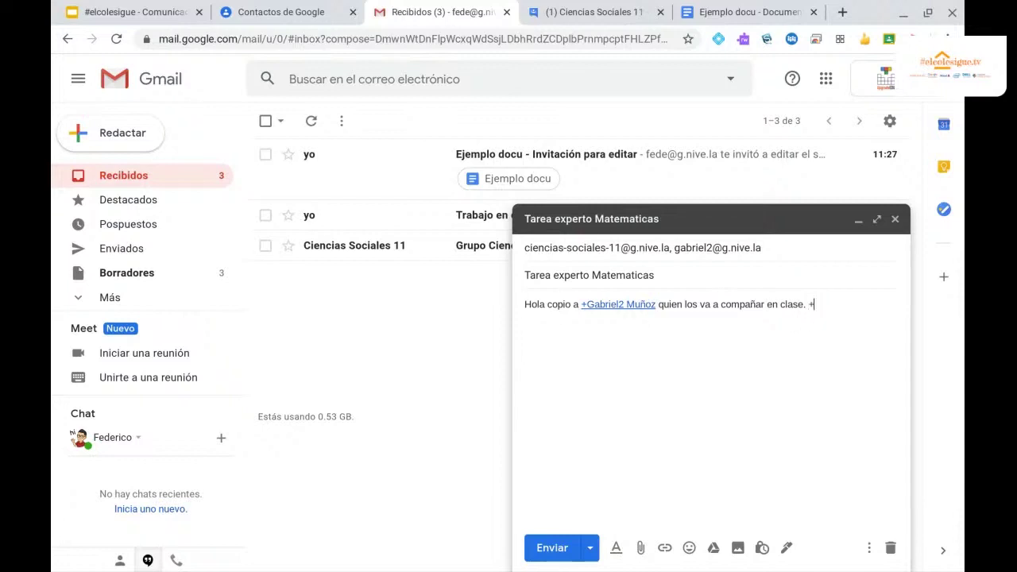
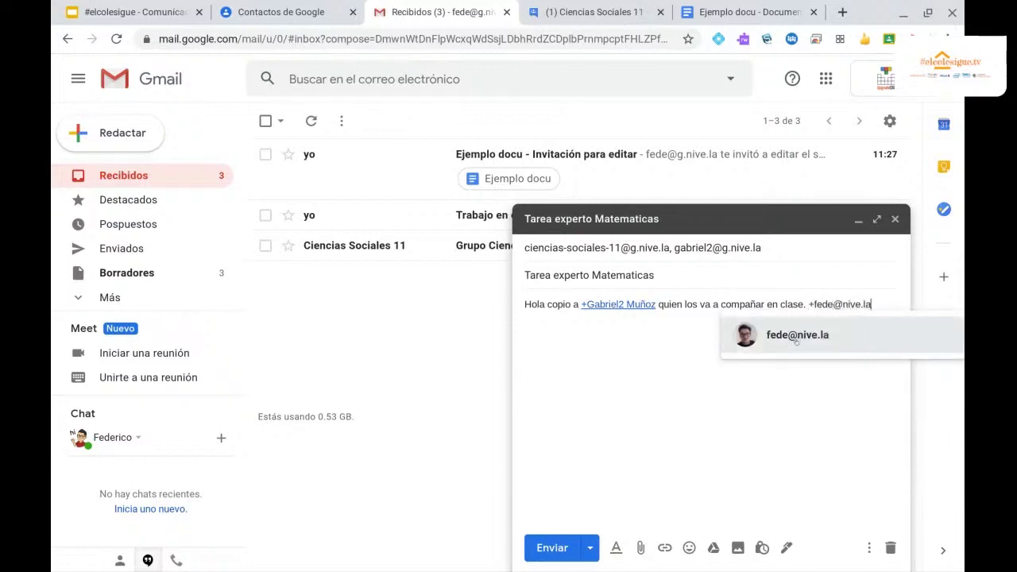
pyautogui.click(795, 340)
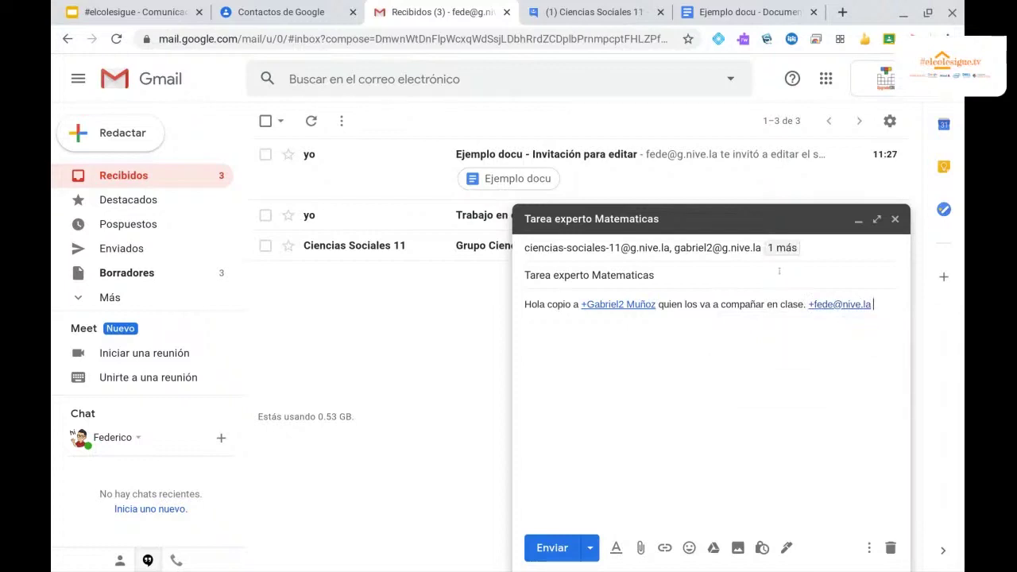
pyautogui.click(572, 247)
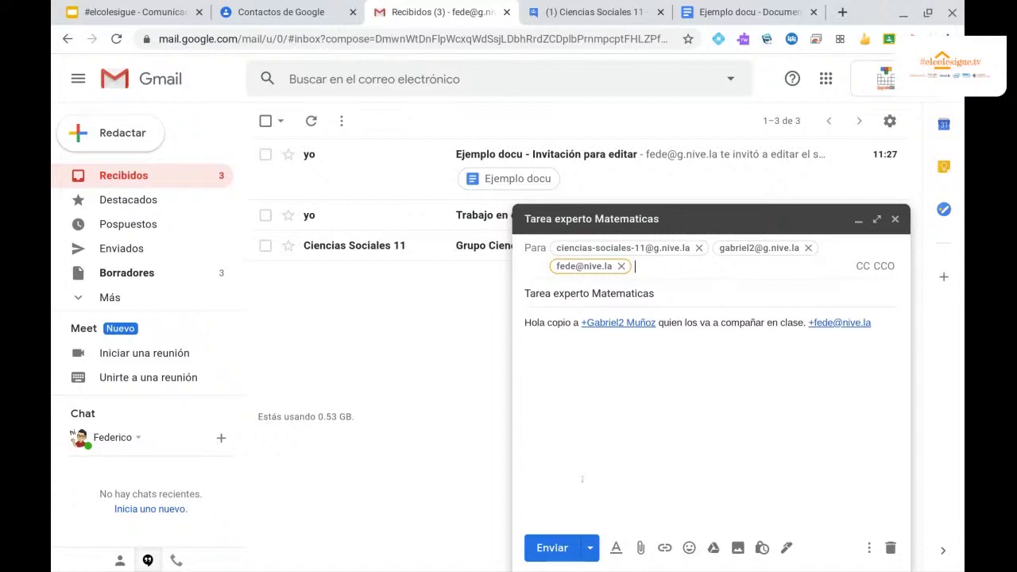
pyautogui.click(543, 547)
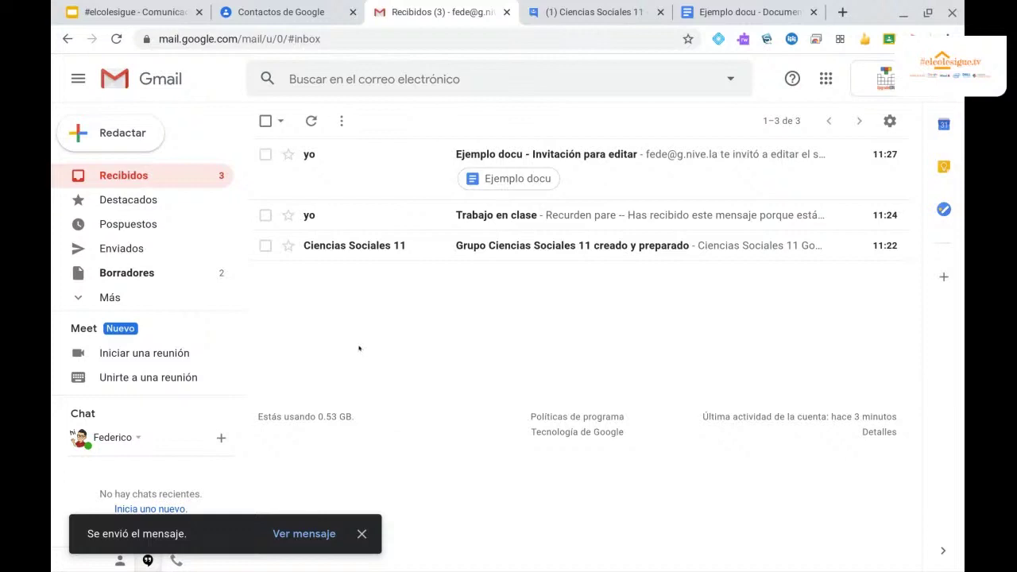
# Advance the presentation two slides to 'Programar o iniciar una videollamada', then view the Ciencias Sociales tab.
pyautogui.click(148, 11)
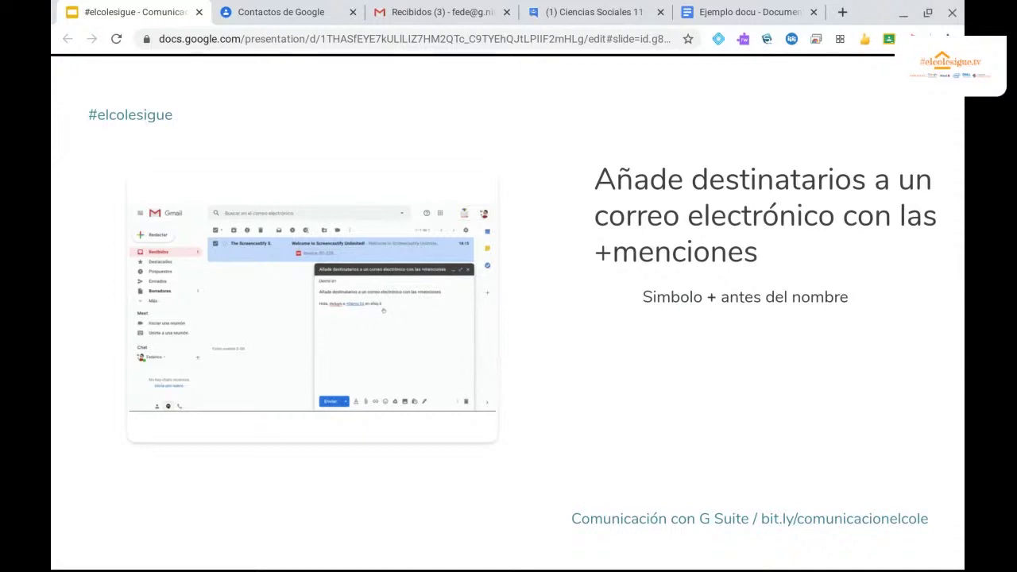
pyautogui.press('Right')
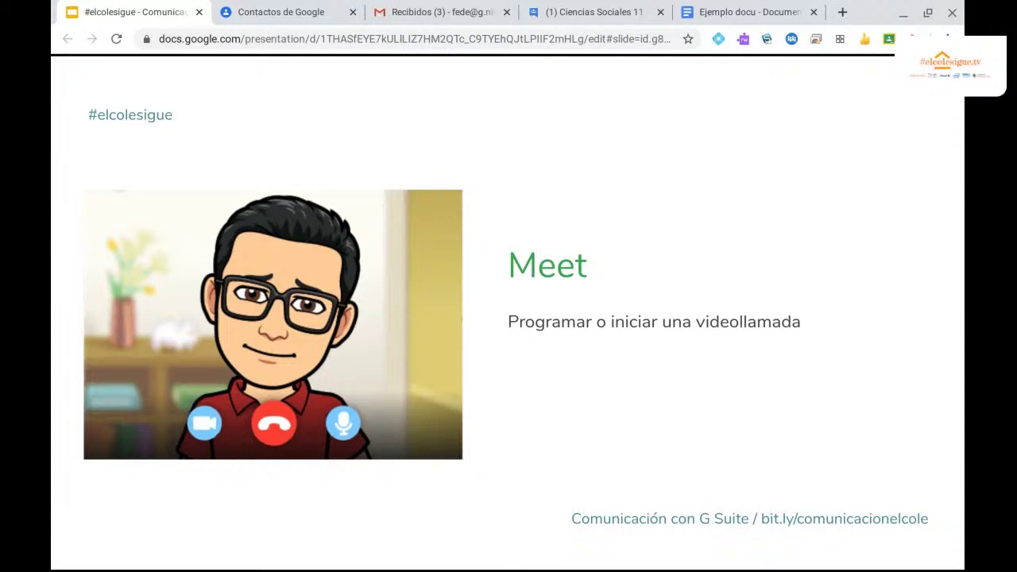
pyautogui.press('Right')
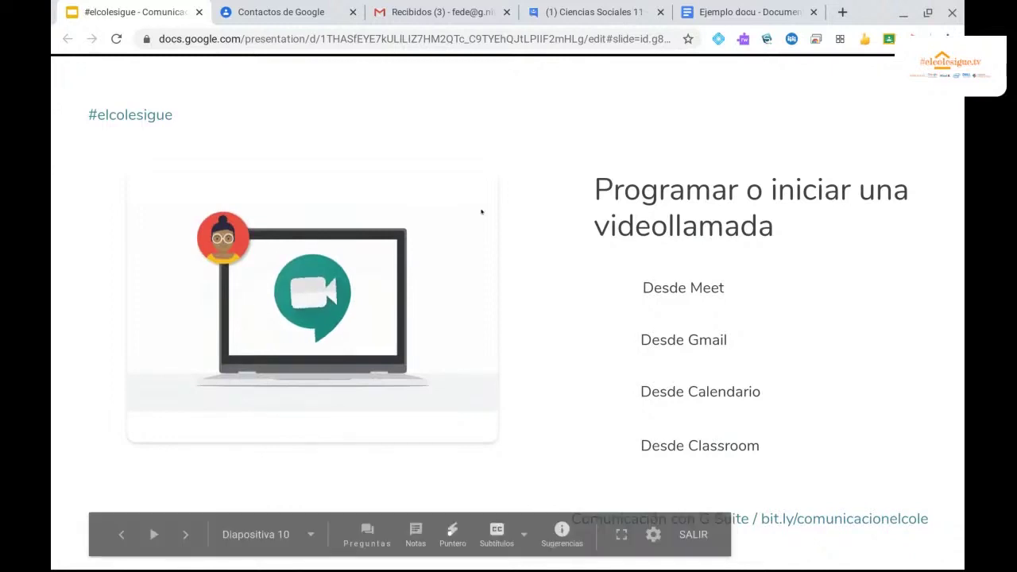
pyautogui.click(590, 17)
# Close the Ciencias Sociales group tab and load google.com.
pyautogui.click(660, 12)
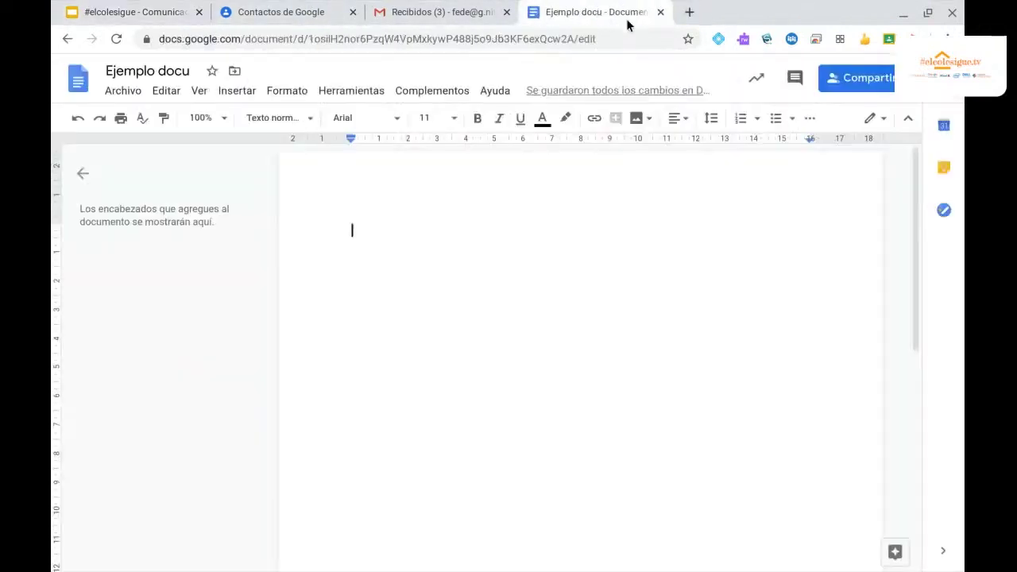
pyautogui.click(433, 32)
pyautogui.write('google.com')
pyautogui.press('Return')
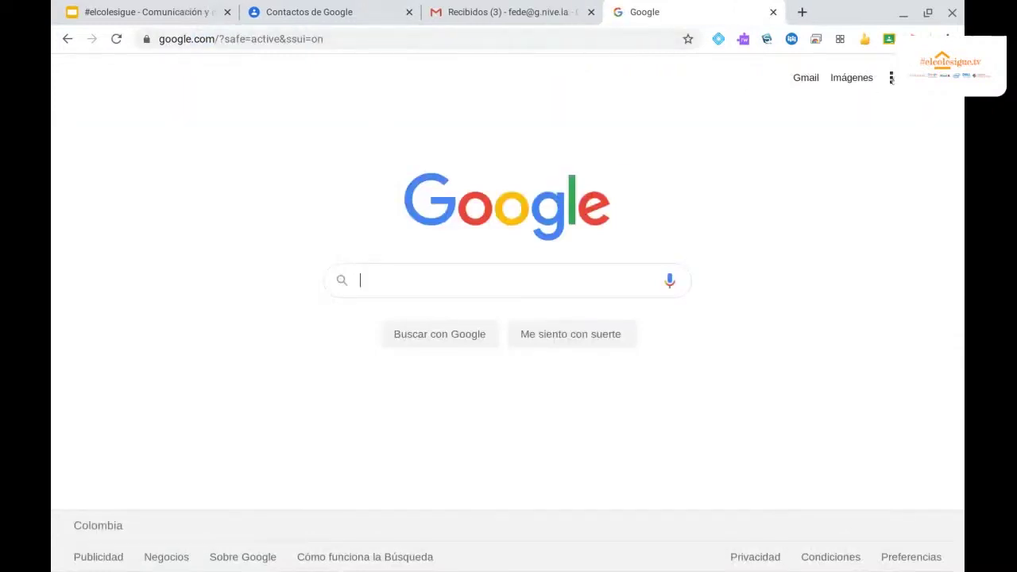
# Open Google Meet from the apps grid and start a meeting nicknamed 'Reunion ejemplo'.
pyautogui.click(891, 77)
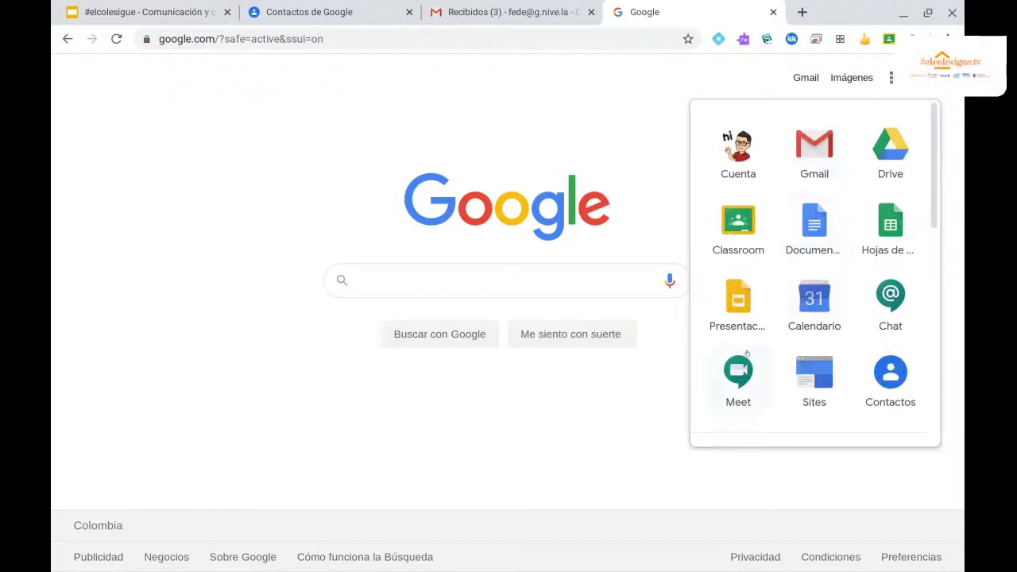
pyautogui.click(738, 373)
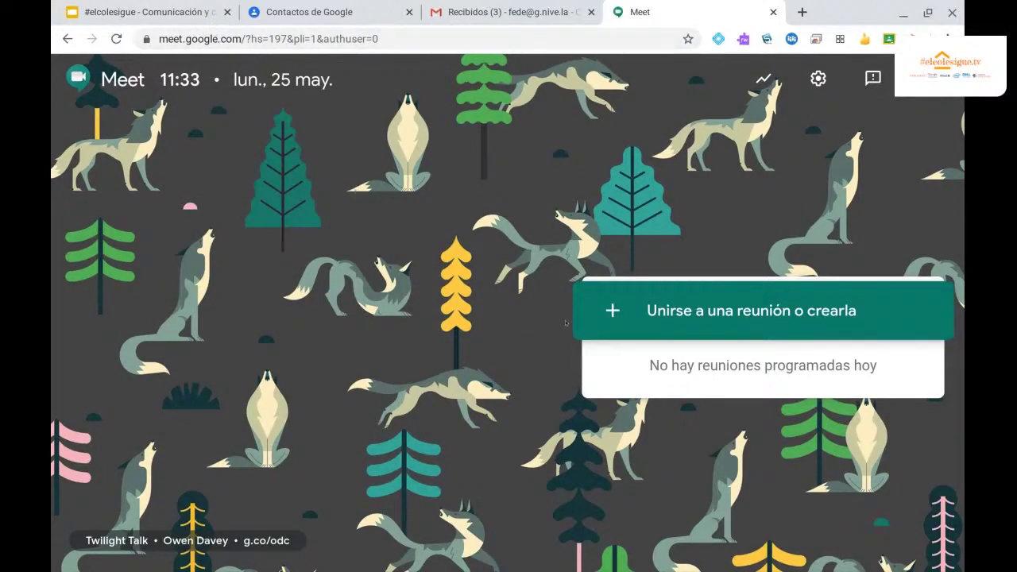
pyautogui.click(943, 306)
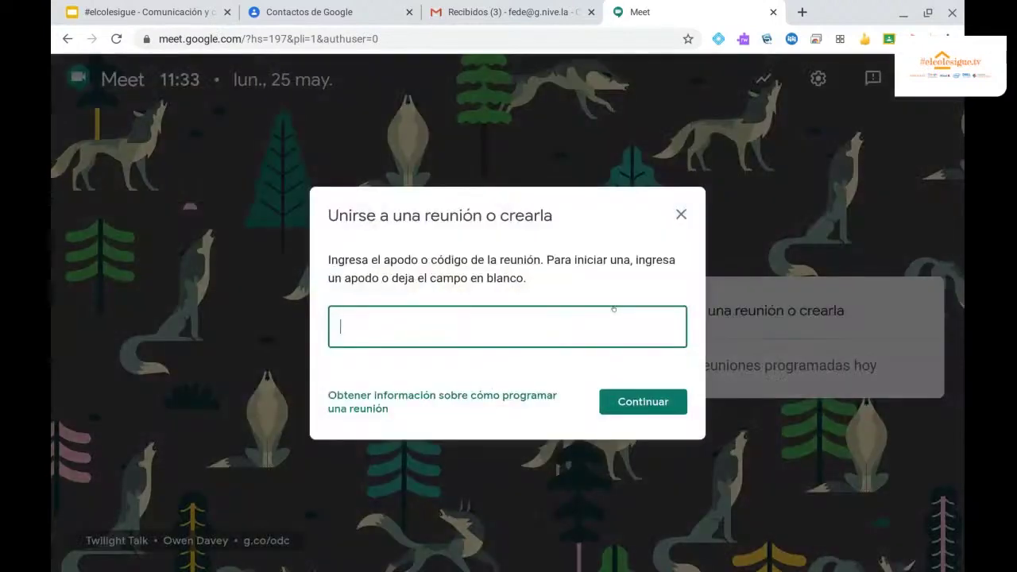
pyautogui.write('Reunion ejemplo')
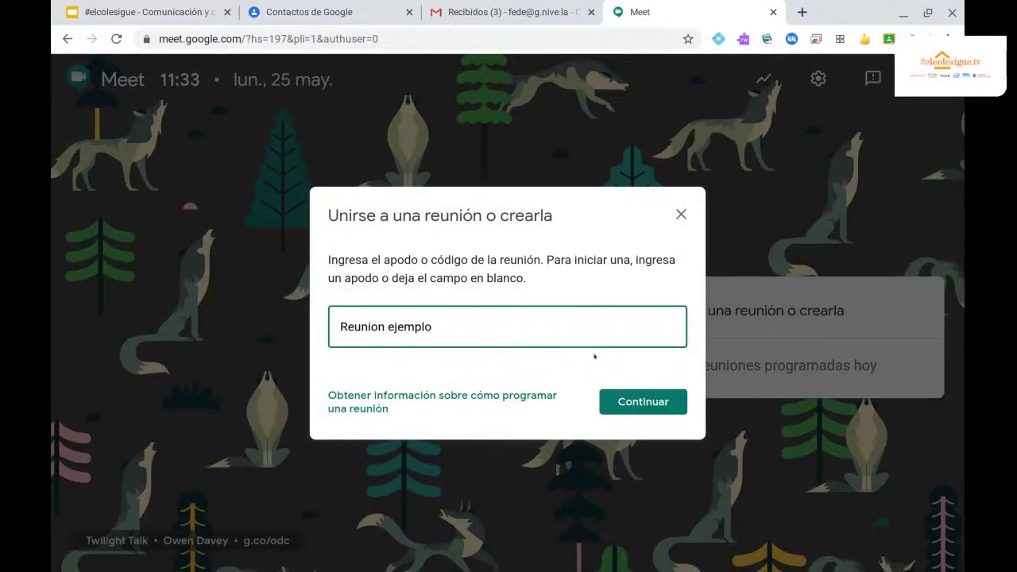
# Create the 'Reunion ejemplo' meeting and join the reunionejemplo call.
pyautogui.click(628, 402)
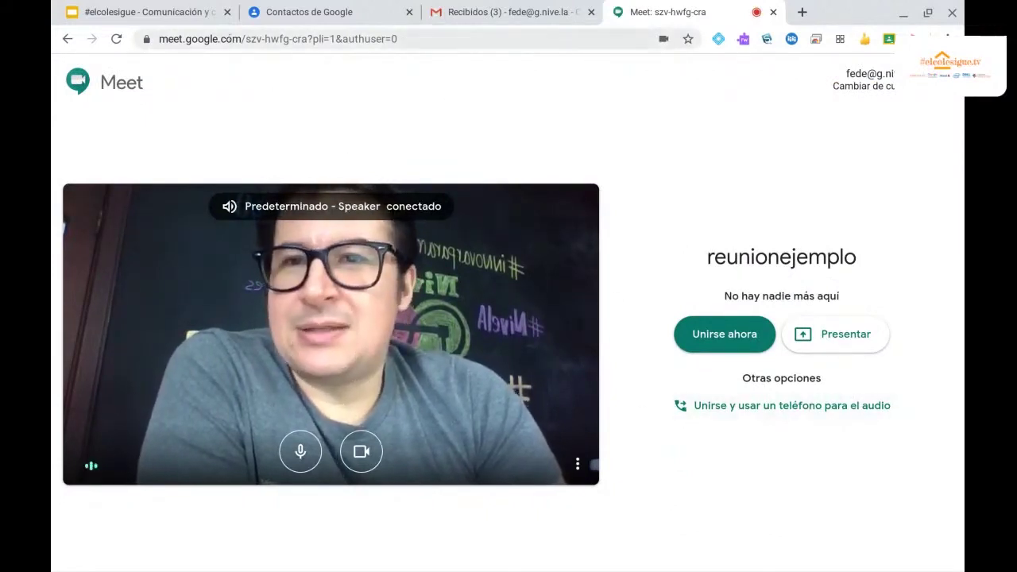
pyautogui.click(359, 38)
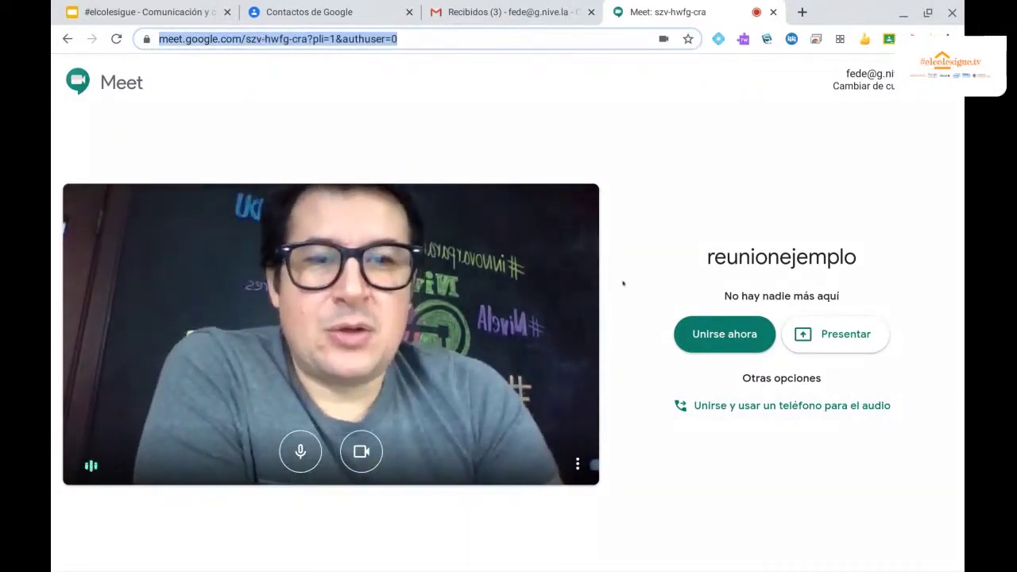
pyautogui.click(685, 331)
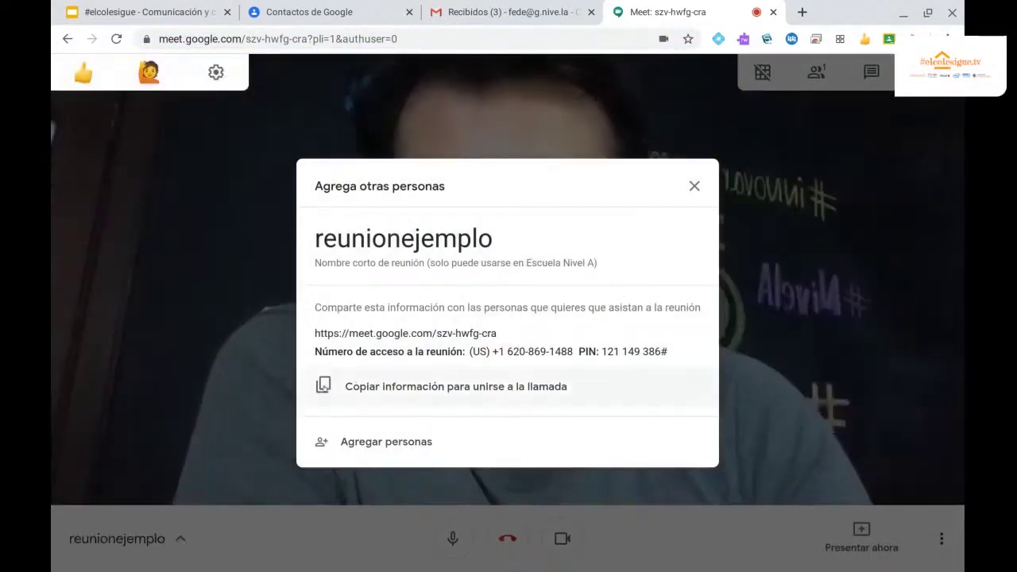
# Copy the joining details, email an invitation to the first 'demo' contact, then leave the call.
pyautogui.click(323, 386)
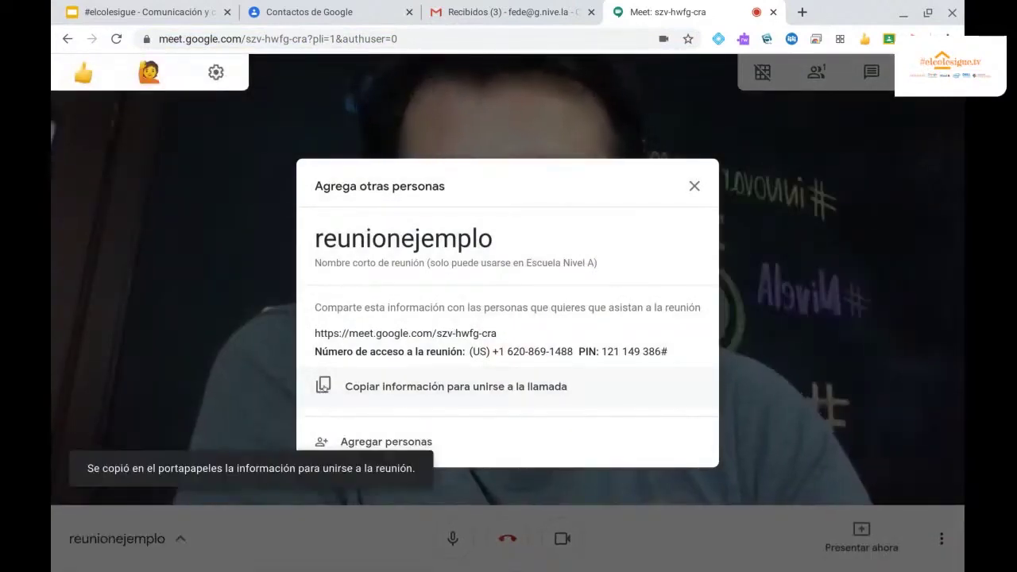
pyautogui.click(351, 442)
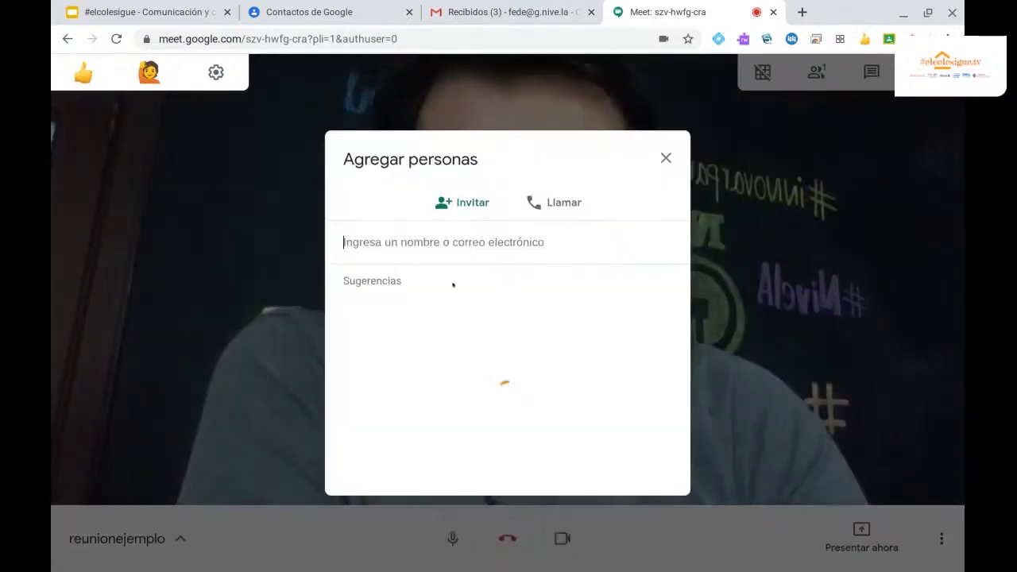
pyautogui.write('demo')
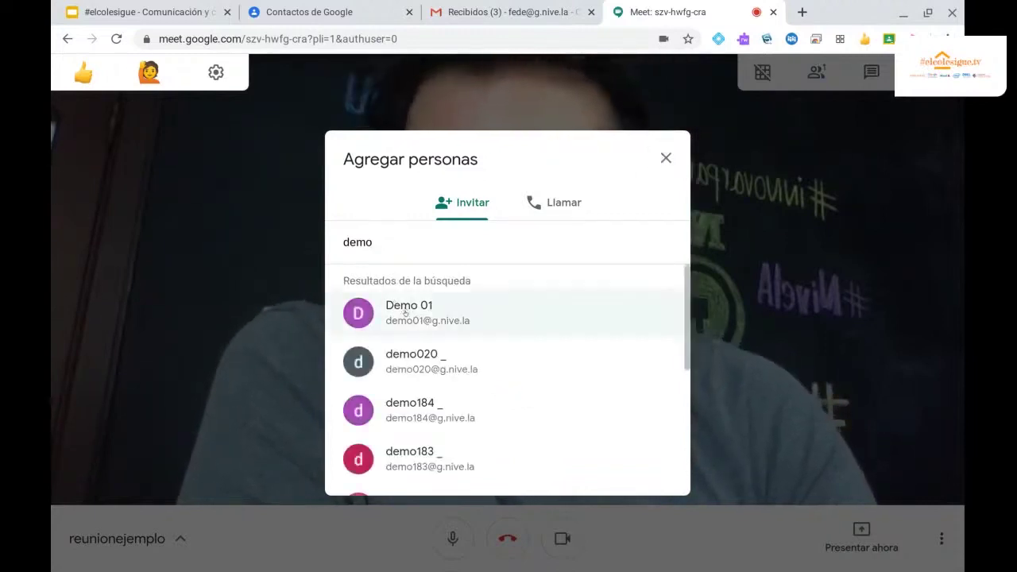
pyautogui.click(394, 310)
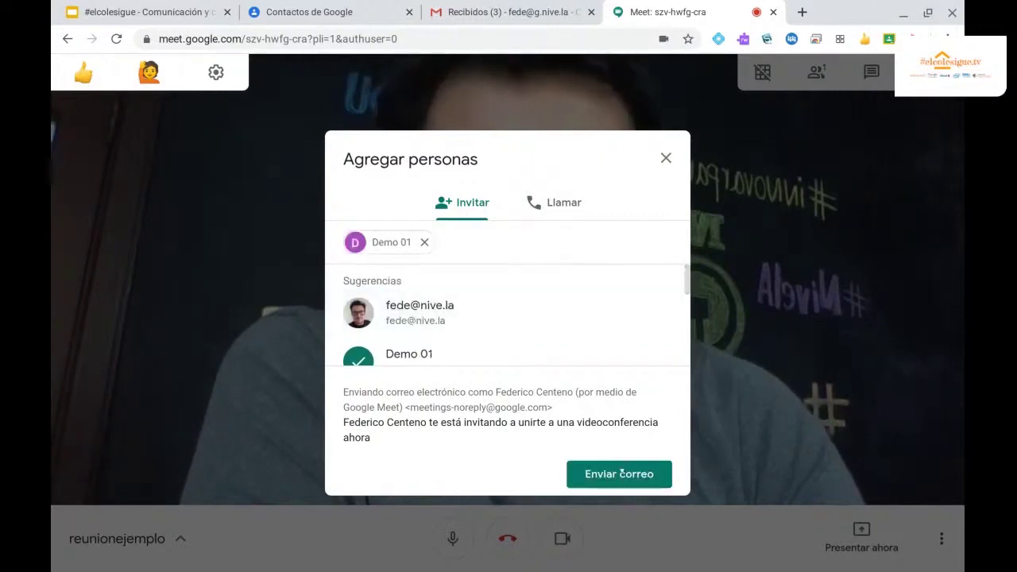
pyautogui.click(622, 473)
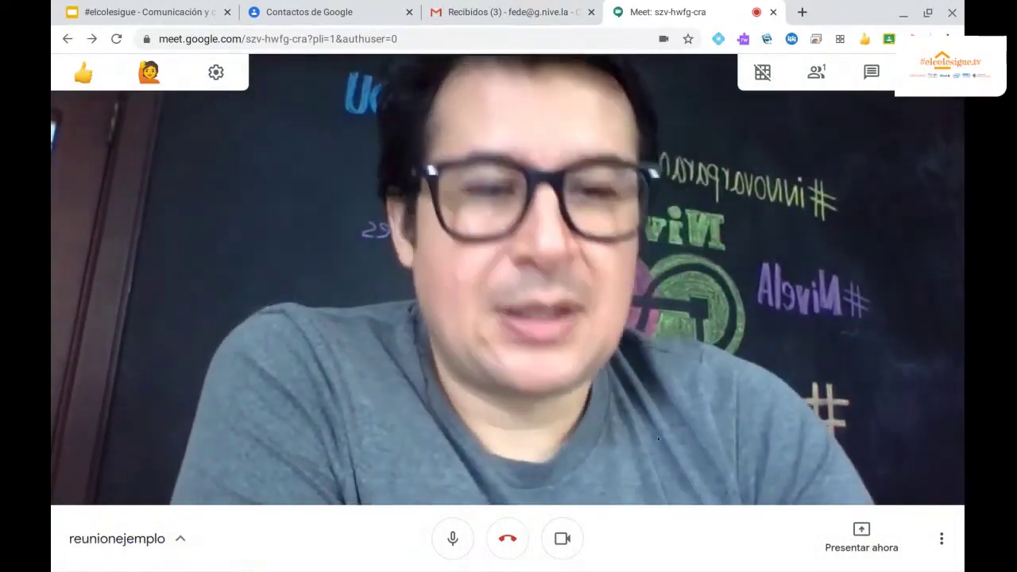
pyautogui.click(507, 538)
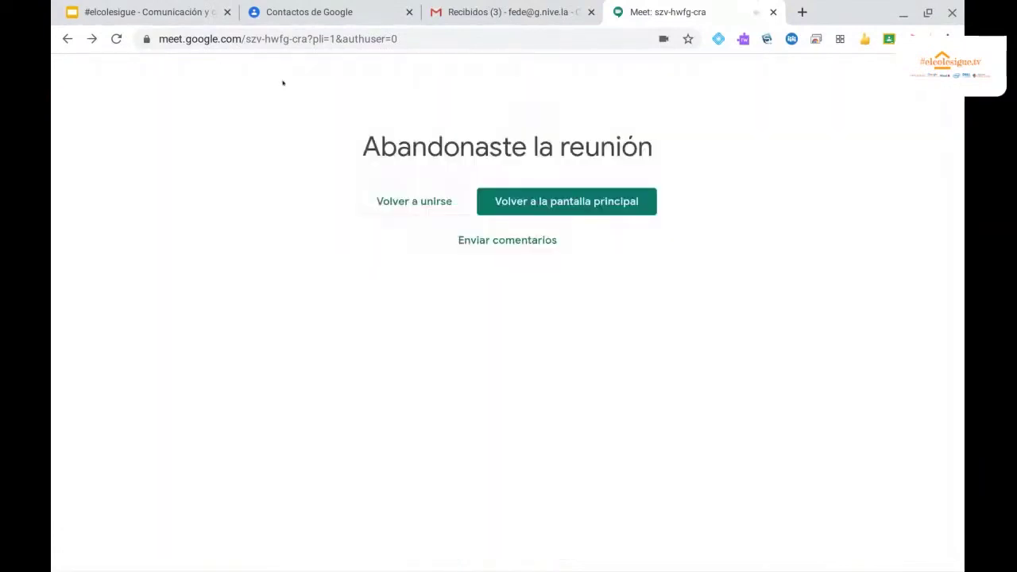
# Return briefly to the slides, then start a new meeting from Gmail's Meet sidebar.
pyautogui.click(166, 18)
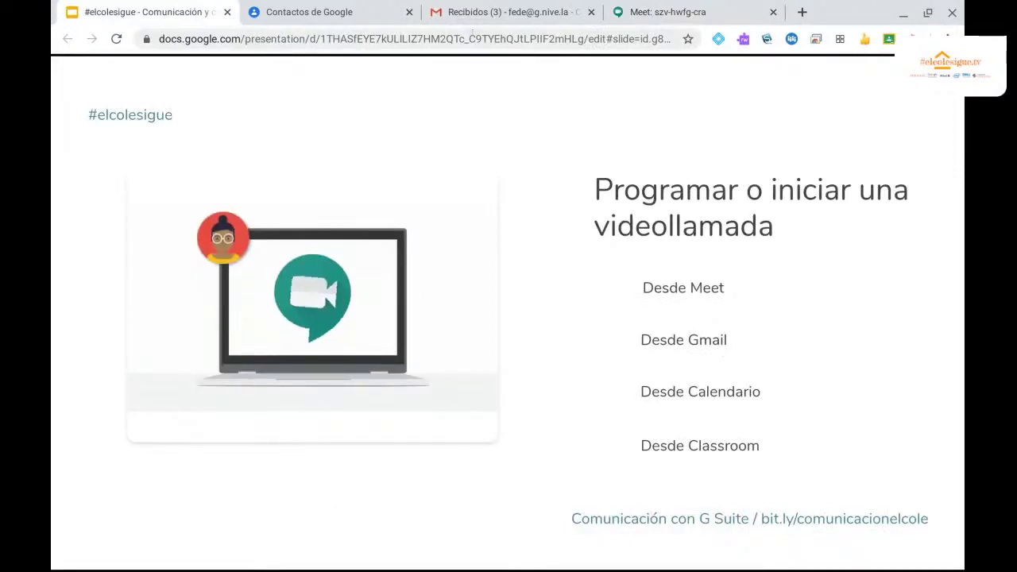
pyautogui.click(479, 16)
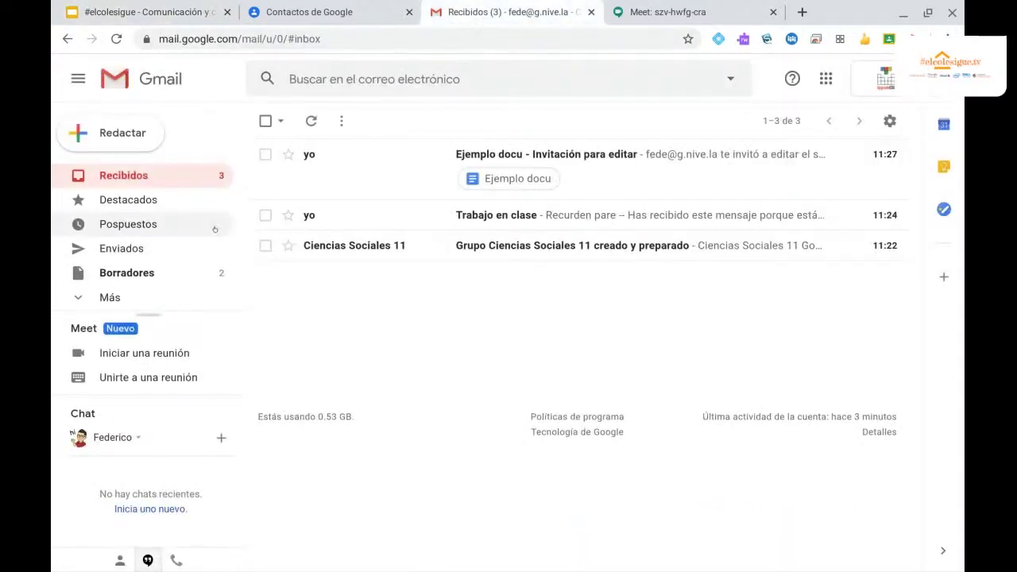
pyautogui.click(192, 352)
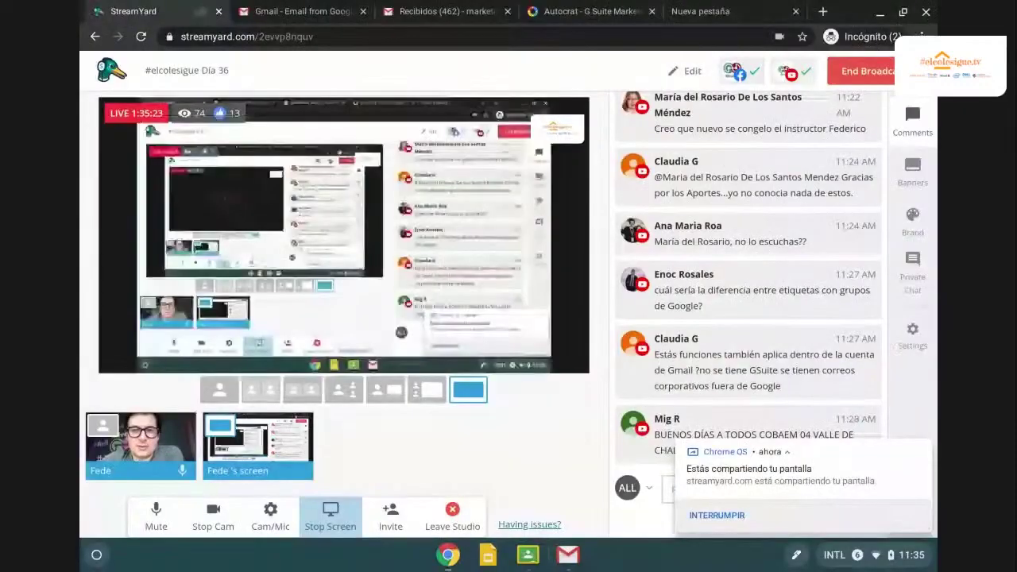
# Start an instant Meet call from Gmail, close it, and return to slide 10.
pyautogui.press('F5')
pyautogui.click(438, 433)
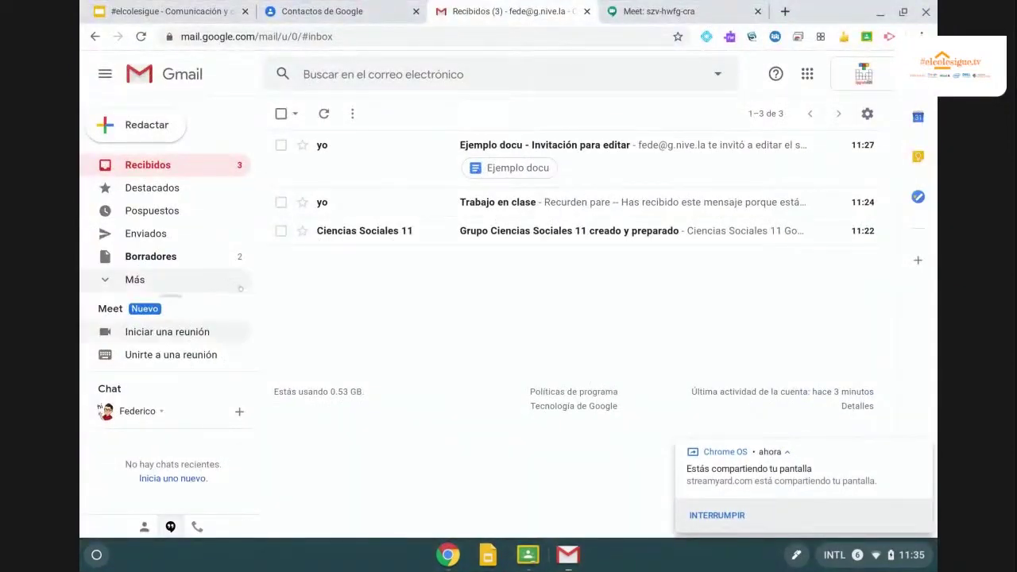
pyautogui.click(147, 332)
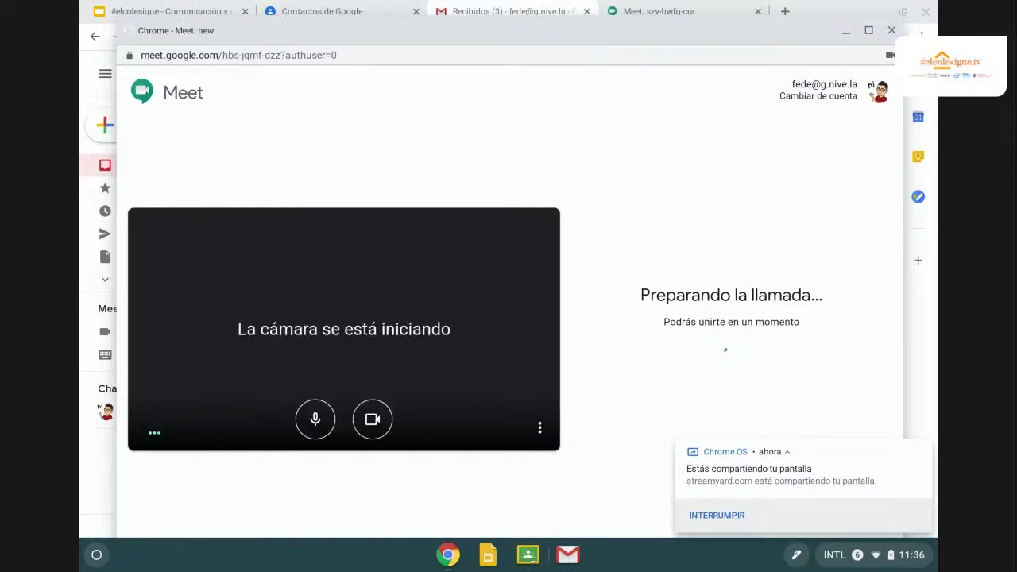
pyautogui.click(921, 450)
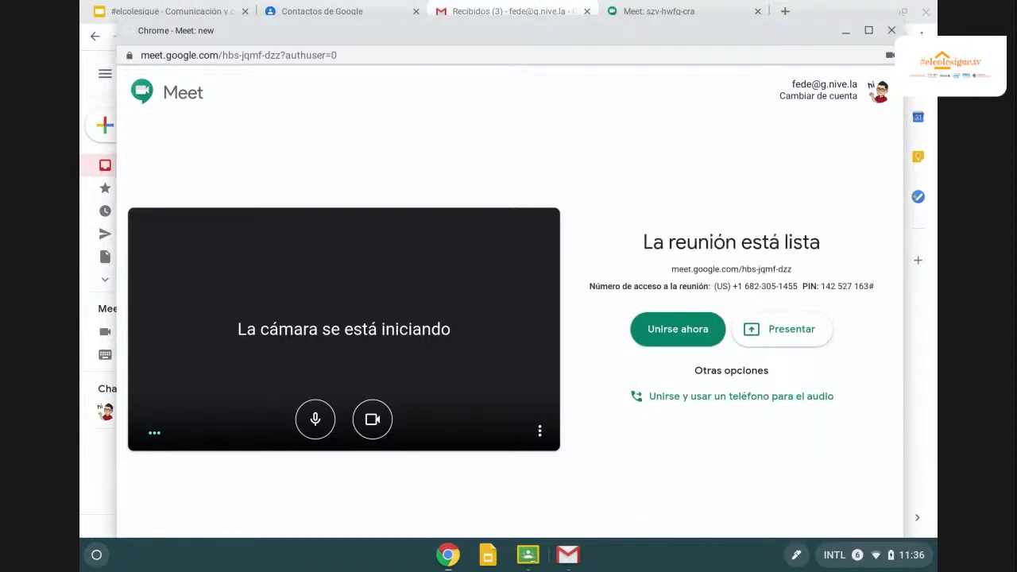
pyautogui.click(892, 30)
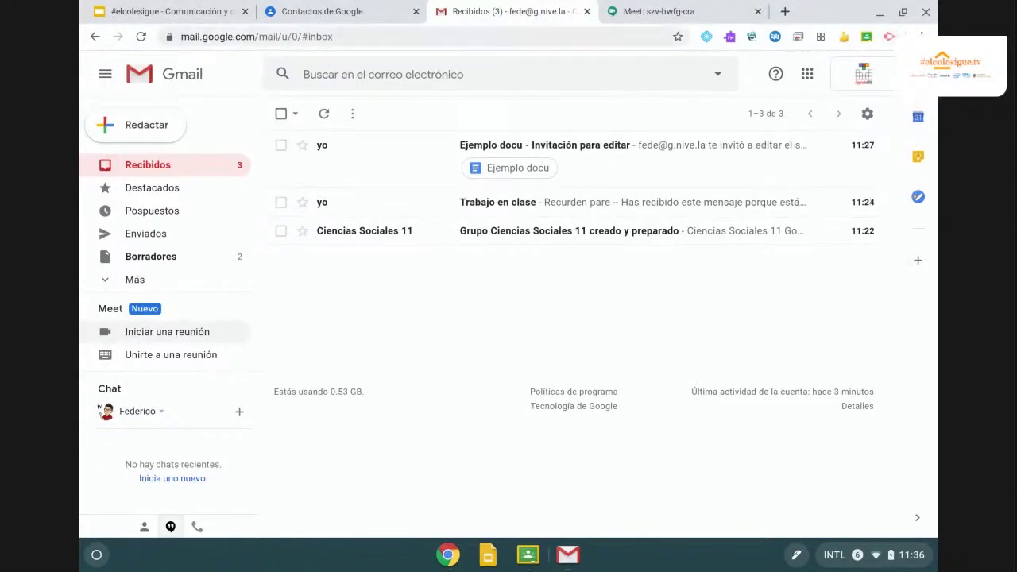
pyautogui.click(171, 11)
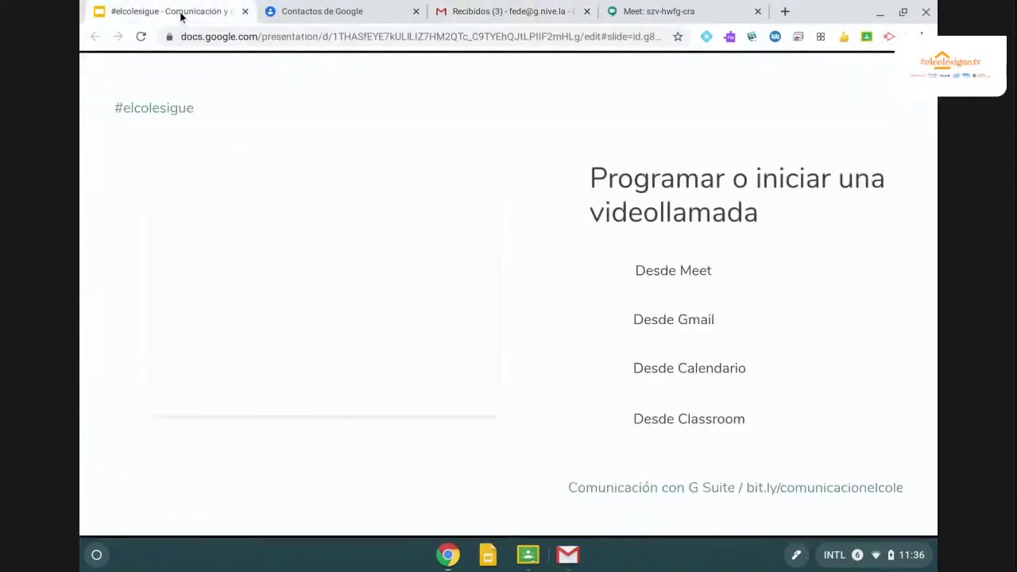
pyautogui.moveTo(636, 390)
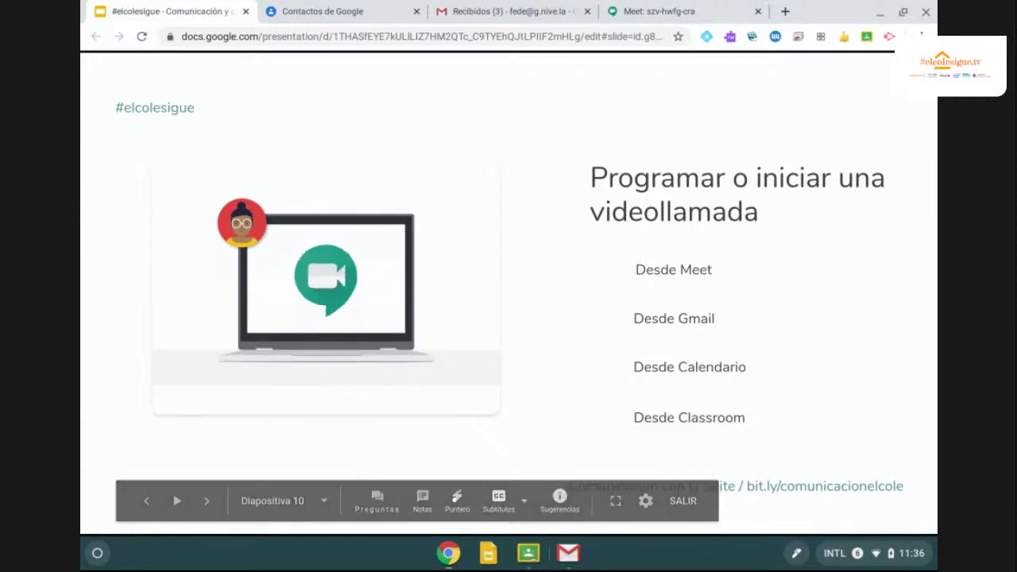
# Load calendar.google.com and draft a 12–1pm event on Monday 25 May 2020.
pyautogui.click(656, 13)
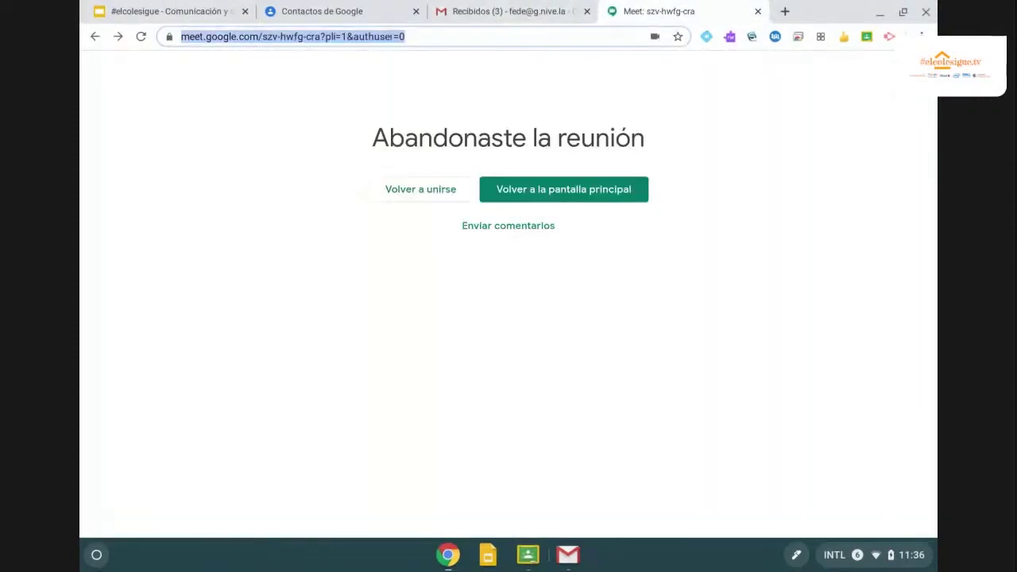
pyautogui.write('calendar')
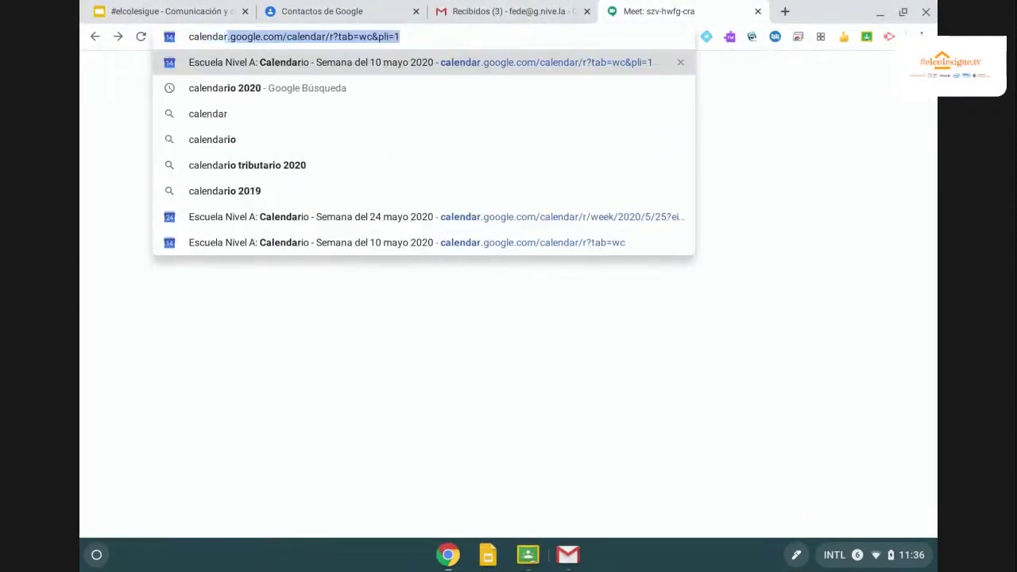
pyautogui.write('.google.com')
pyautogui.press('Return')
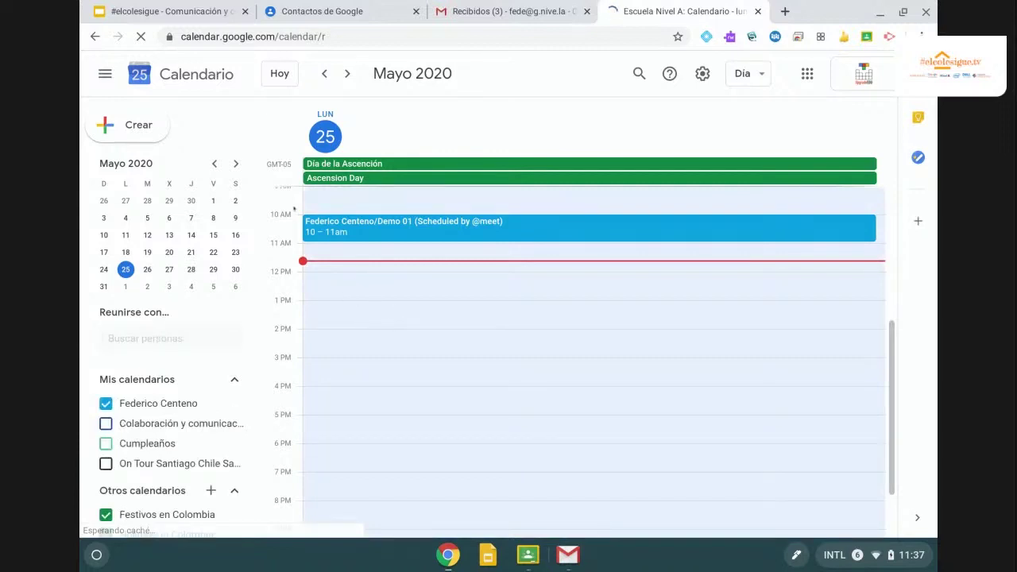
pyautogui.click(408, 282)
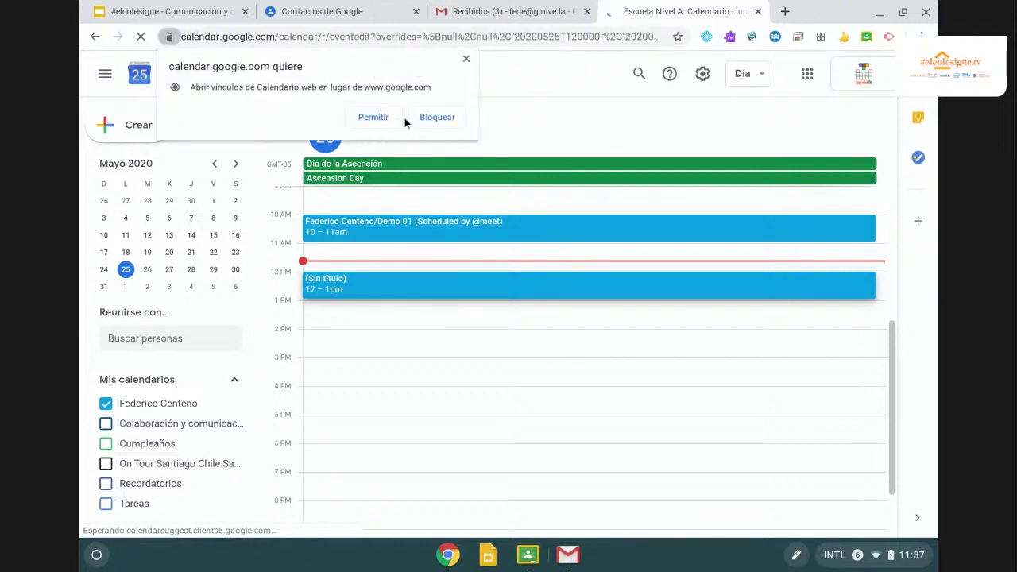
# Add a Google Meet link and title the event 'Reunión ciencias sociales 11'.
pyautogui.click(465, 58)
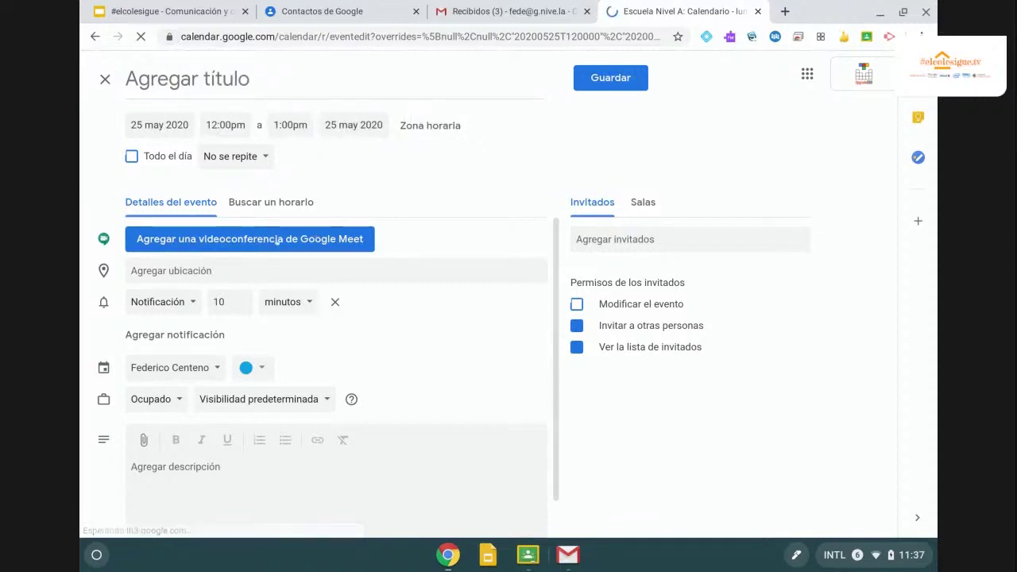
pyautogui.click(265, 238)
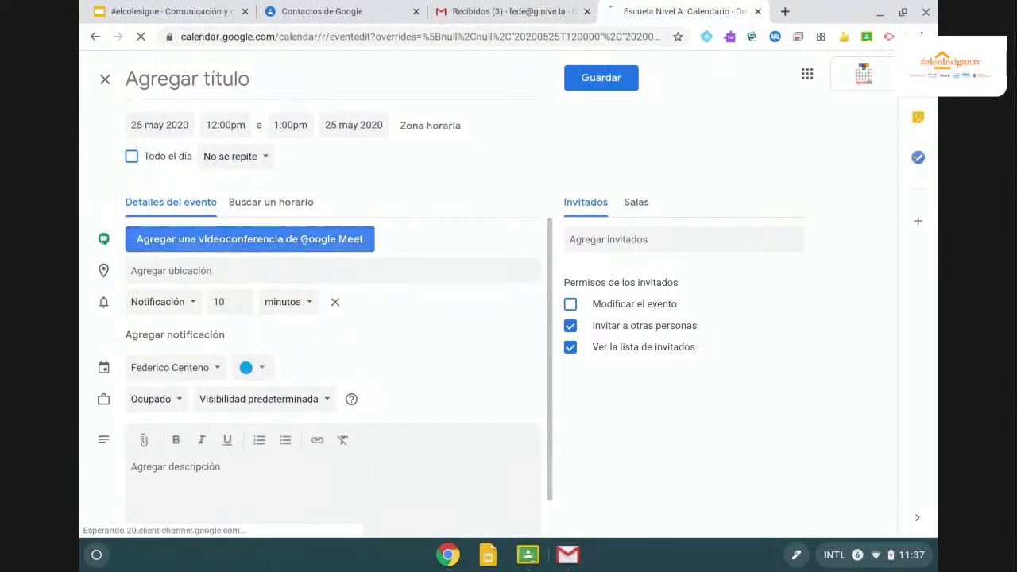
pyautogui.click(304, 240)
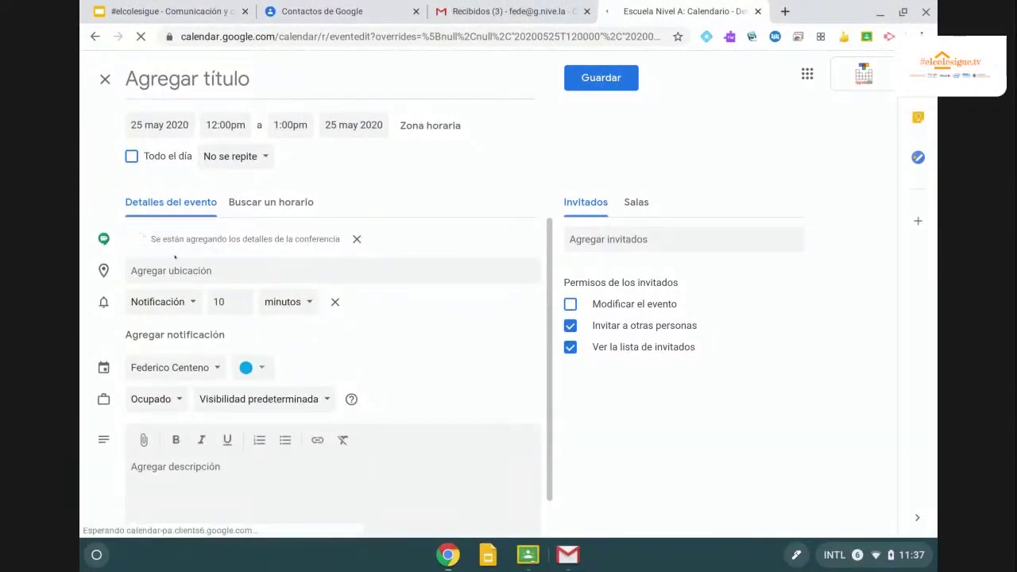
pyautogui.click(188, 79)
pyautogui.write('Reunión ci')
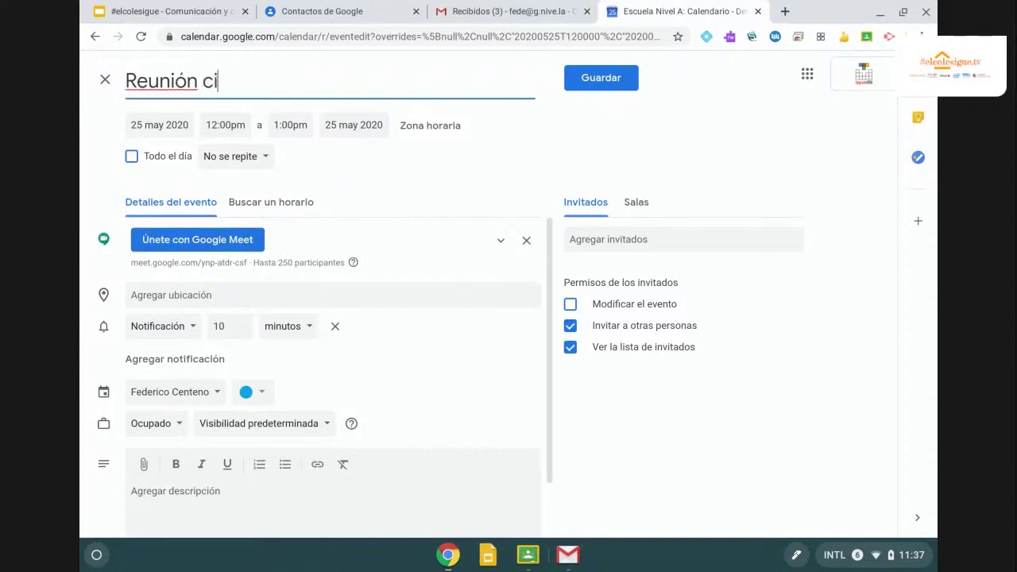
pyautogui.write('encias socials')
pyautogui.press('BackSpace')
pyautogui.write('es 11')
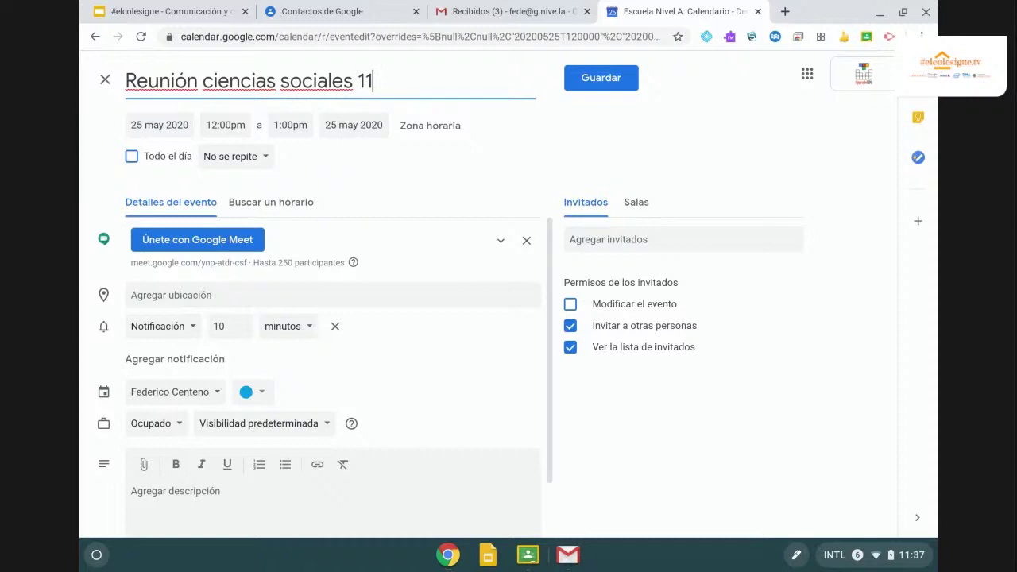
# Invite the Ciencias Sociales 11 group as a guest of the event.
pyautogui.click(684, 239)
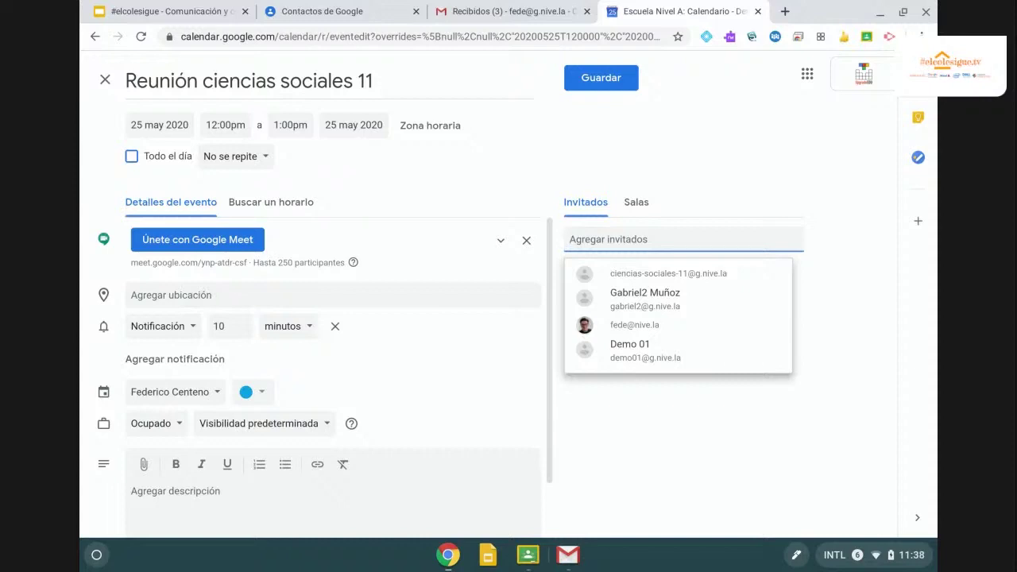
pyautogui.write('Cienci')
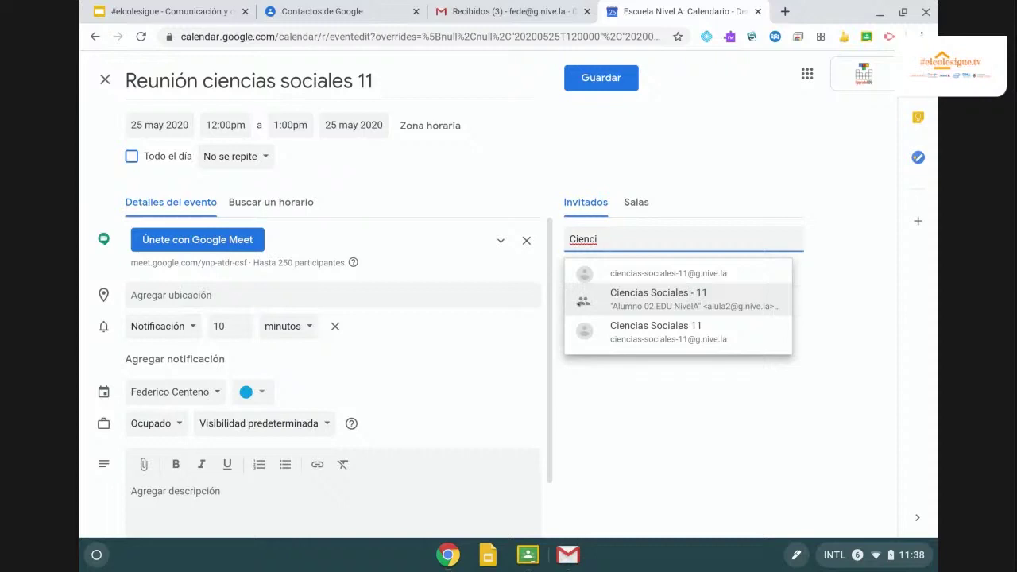
pyautogui.moveTo(597, 338)
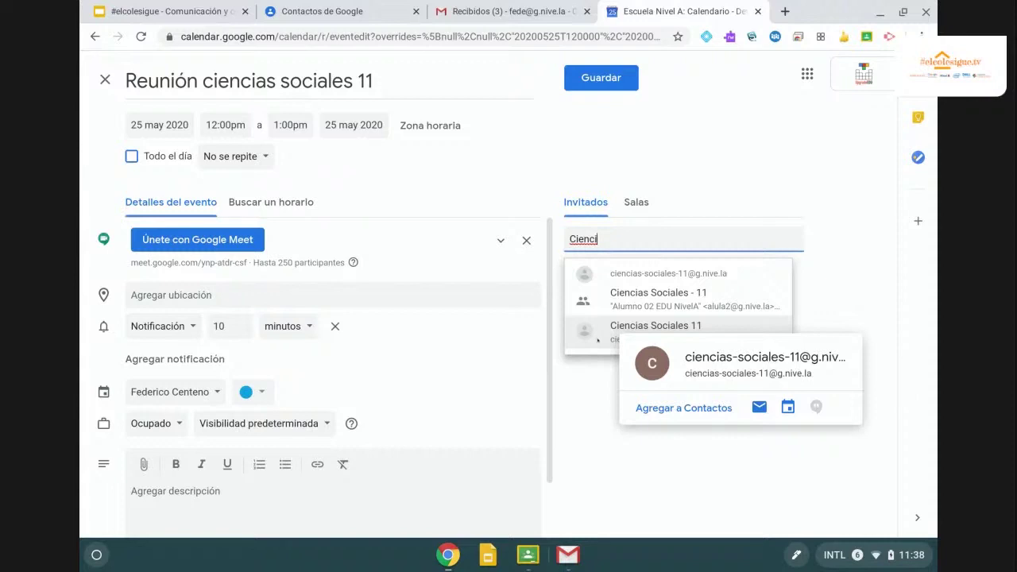
pyautogui.click(598, 340)
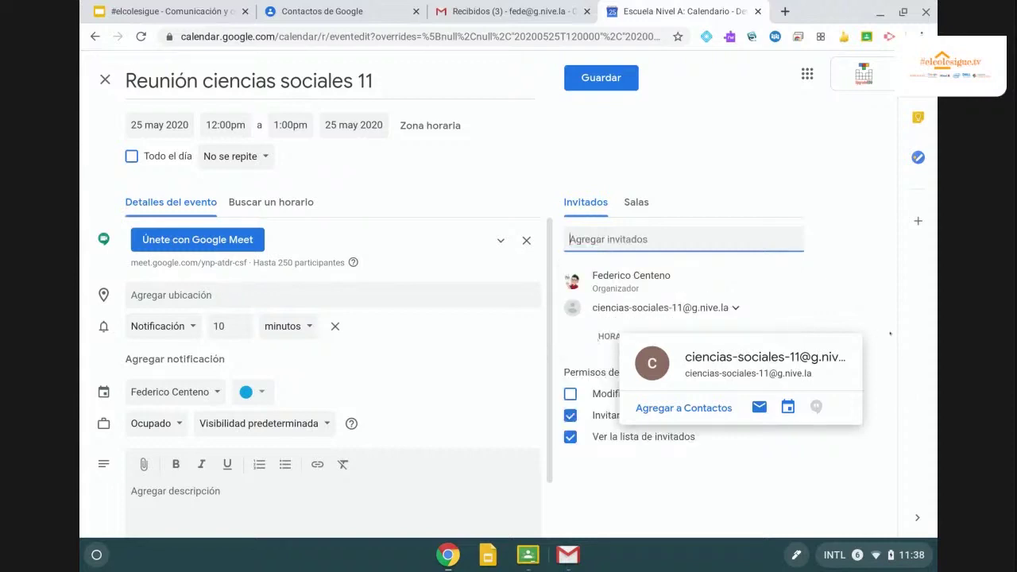
pyautogui.click(762, 488)
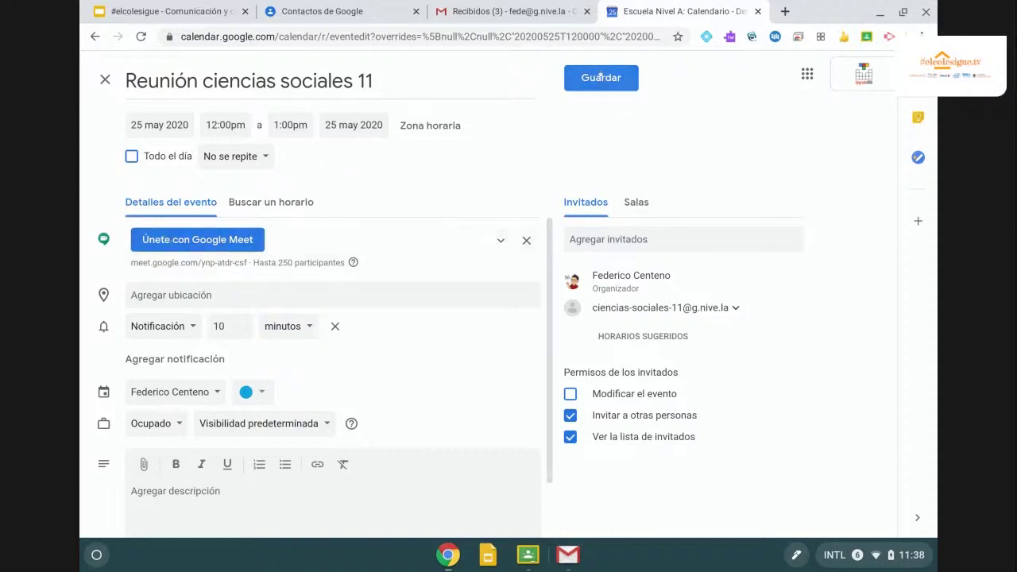
# Save the event with email invitations to guests, glance at the slides, then return to Calendar.
pyautogui.click(599, 73)
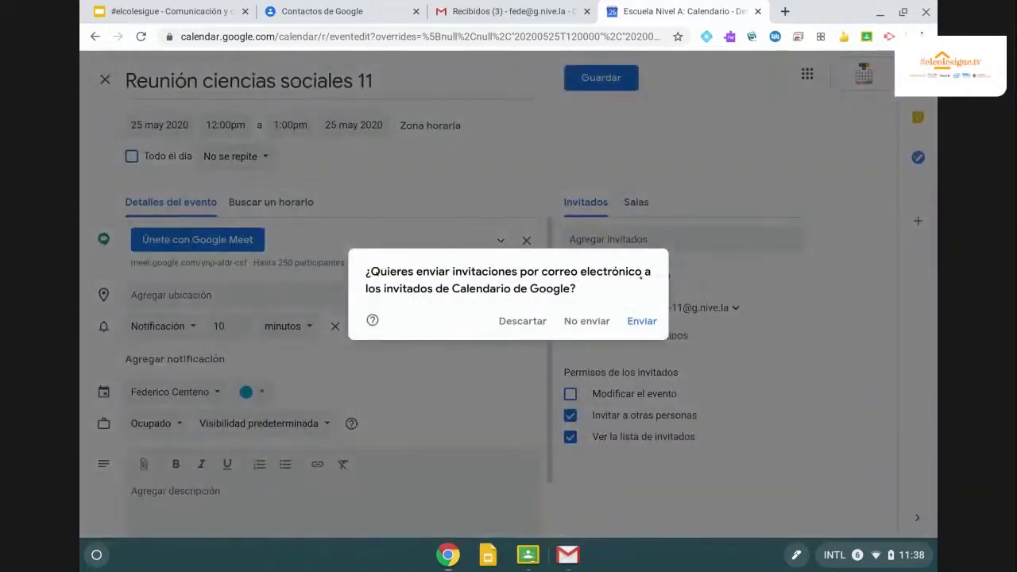
pyautogui.click(642, 321)
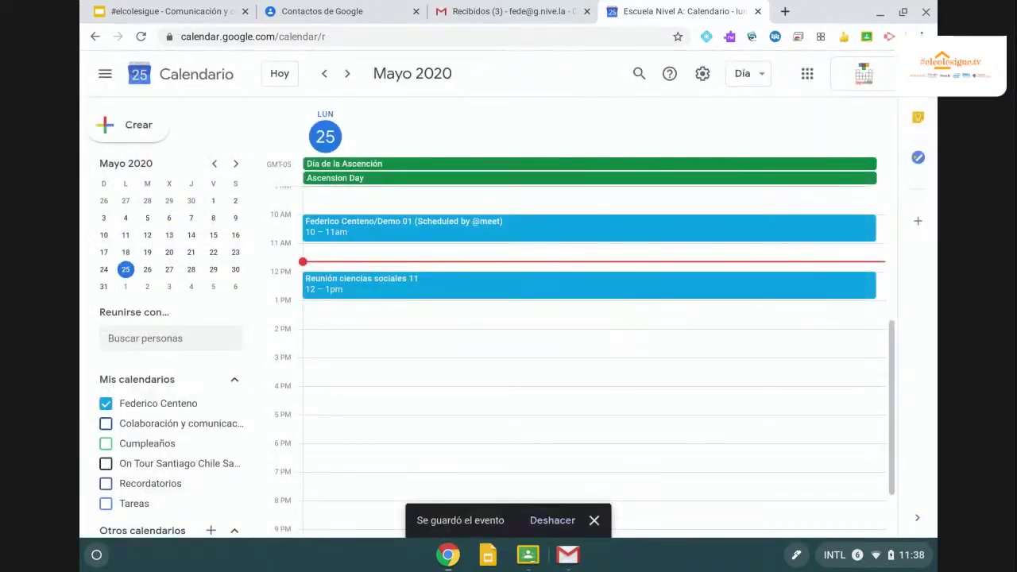
pyautogui.click(157, 13)
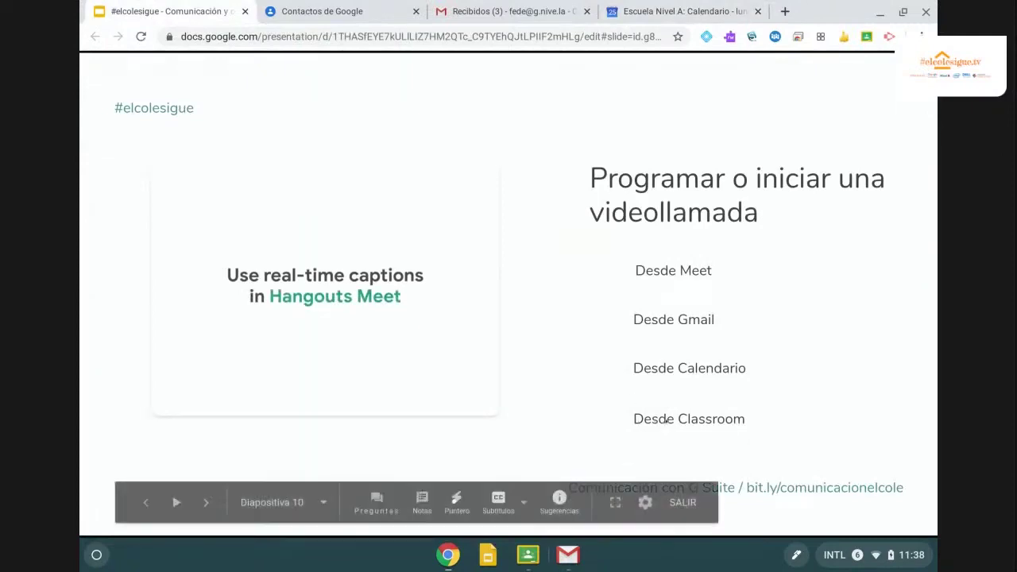
pyautogui.press('Right')
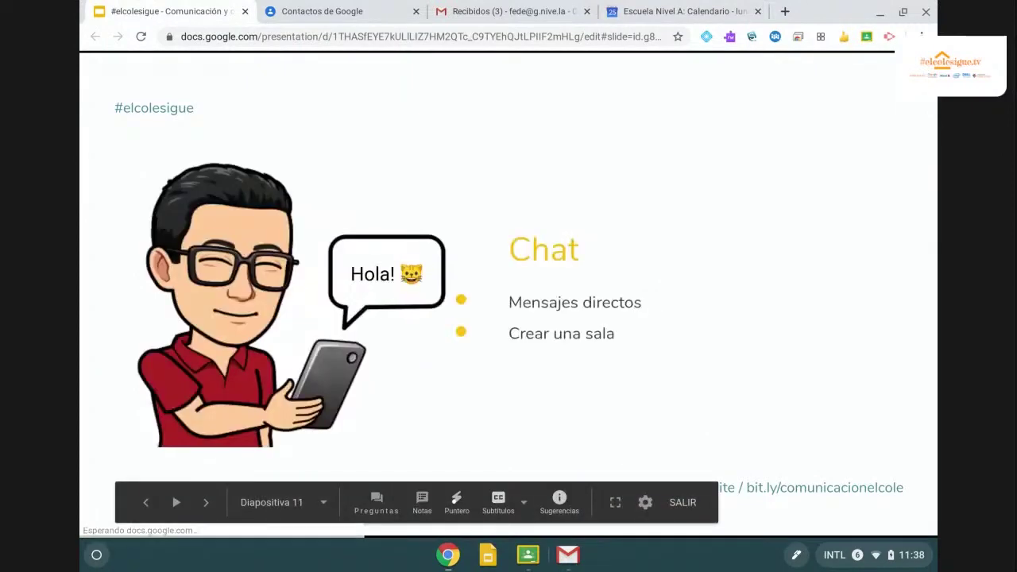
pyautogui.press('Left')
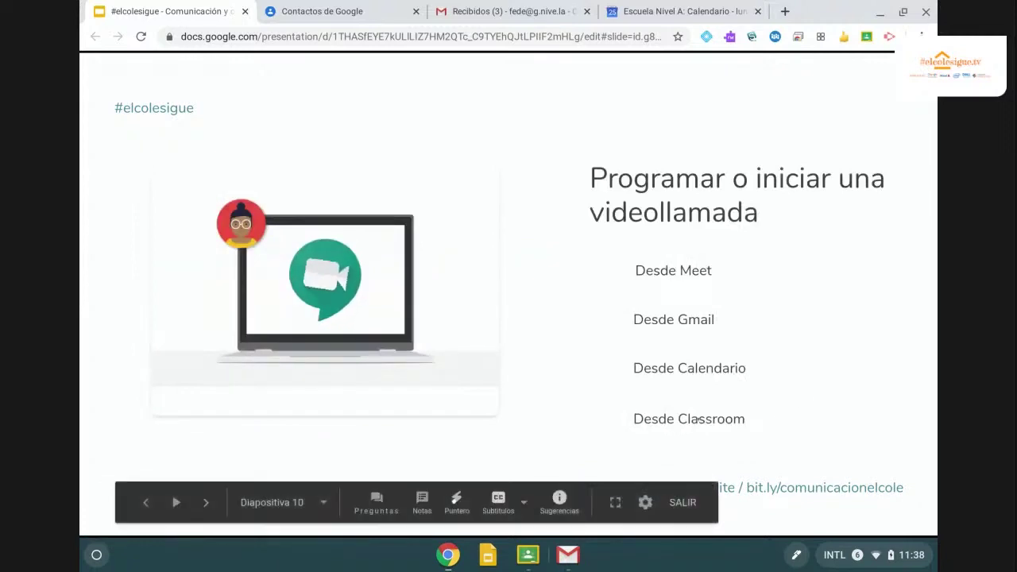
pyautogui.click(650, 11)
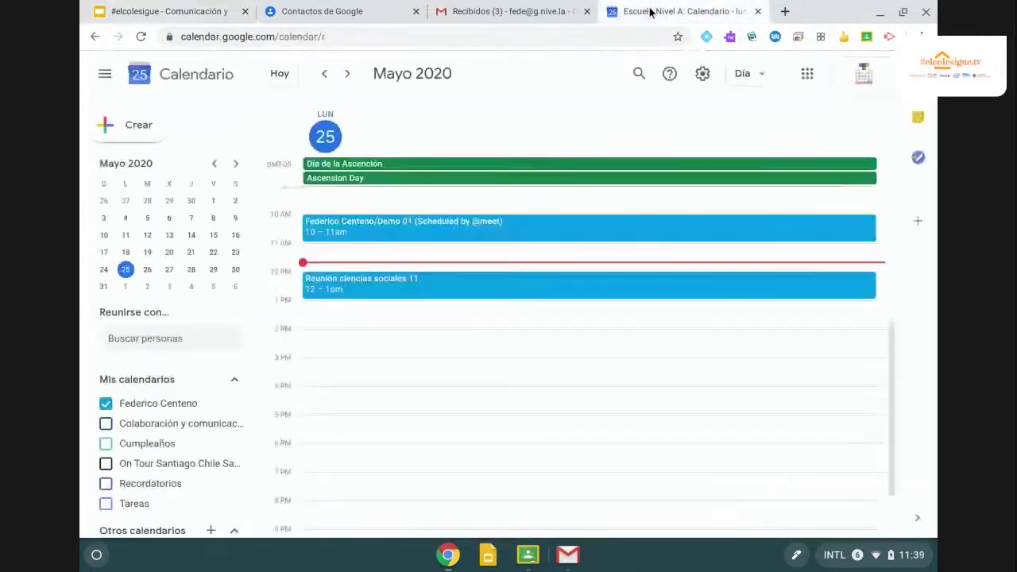
pyautogui.click(386, 36)
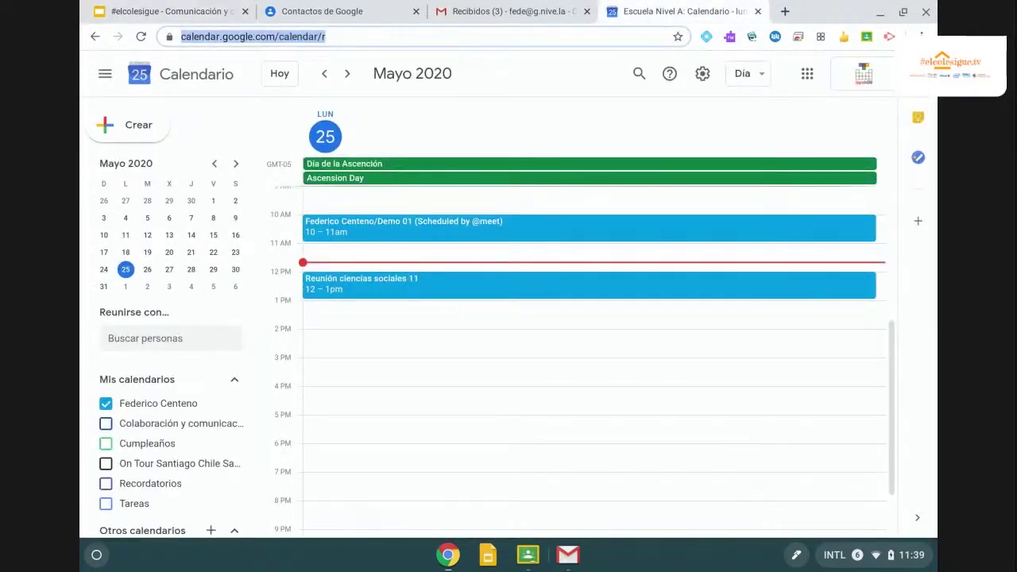
# Go to classroom.google.com and open the Colaboración y comunicación class stream.
pyautogui.write('classroom.')
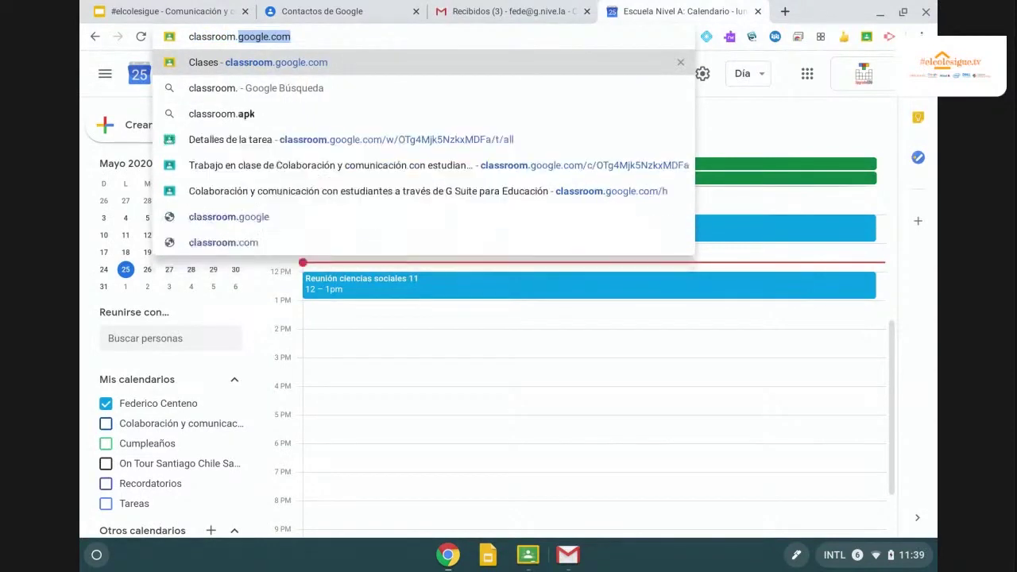
pyautogui.write('google.com')
pyautogui.press('Return')
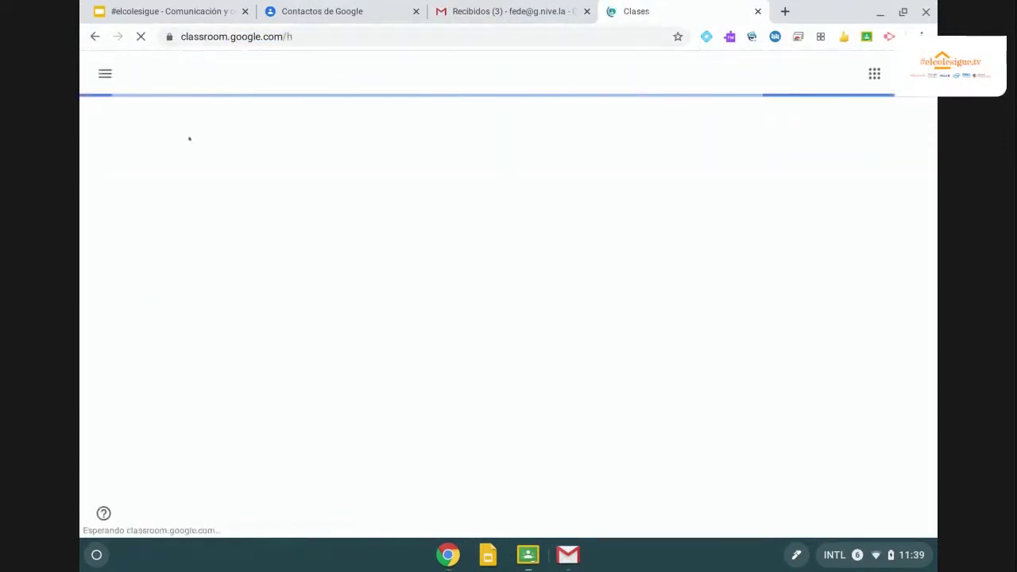
pyautogui.click(156, 137)
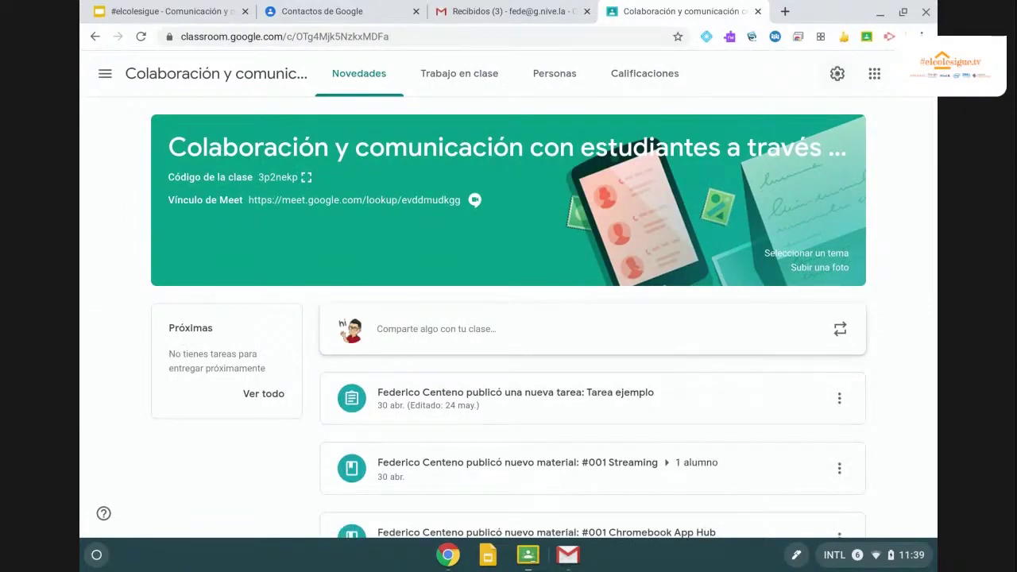
# In class settings under General, reset the class Meet link to a new address.
pyautogui.scroll(5, 835, 95)
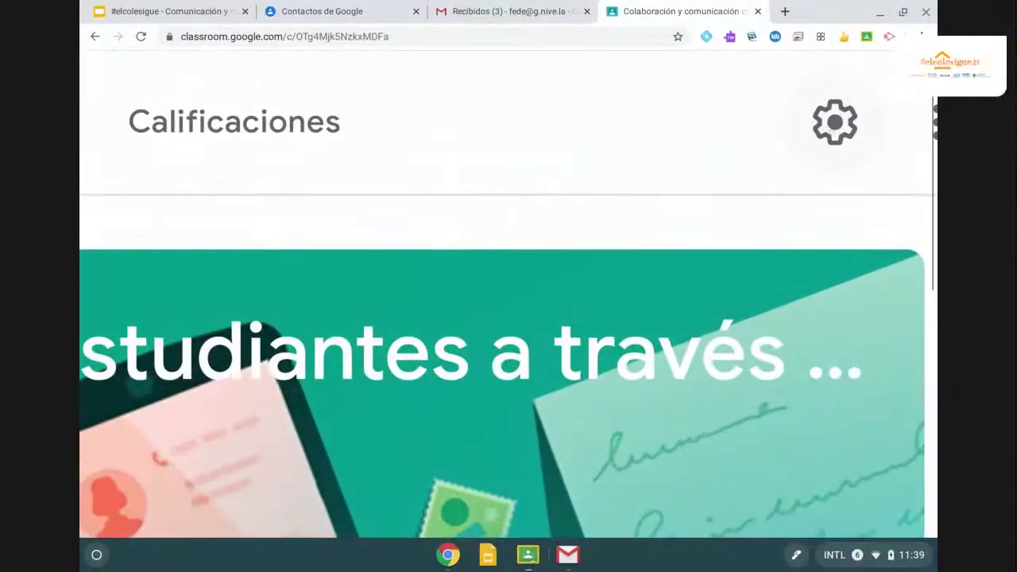
pyautogui.scroll(-1, 835, 95)
pyautogui.scroll(-5, 831, 132)
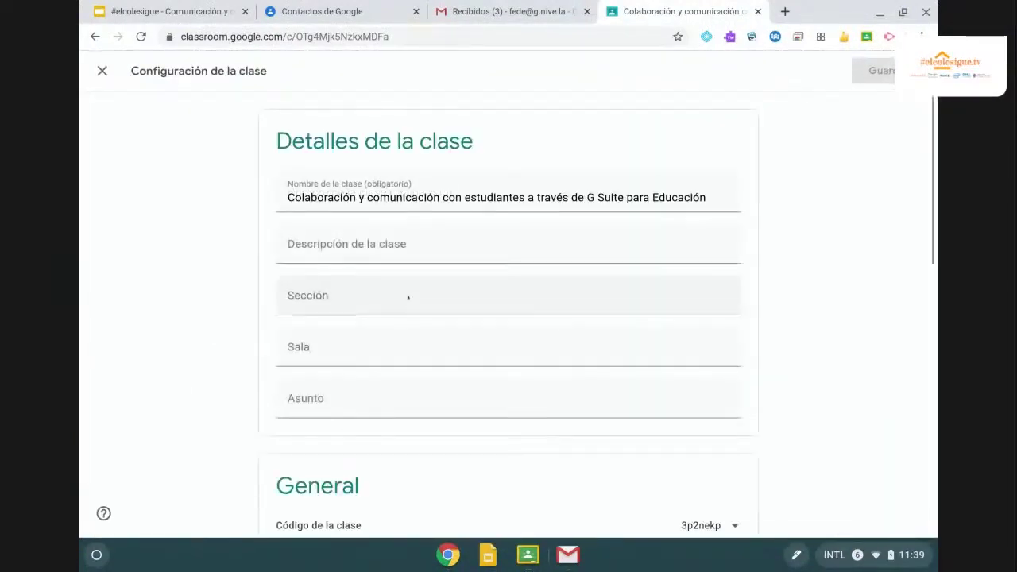
pyautogui.scroll(-4, 407, 298)
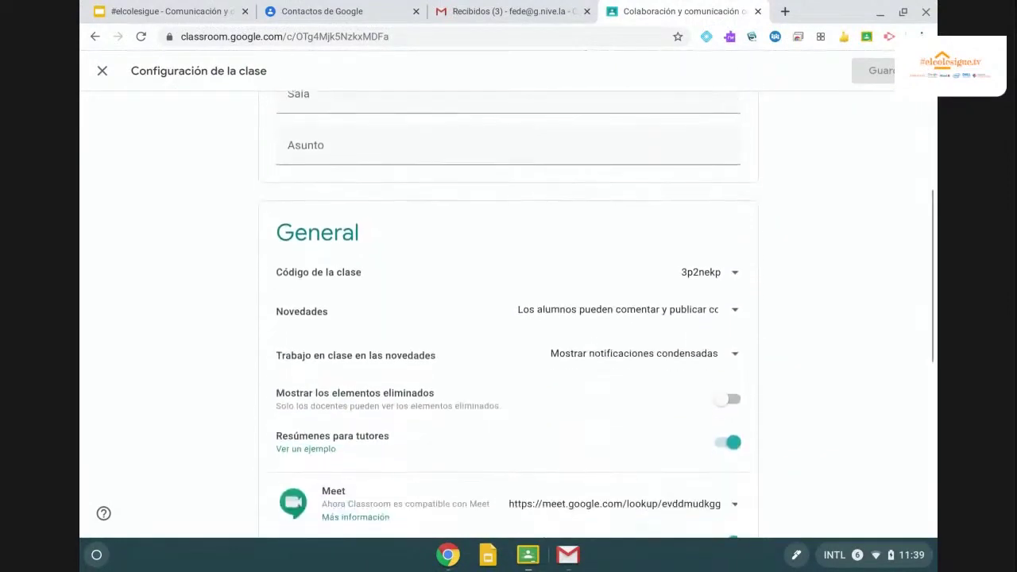
pyautogui.scroll(-1, 378, 335)
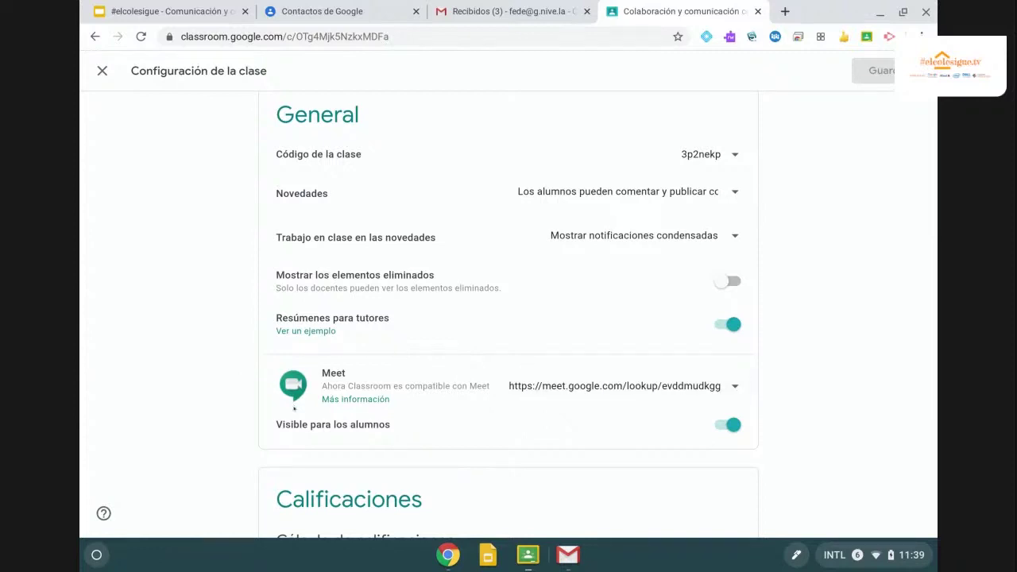
pyautogui.click(733, 386)
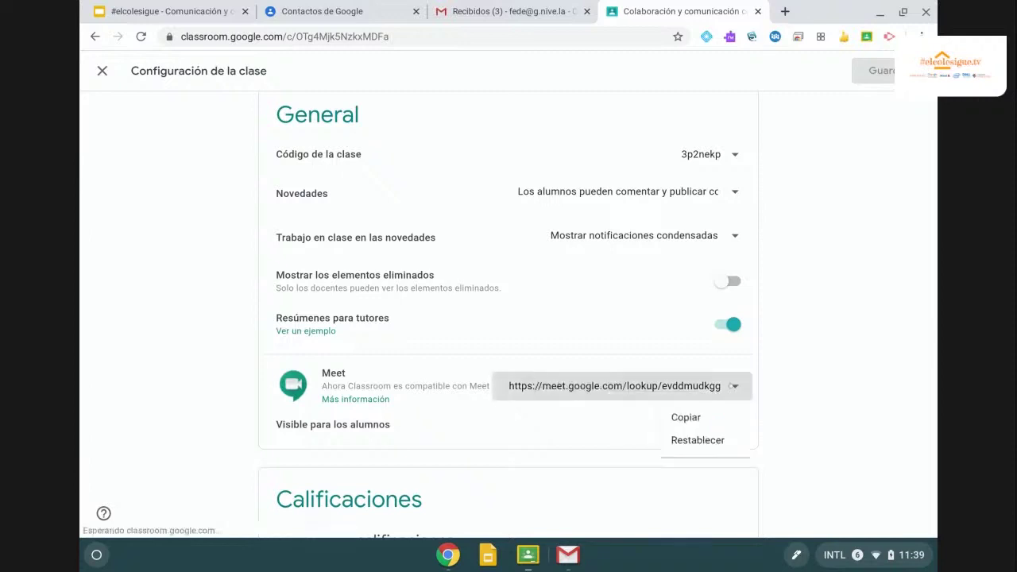
pyautogui.click(680, 439)
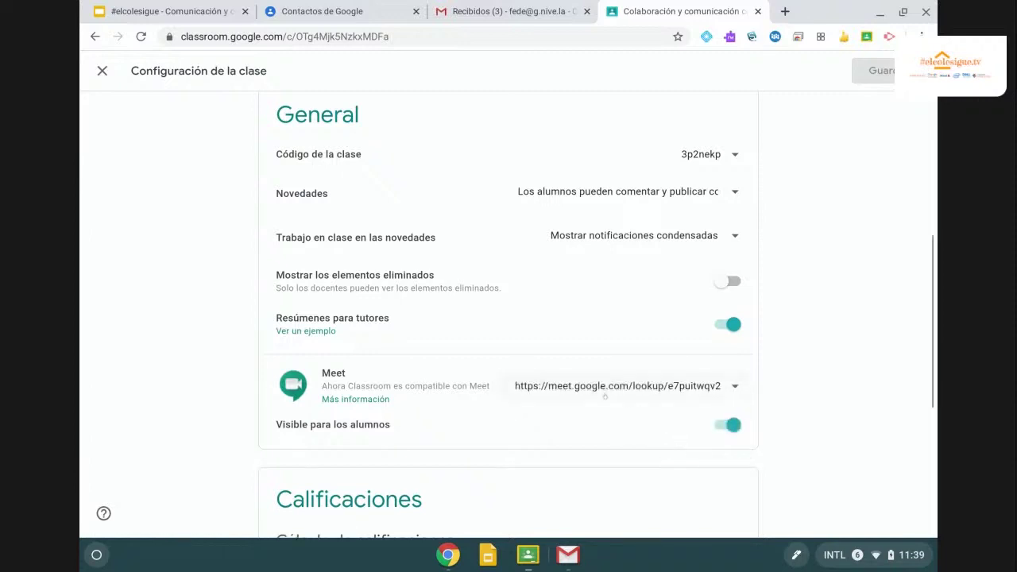
pyautogui.scroll(-3, 573, 417)
pyautogui.scroll(10, 574, 416)
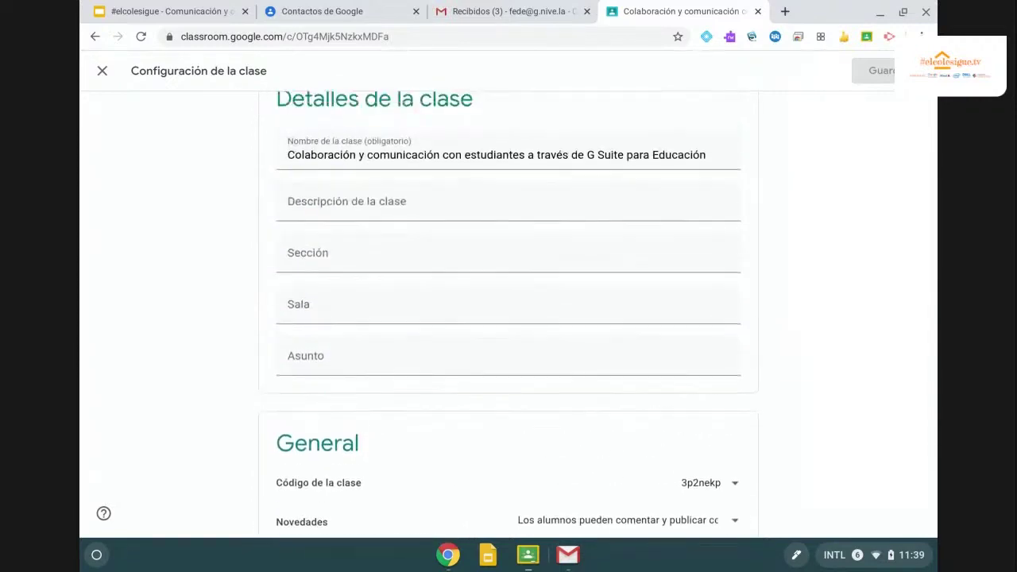
pyautogui.press('Escape')
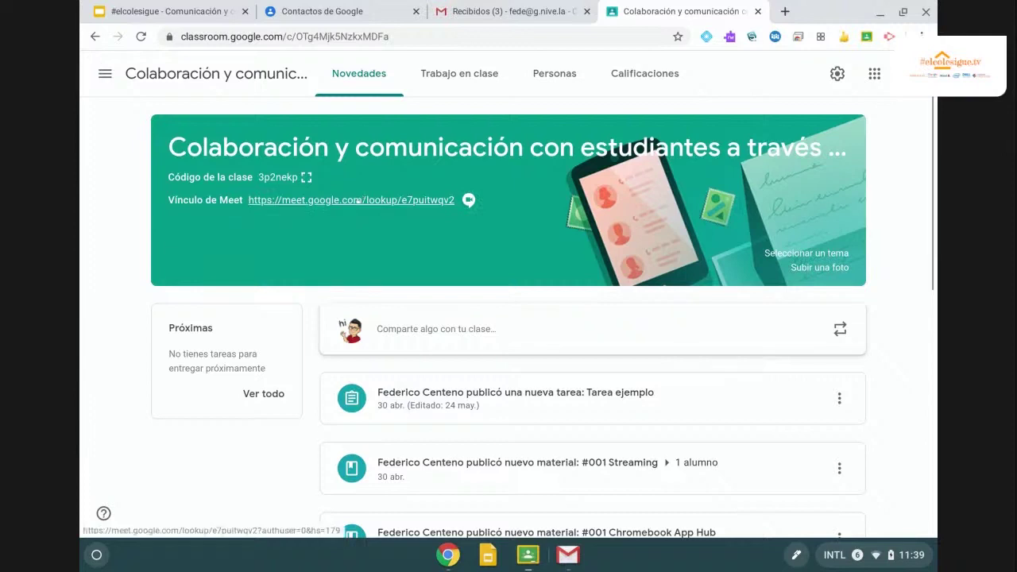
pyautogui.click(359, 201)
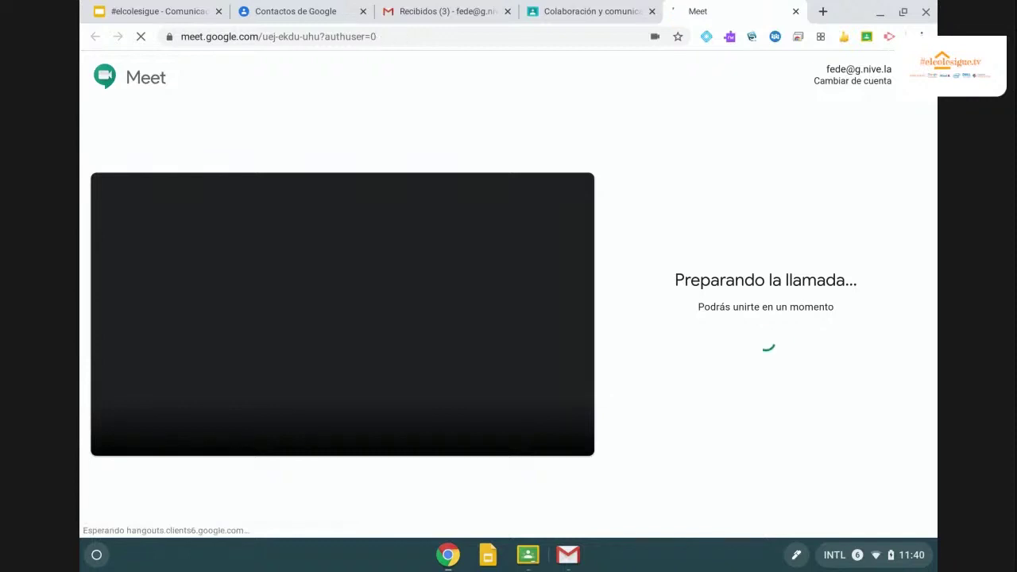
pyautogui.click(795, 11)
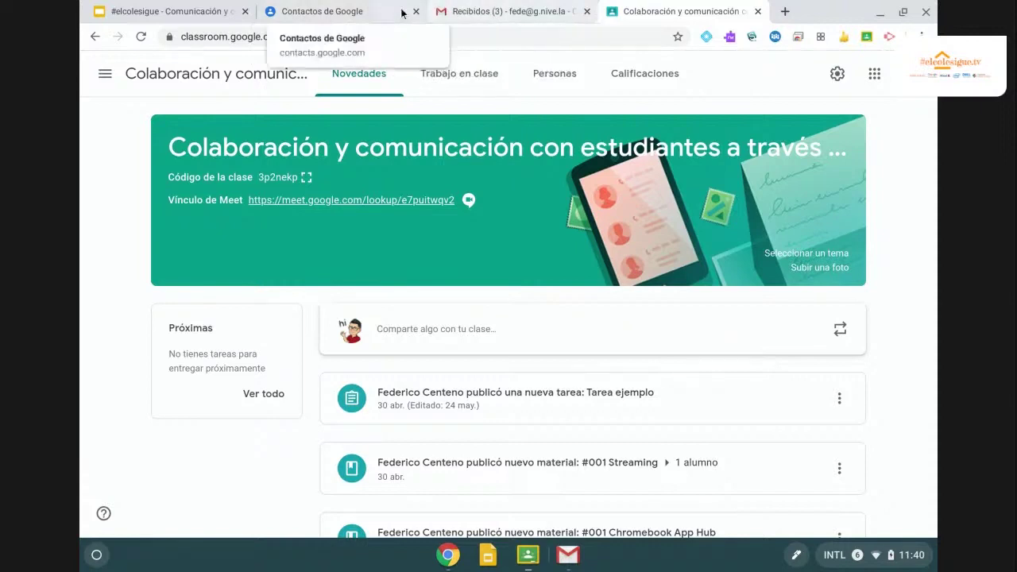
# Advance the Slides presentation to the Chat slide, then go back to the Classroom class.
pyautogui.click(188, 13)
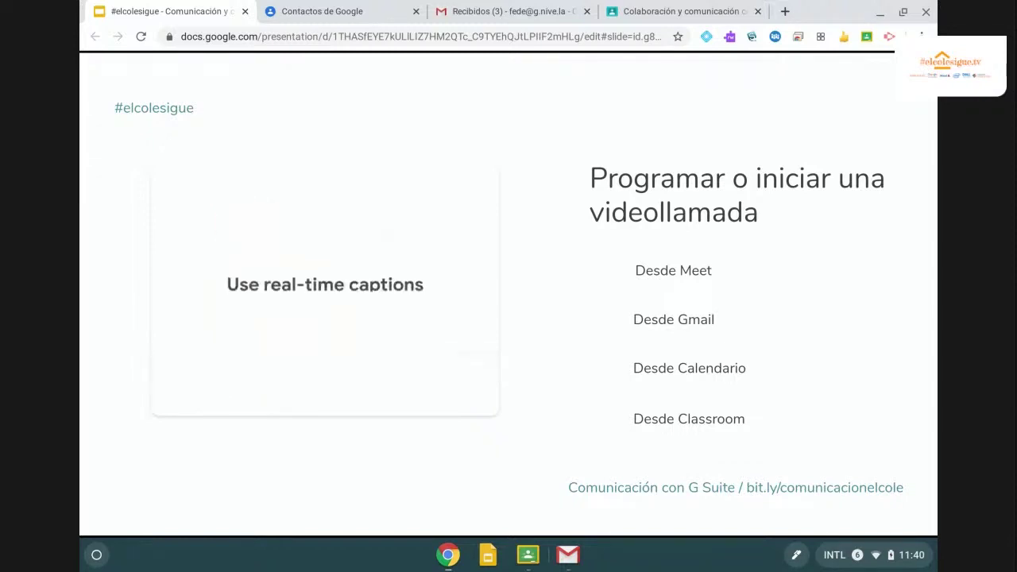
pyautogui.press('Right')
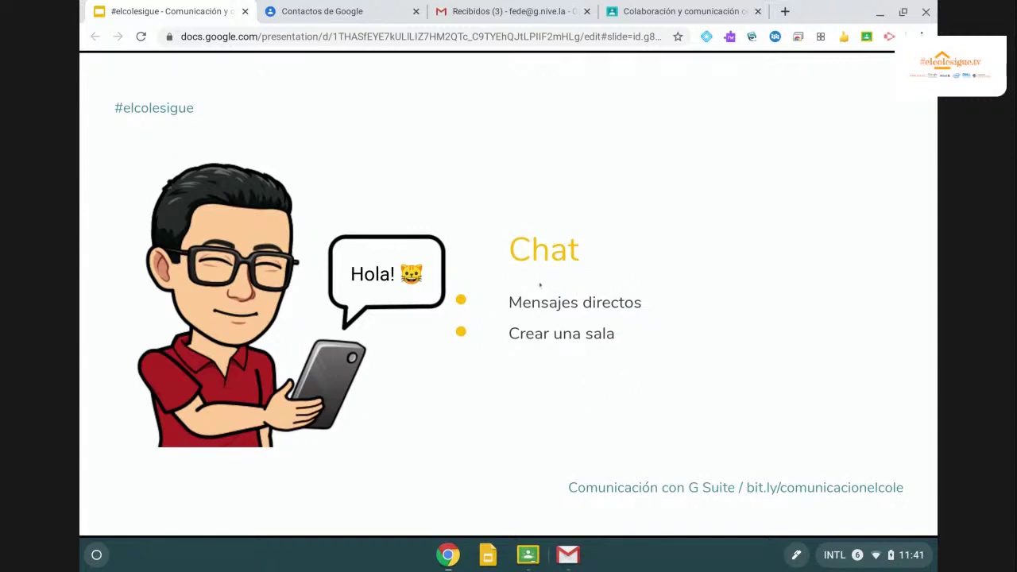
pyautogui.click(638, 13)
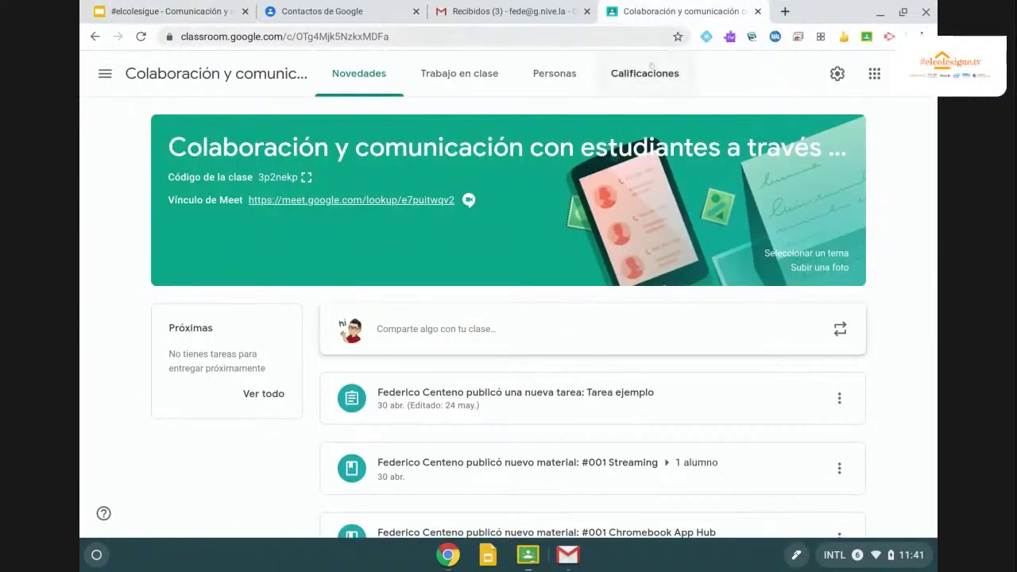
# Open Google Chat from the apps grid and search for the demo user to message.
pyautogui.click(874, 73)
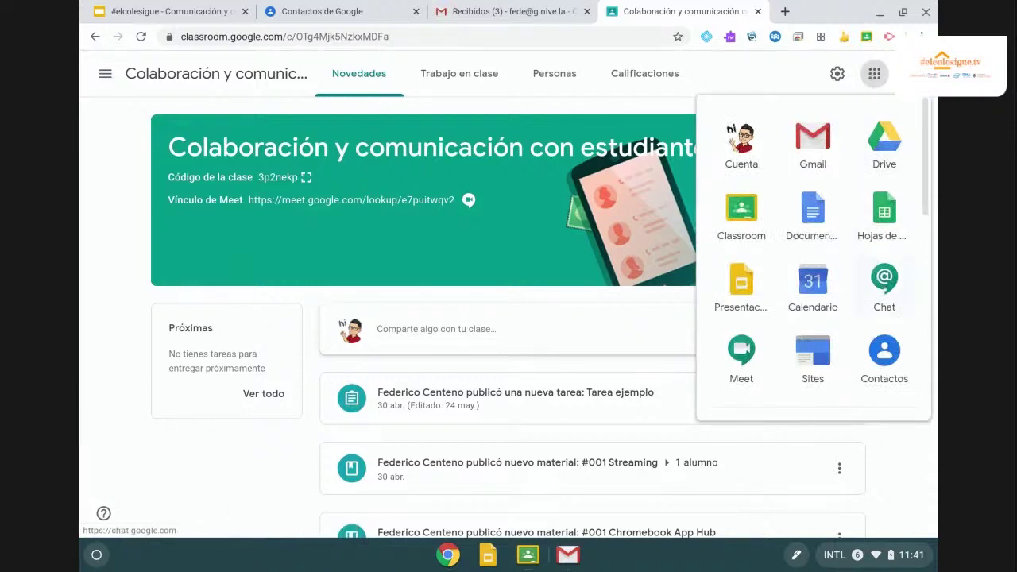
pyautogui.click(883, 288)
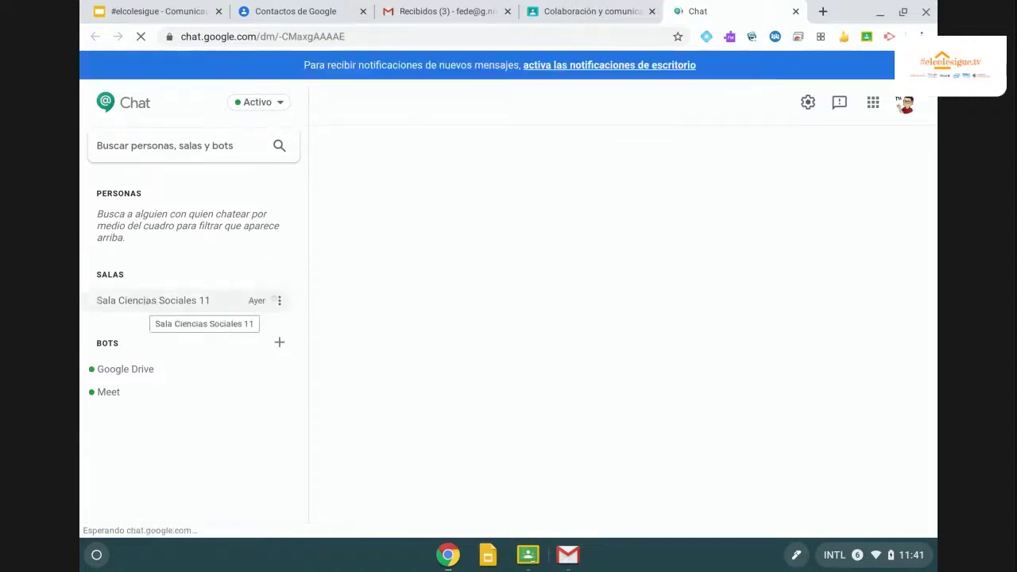
pyautogui.click(126, 369)
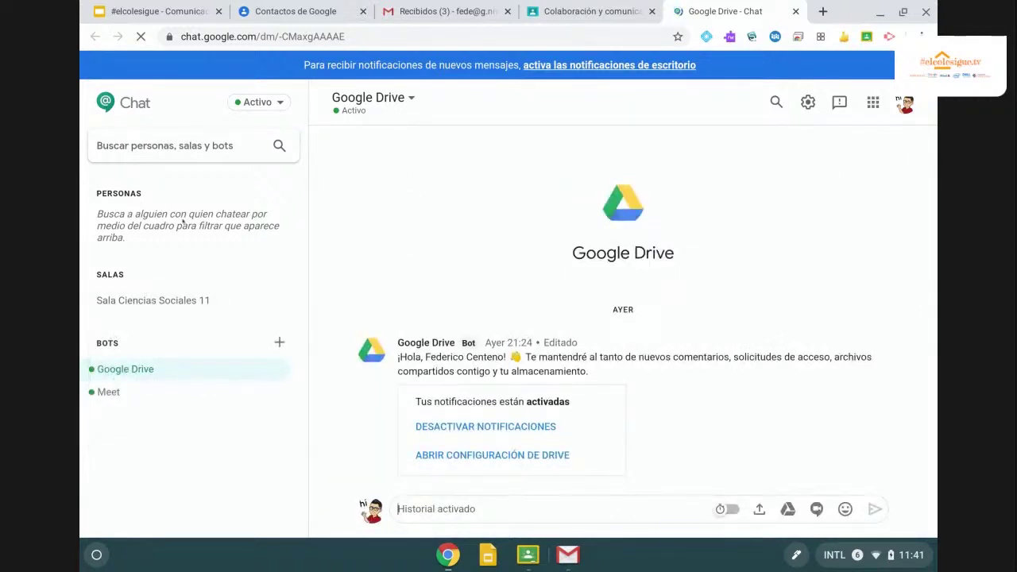
pyautogui.click(163, 137)
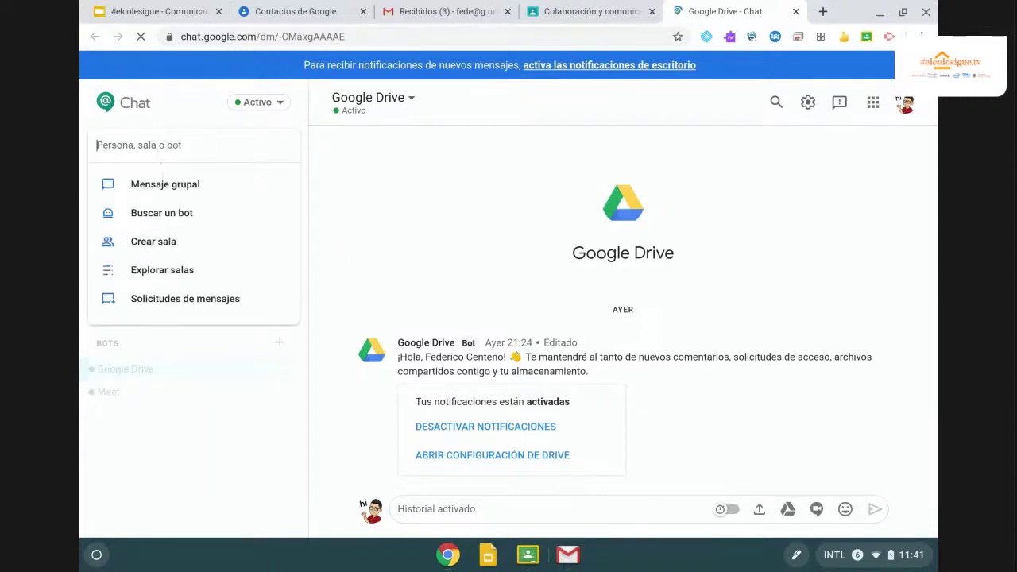
pyautogui.write('demo02')
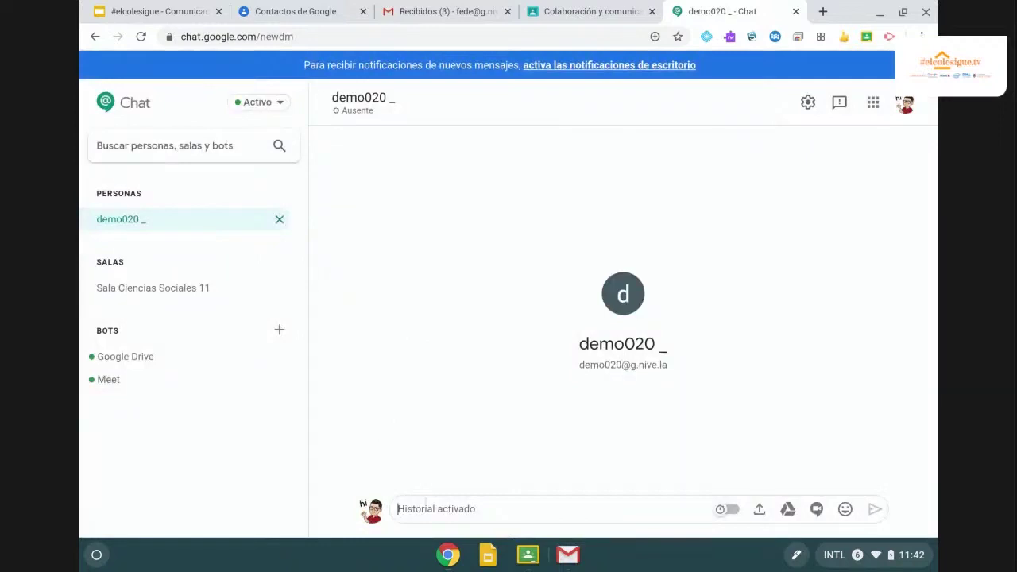
# Send the greeting 'HOla como estas?' to the demo user.
pyautogui.write('HOla como estas')
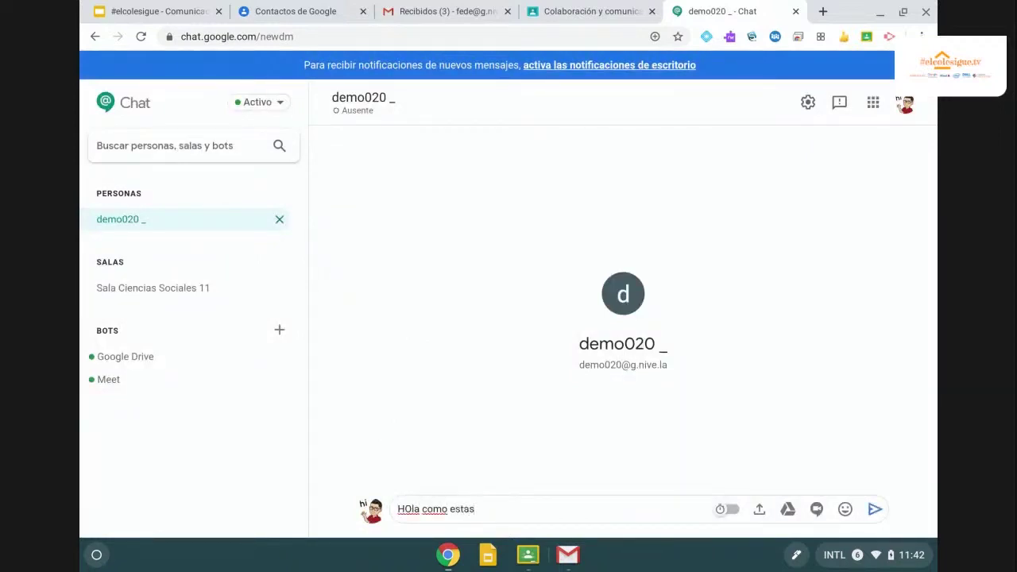
pyautogui.write('?')
pyautogui.press('Return')
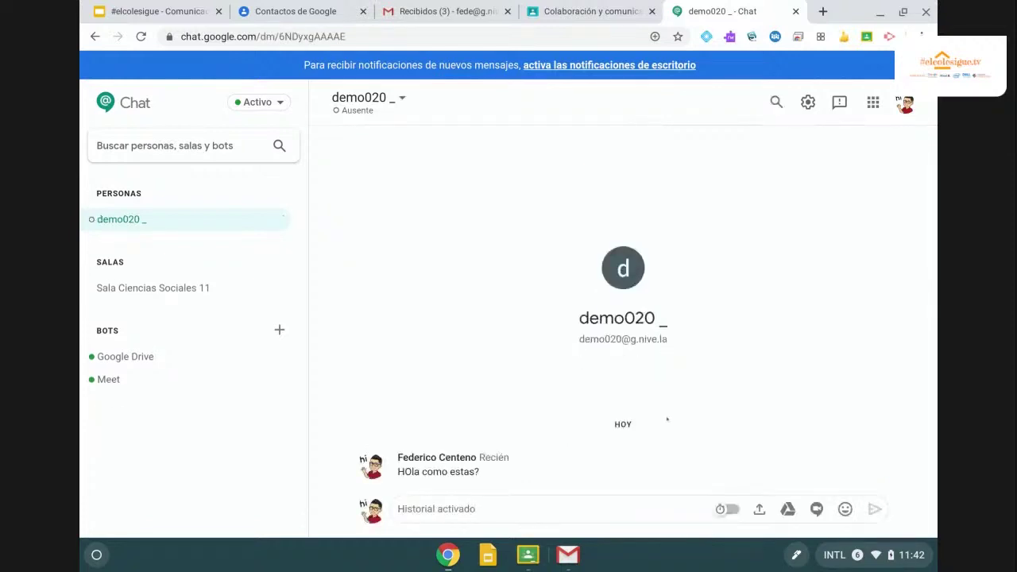
pyautogui.scroll(5, 906, 509)
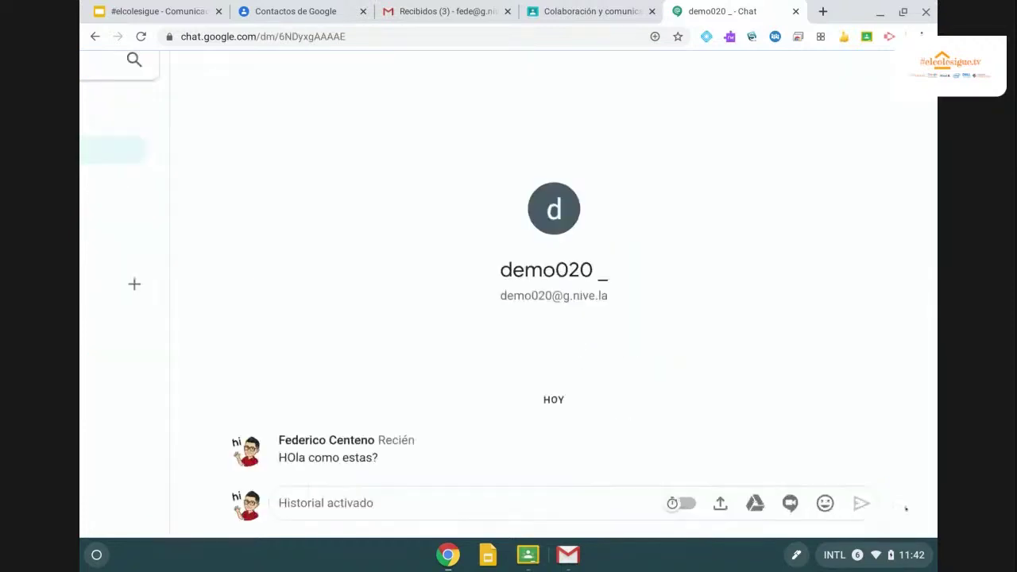
pyautogui.scroll(3, 905, 506)
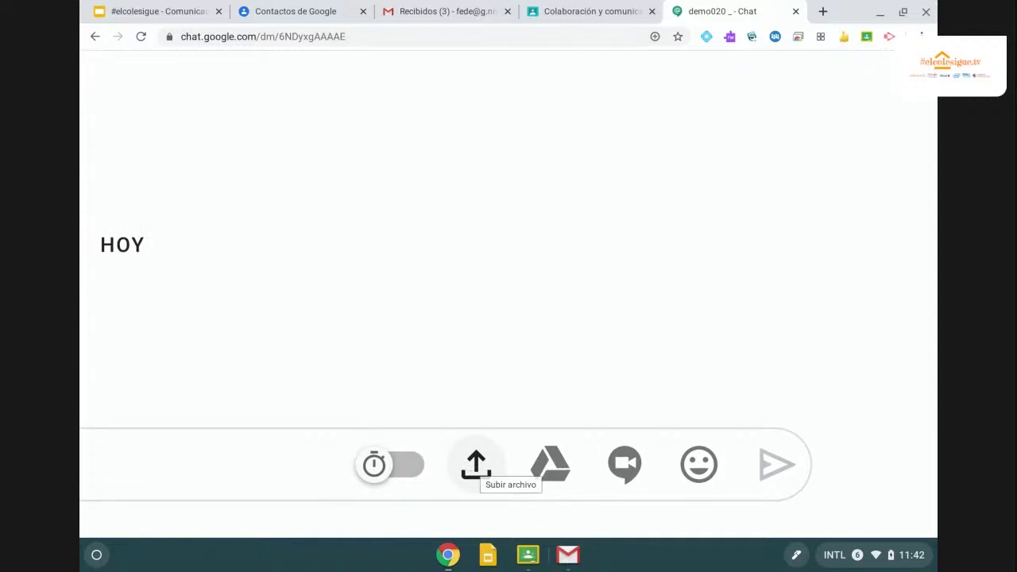
pyautogui.scroll(-3, 476, 465)
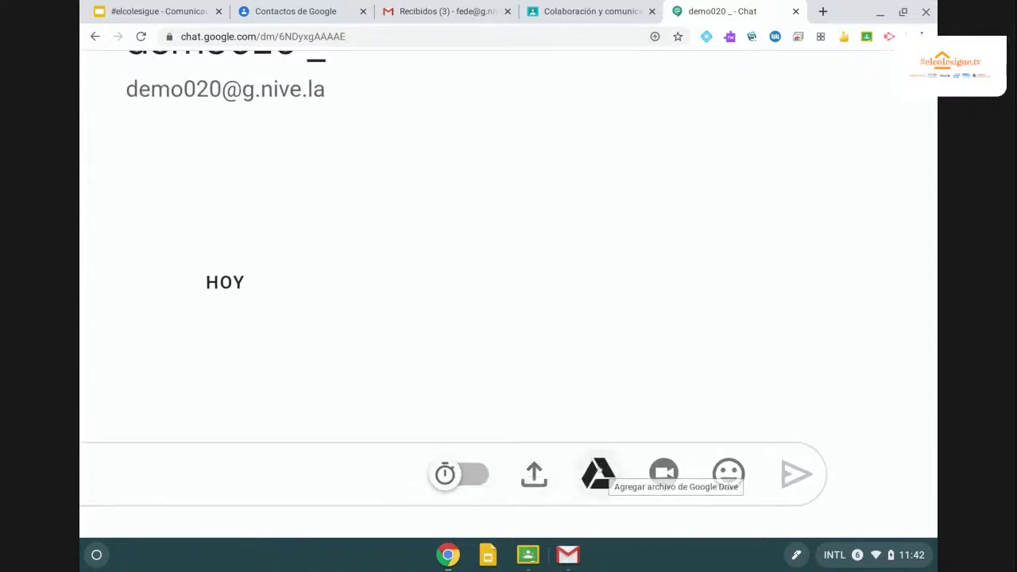
pyautogui.scroll(-3, 597, 474)
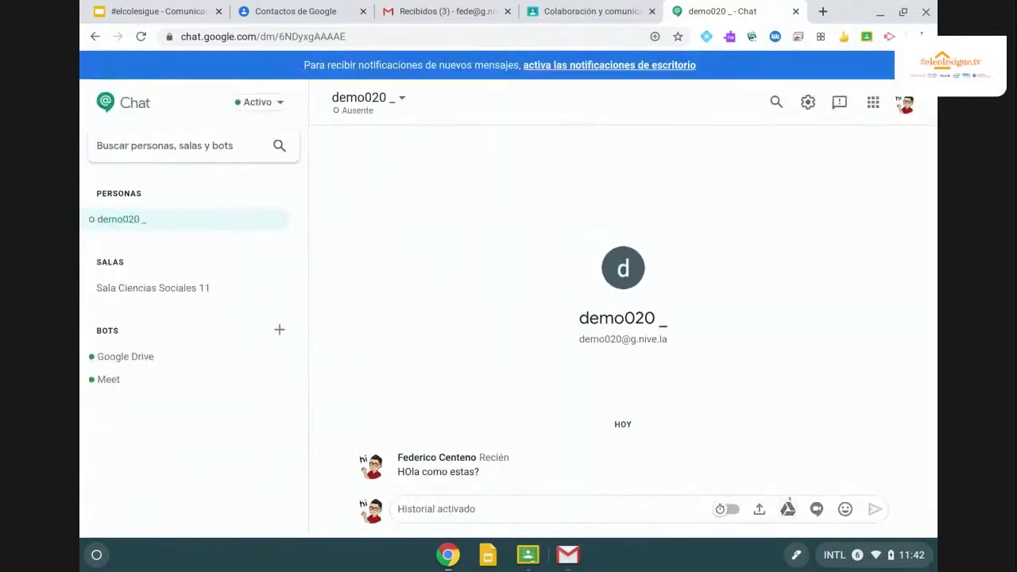
# Attach the rubric spreadsheet from the Drive Rubricas folder.
pyautogui.click(787, 508)
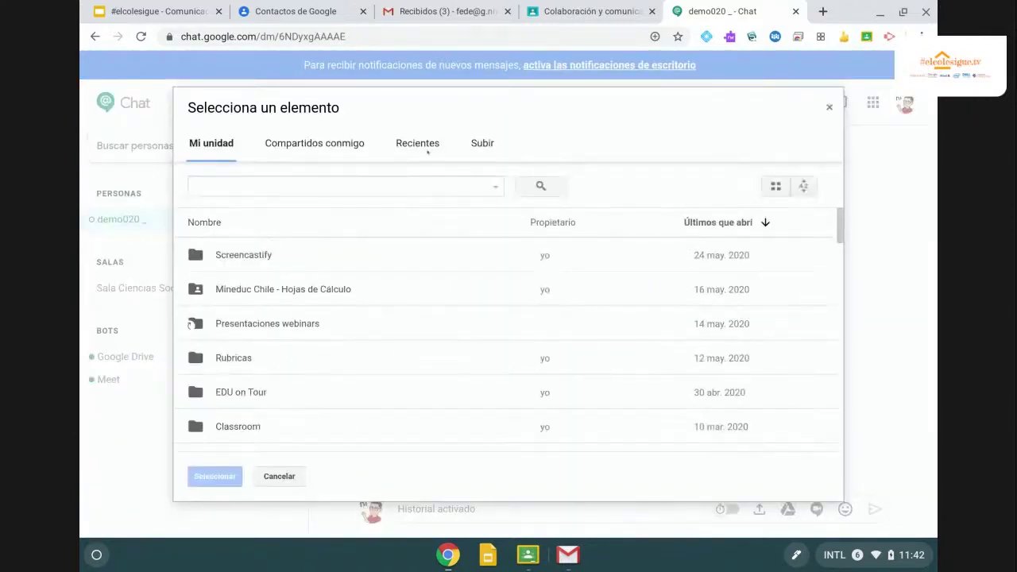
pyautogui.doubleClick(222, 359)
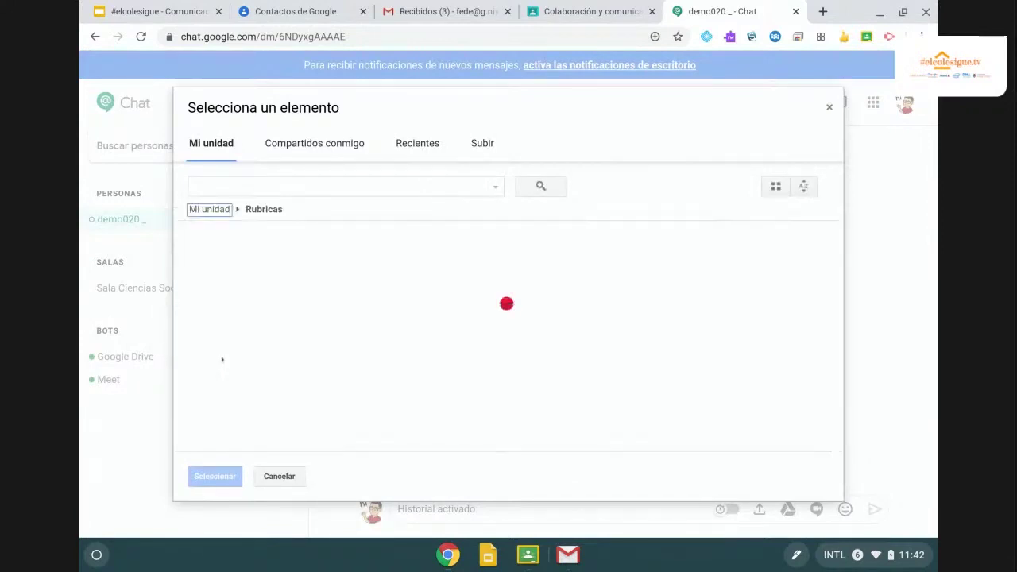
pyautogui.click(262, 269)
pyautogui.click(214, 476)
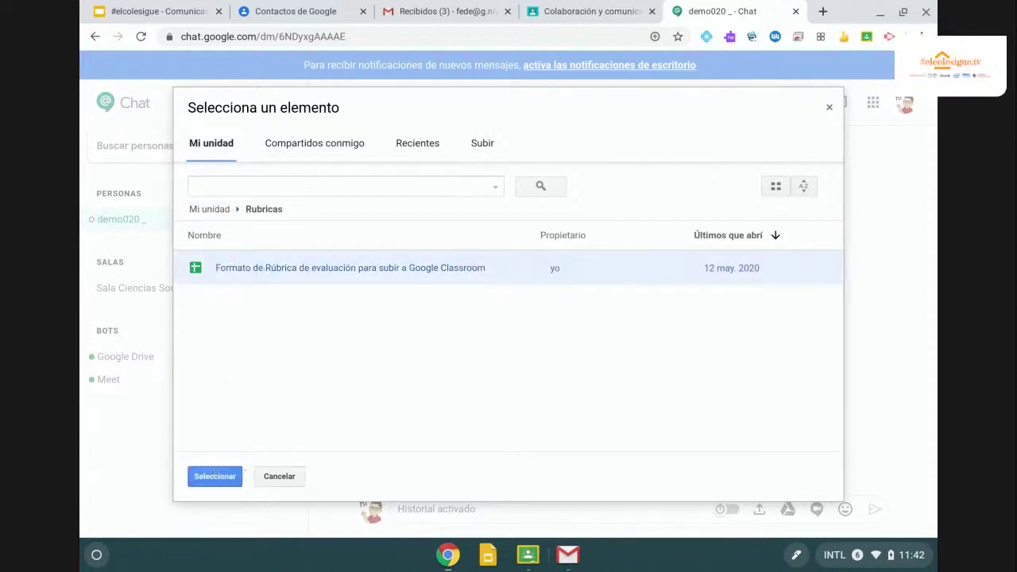
# Send it with the message 'Comparto formato de rubrica', sharing the file view-only.
pyautogui.write('Comparto for')
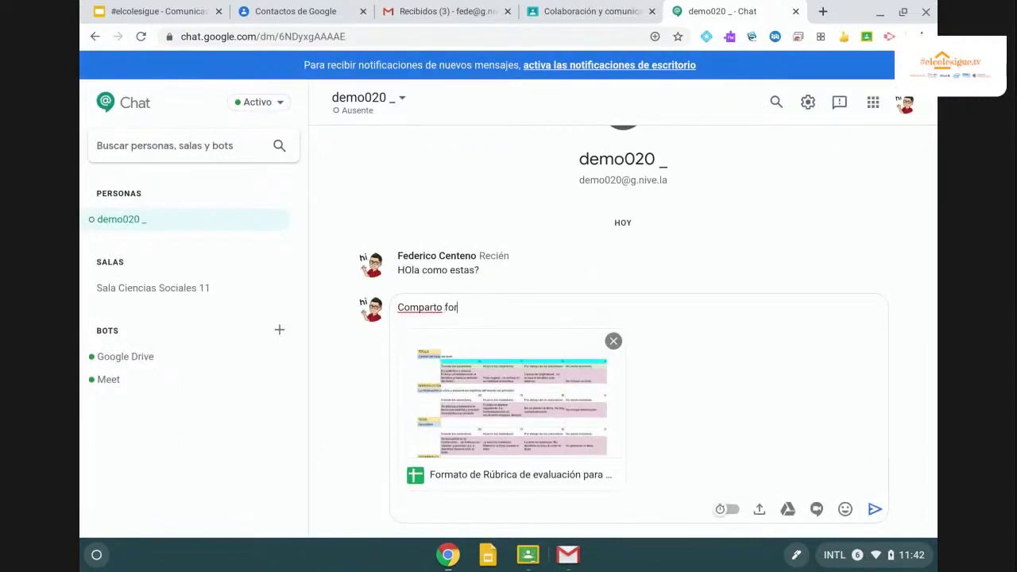
pyautogui.write('mato de rubrica')
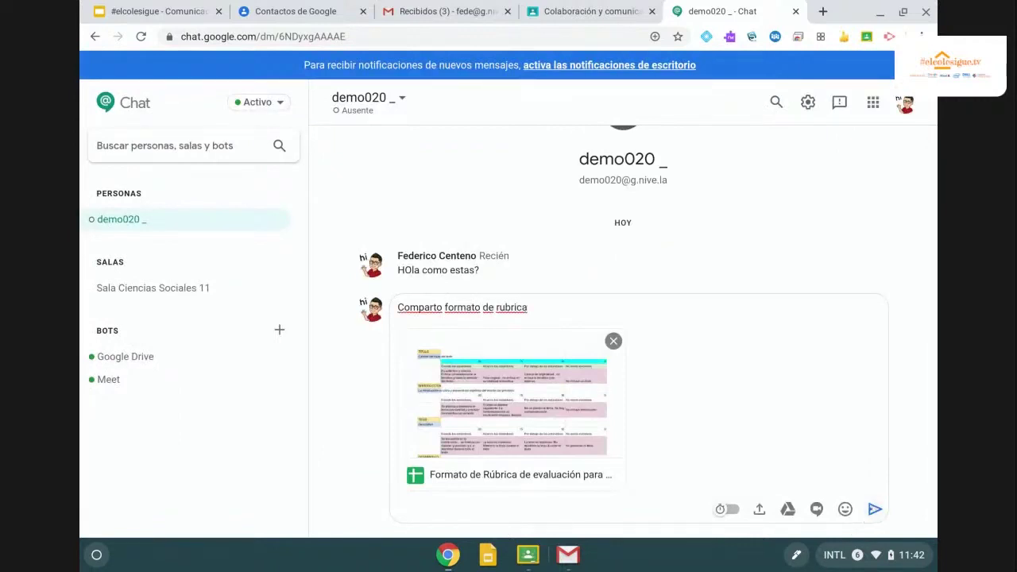
pyautogui.press('Return')
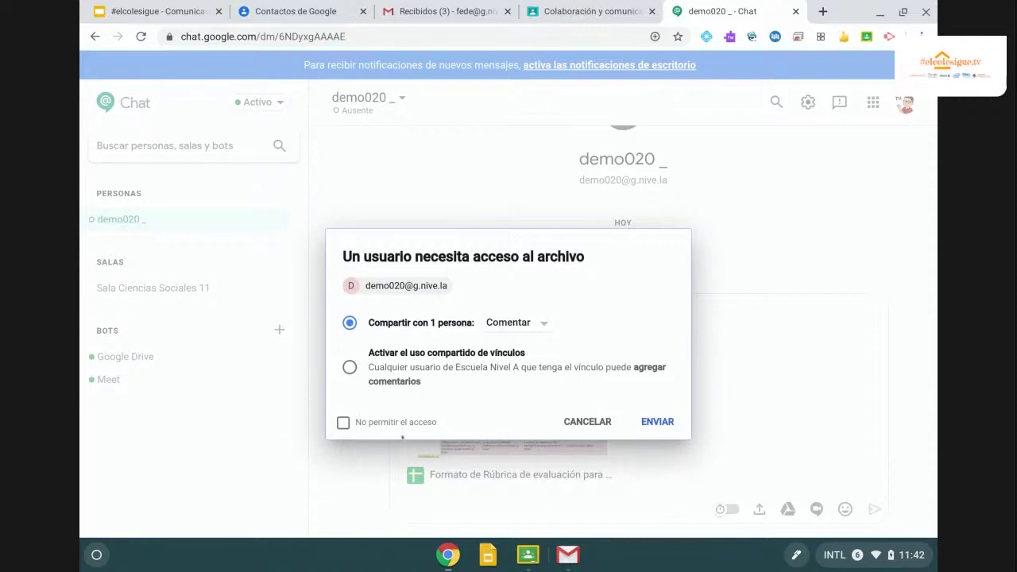
pyautogui.click(543, 325)
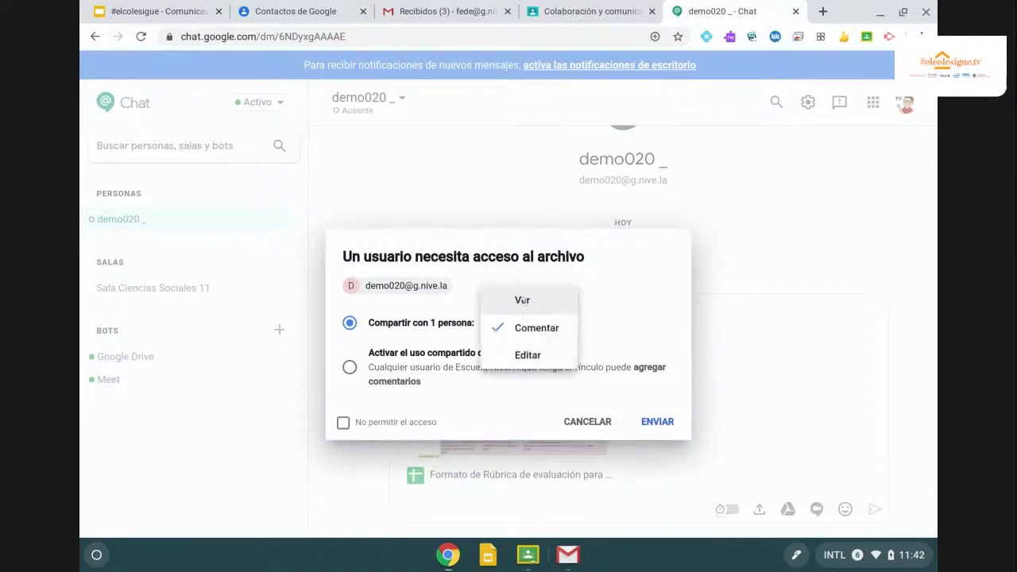
pyautogui.click(522, 300)
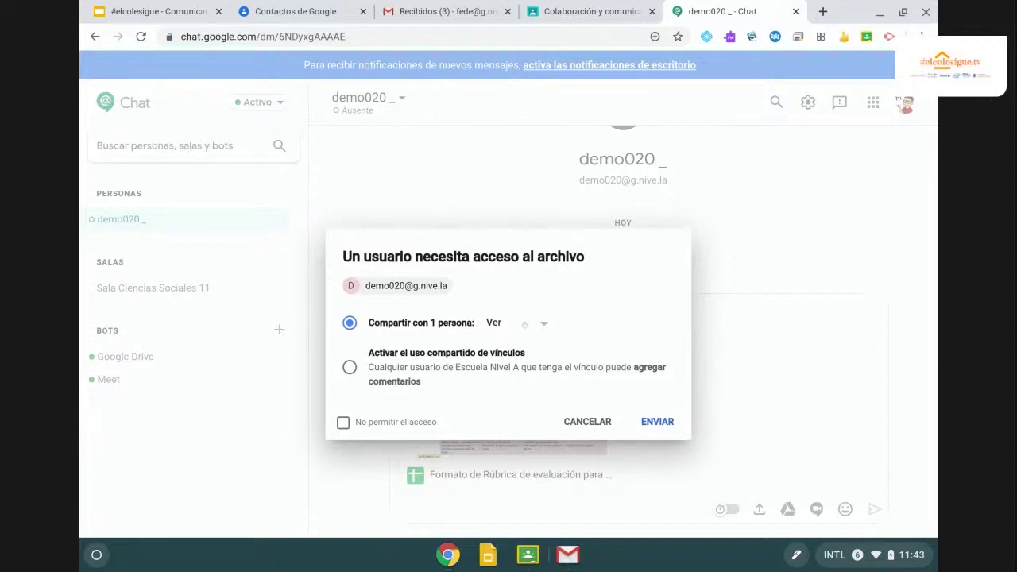
pyautogui.click(656, 419)
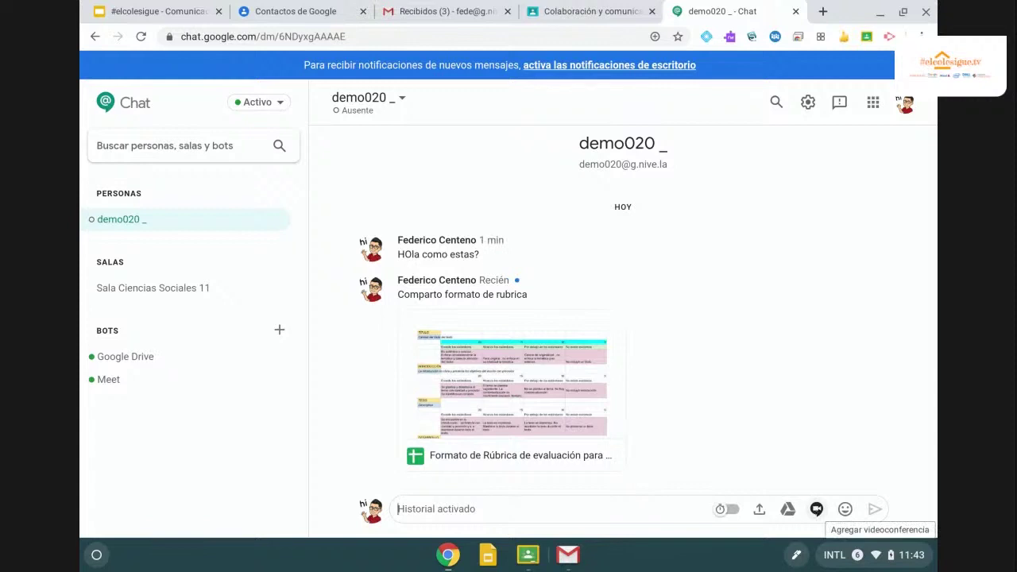
# Send 'Nos vemos acá' with a Google Meet video meeting card attached.
pyautogui.click(816, 509)
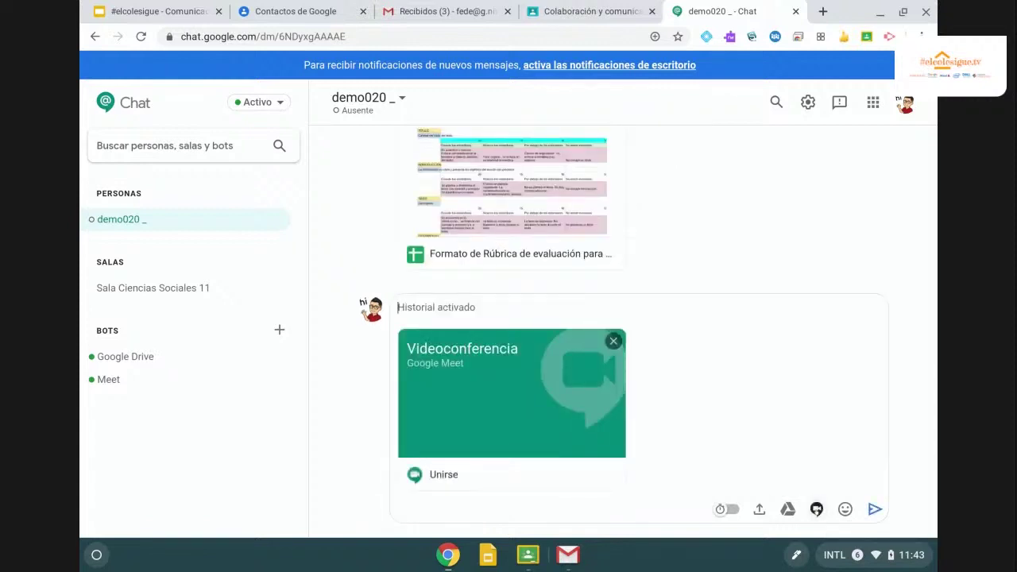
pyautogui.write('Nos vemos acá')
pyautogui.press('Return')
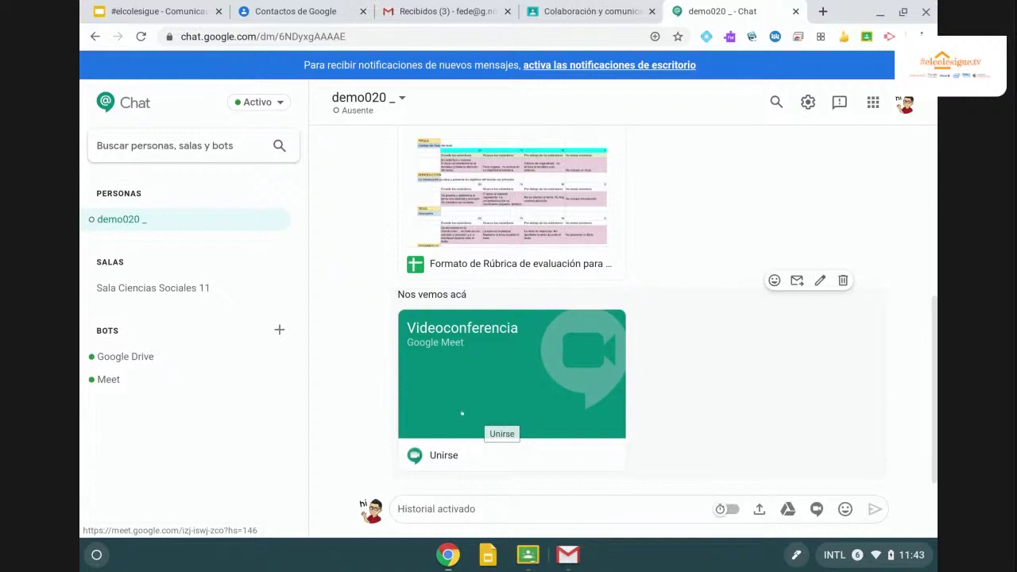
pyautogui.click(170, 146)
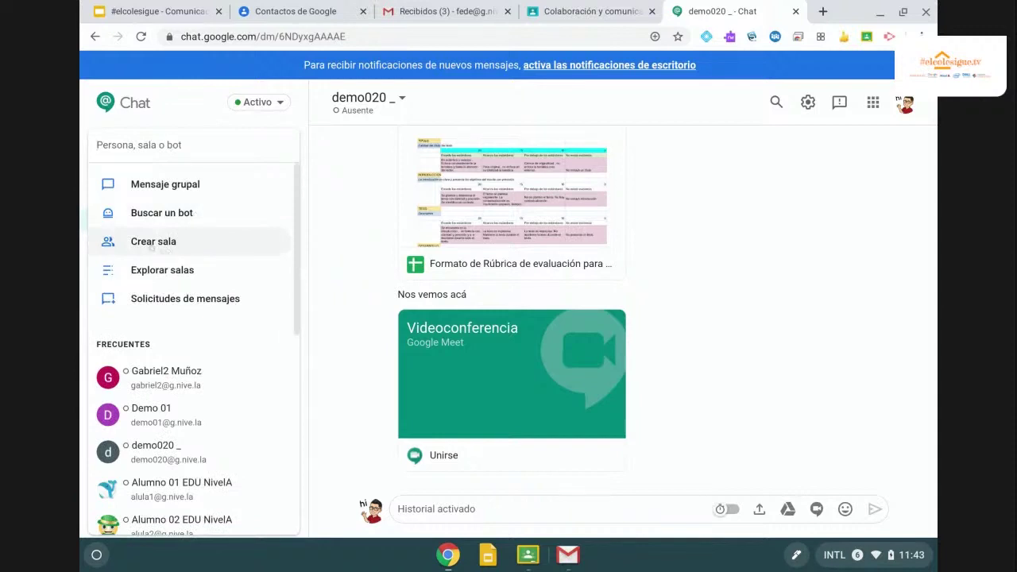
# Create a new Chat room named 'Proyecto grado'.
pyautogui.click(163, 270)
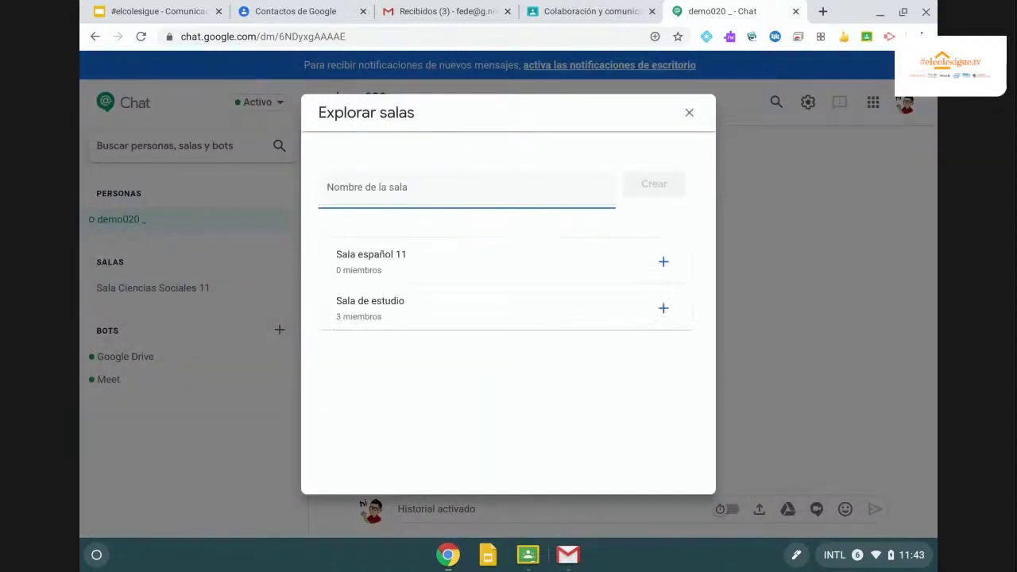
pyautogui.write('Proyevt')
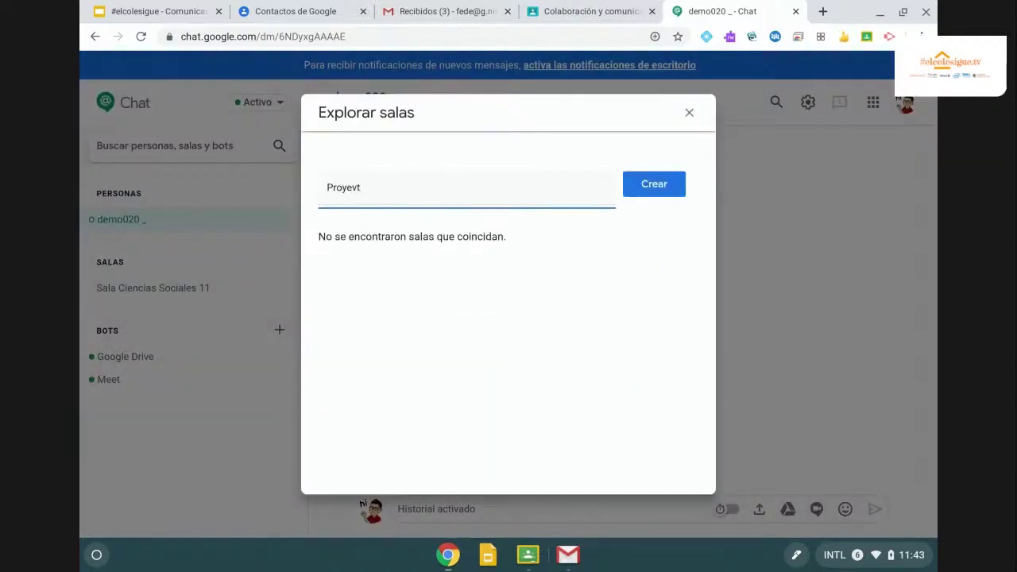
pyautogui.press('BackSpace')
pyautogui.press('BackSpace')
pyautogui.write('cto grado')
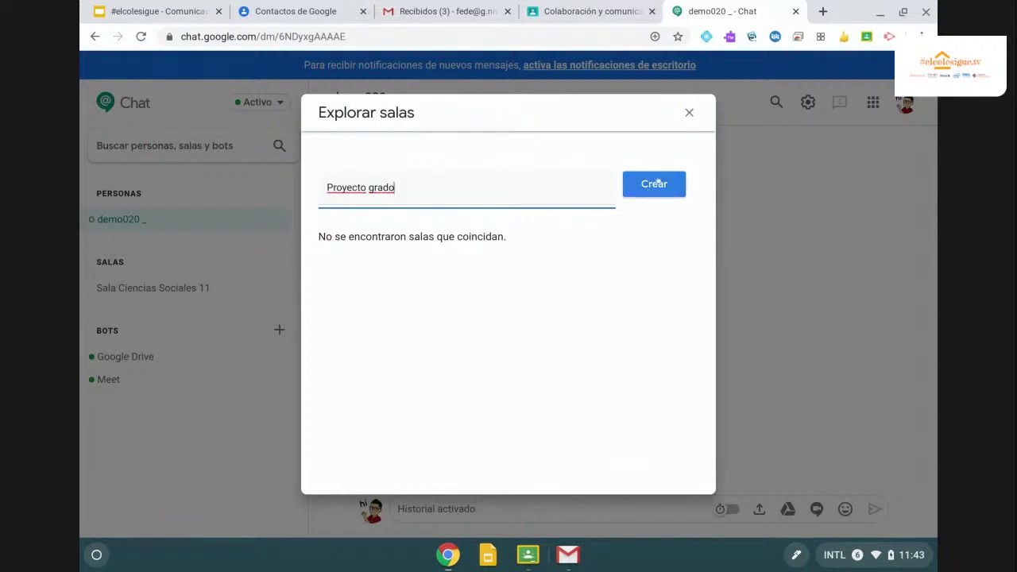
pyautogui.click(657, 184)
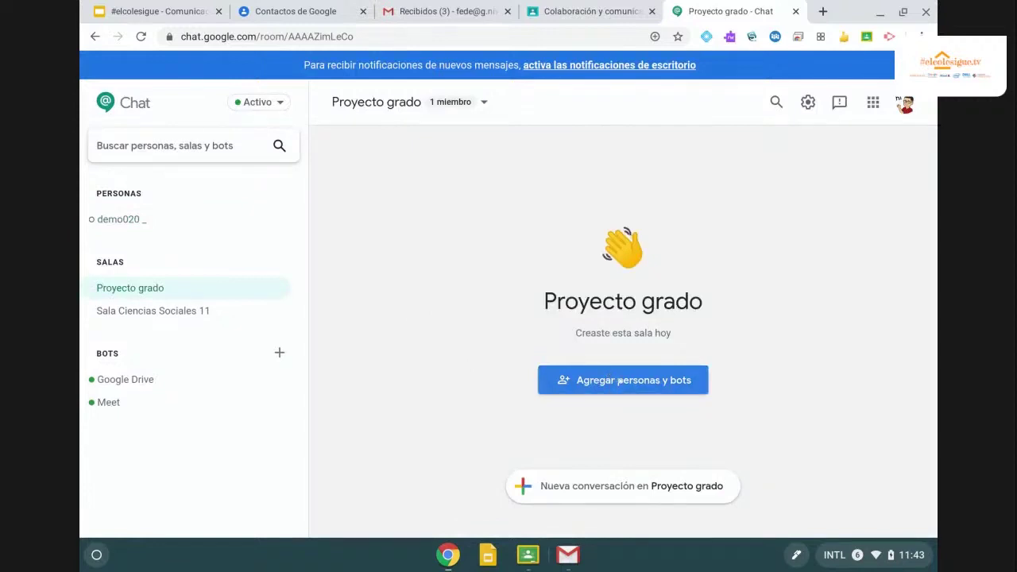
# Invite a demo account and two students to the room.
pyautogui.click(618, 381)
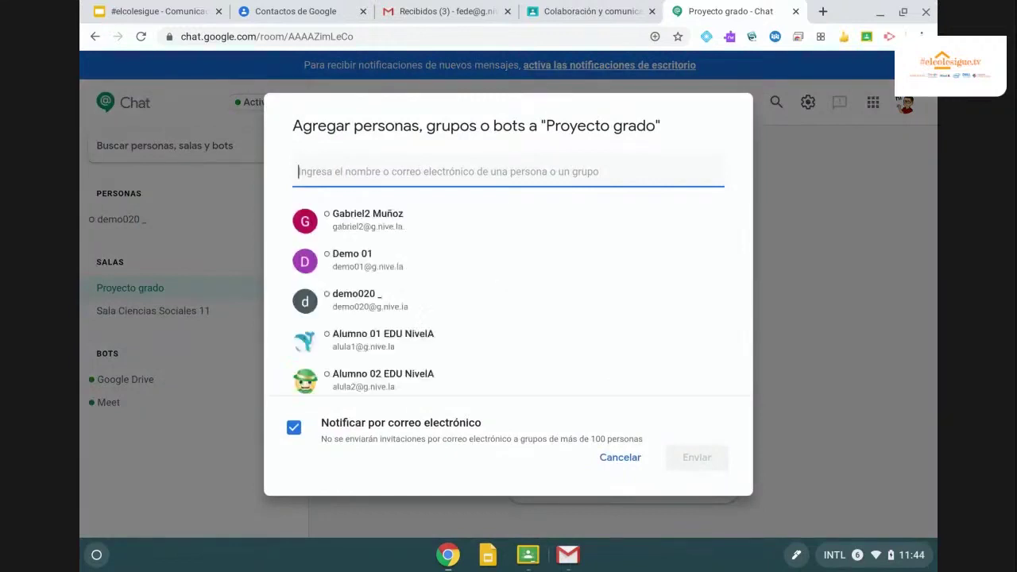
pyautogui.write('demo')
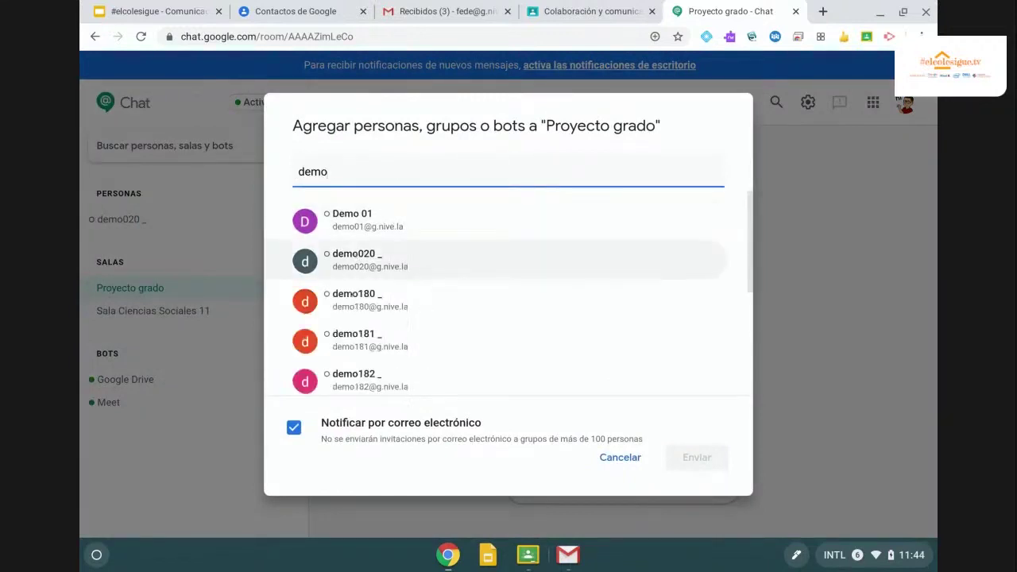
pyautogui.click(351, 342)
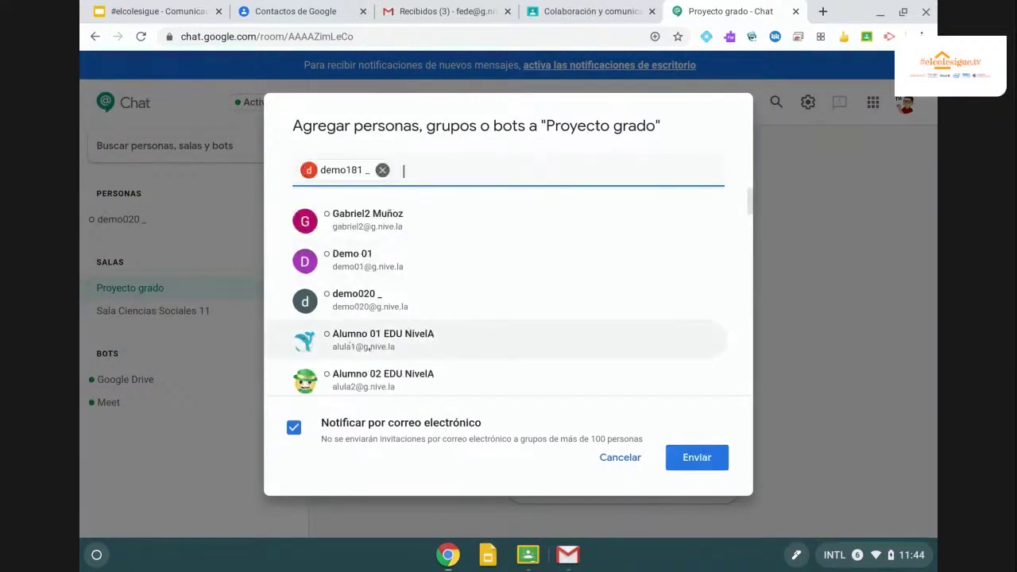
pyautogui.scroll(-1, 350, 342)
pyautogui.click(363, 288)
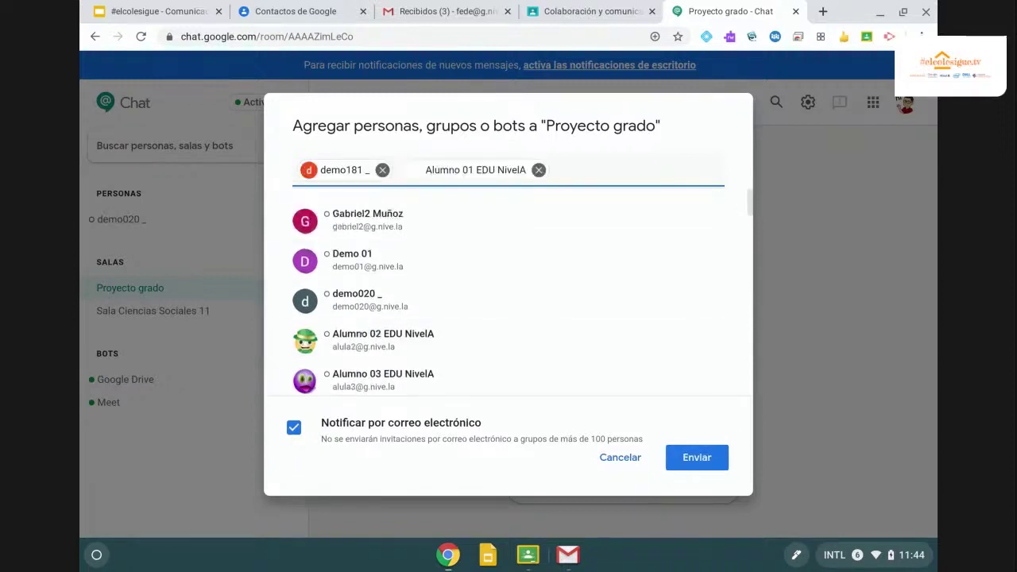
pyautogui.click(351, 375)
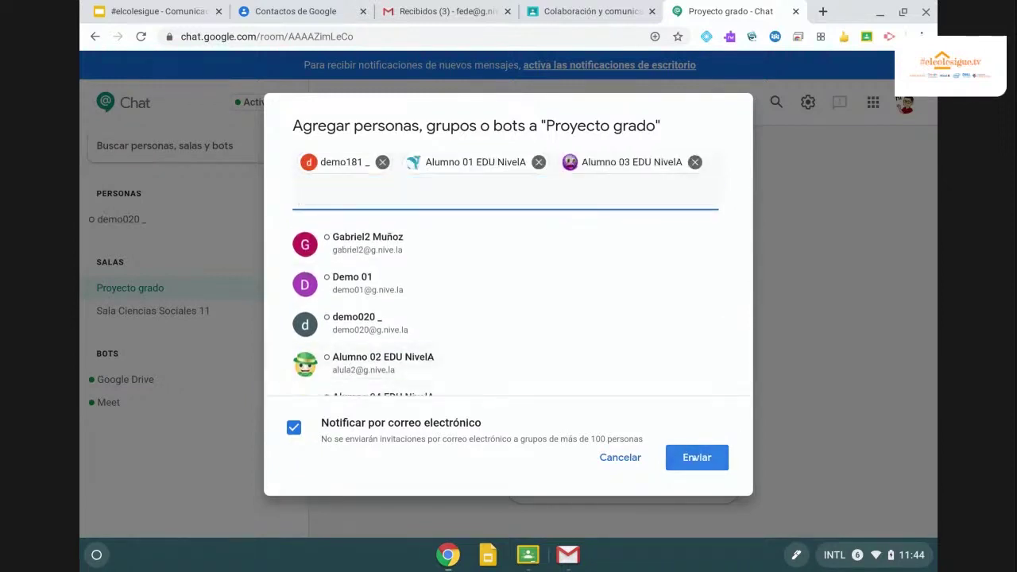
pyautogui.click(696, 458)
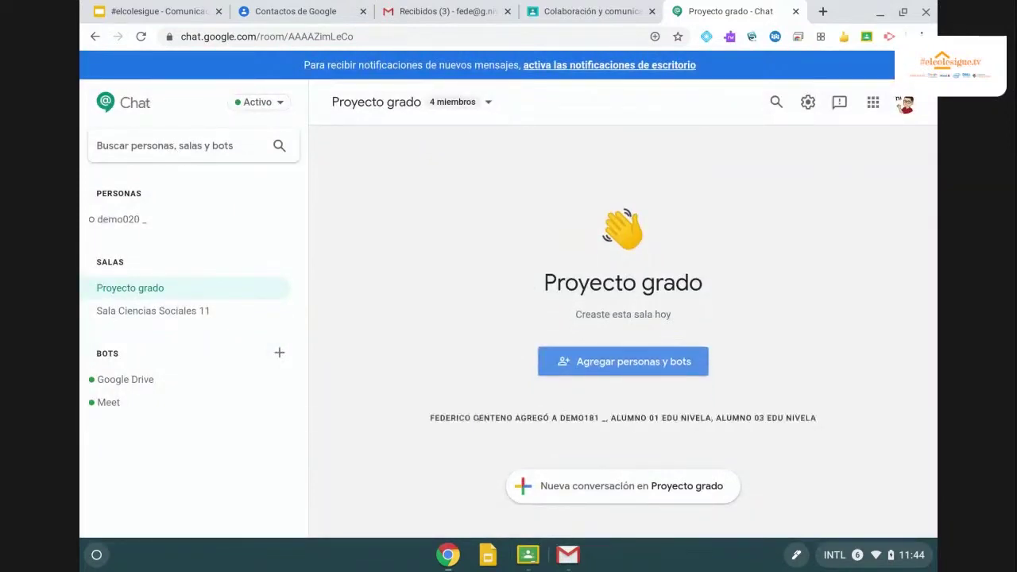
# Post a new thread 'Vamos a reunirnos para prorgraaproyecto' in the room.
pyautogui.moveTo(477, 418)
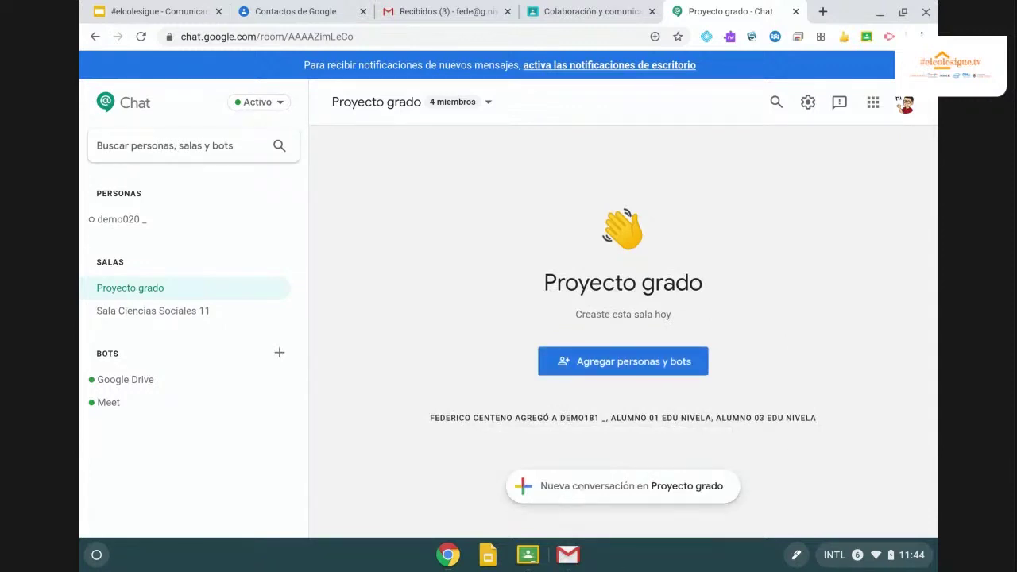
pyautogui.click(582, 487)
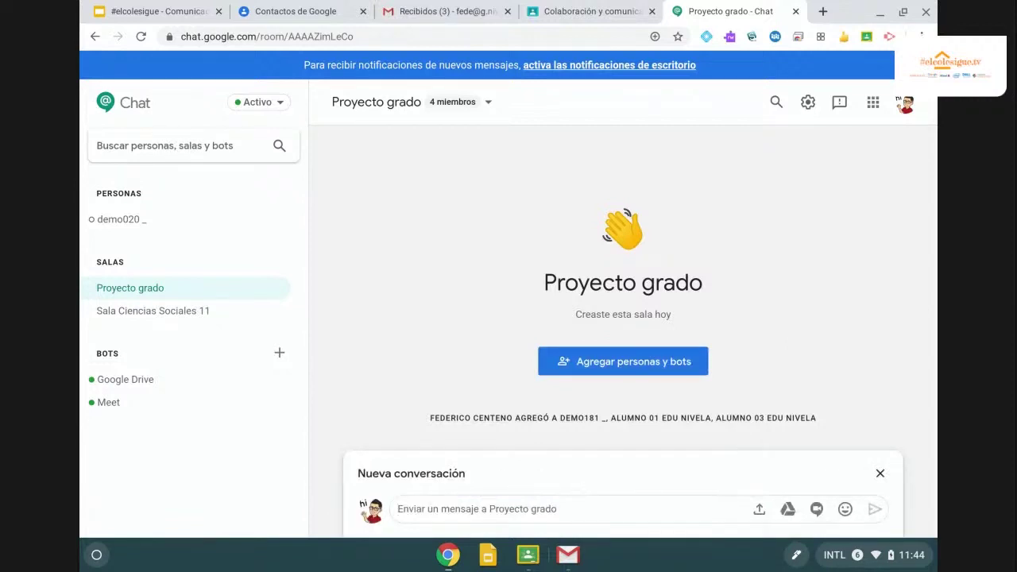
pyautogui.write('V')
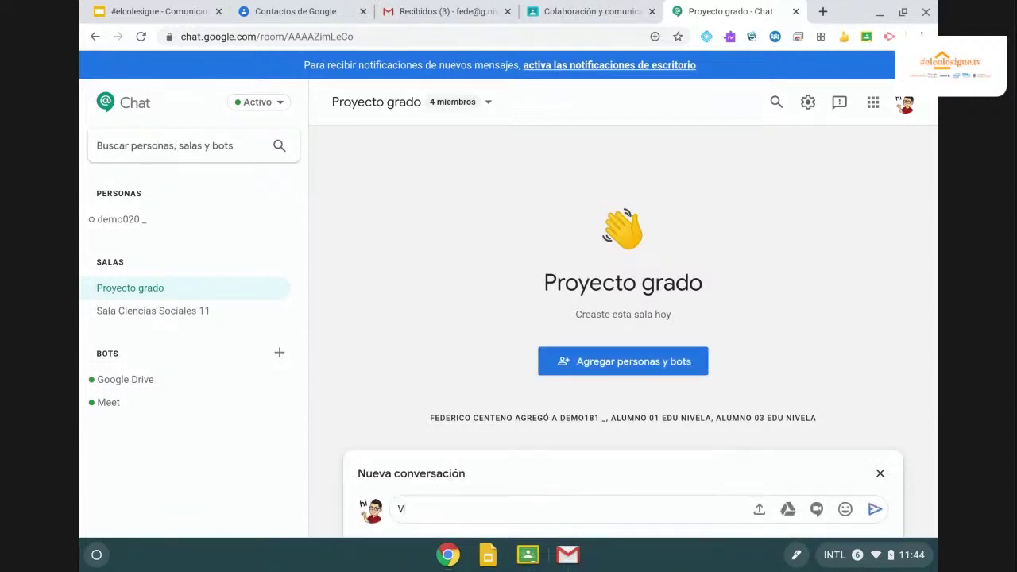
pyautogui.write('amos a renirnos')
pyautogui.press('BackSpace')
pyautogui.press('BackSpace')
pyautogui.press('BackSpace')
pyautogui.press('BackSpace')
pyautogui.press('BackSpace')
pyautogui.press('BackSpace')
pyautogui.write('unirnos ')
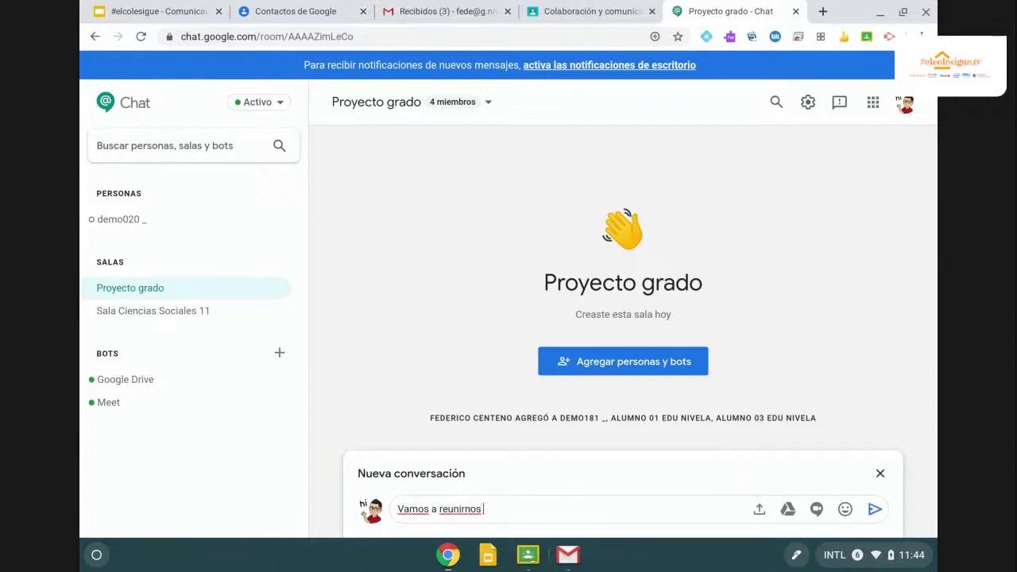
pyautogui.write('para prorgraaproyecto')
pyautogui.press('Return')
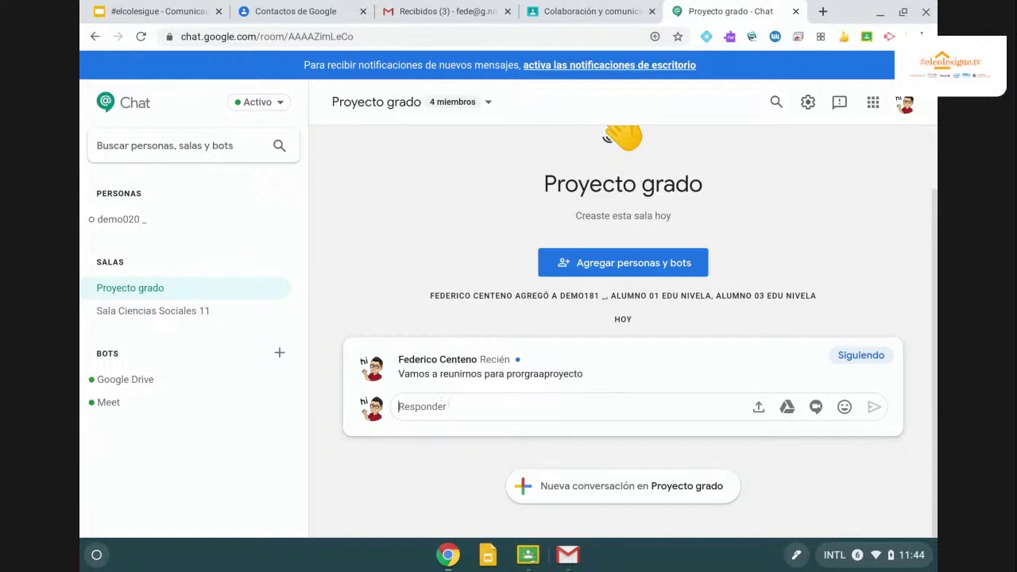
# Post a second thread 'Recursos de investigación interesantes'.
pyautogui.click(594, 492)
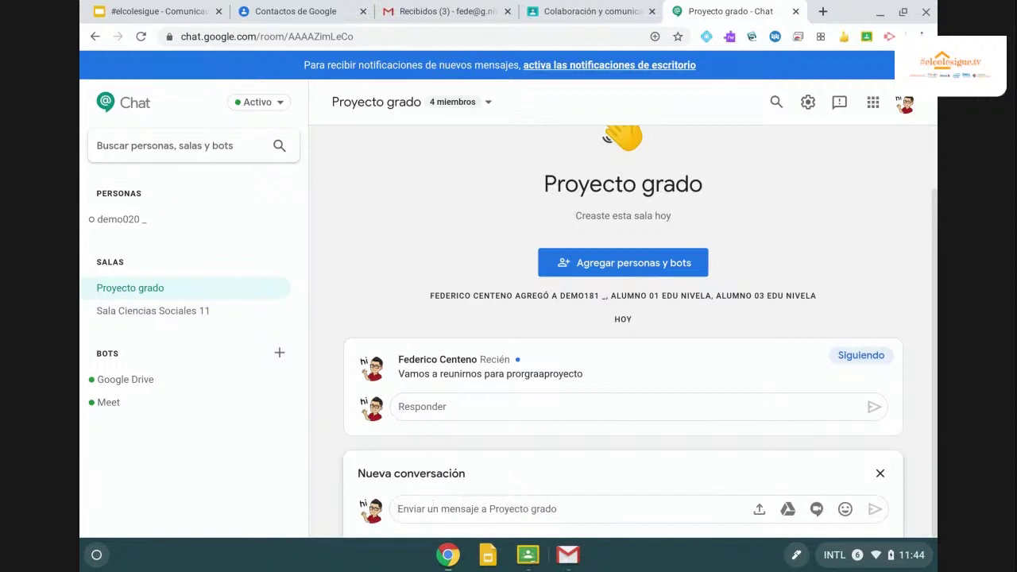
pyautogui.write('Recur')
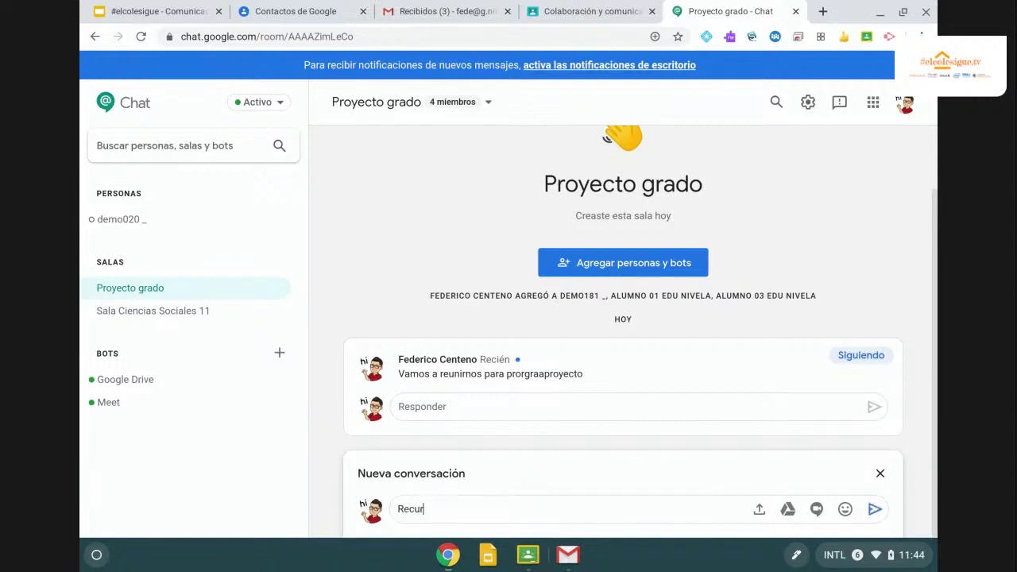
pyautogui.write('sos de investigación interesantes')
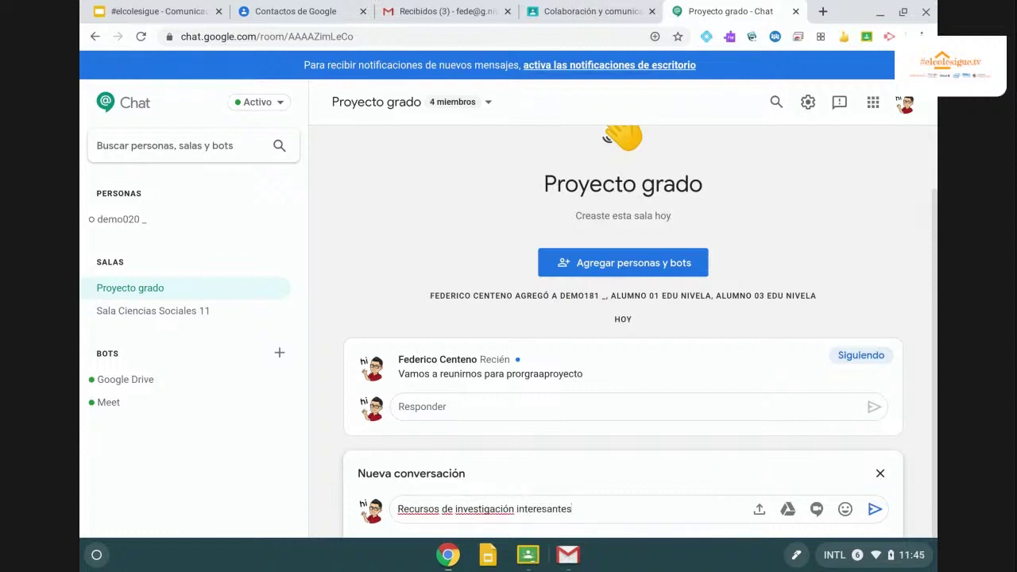
pyautogui.press('Return')
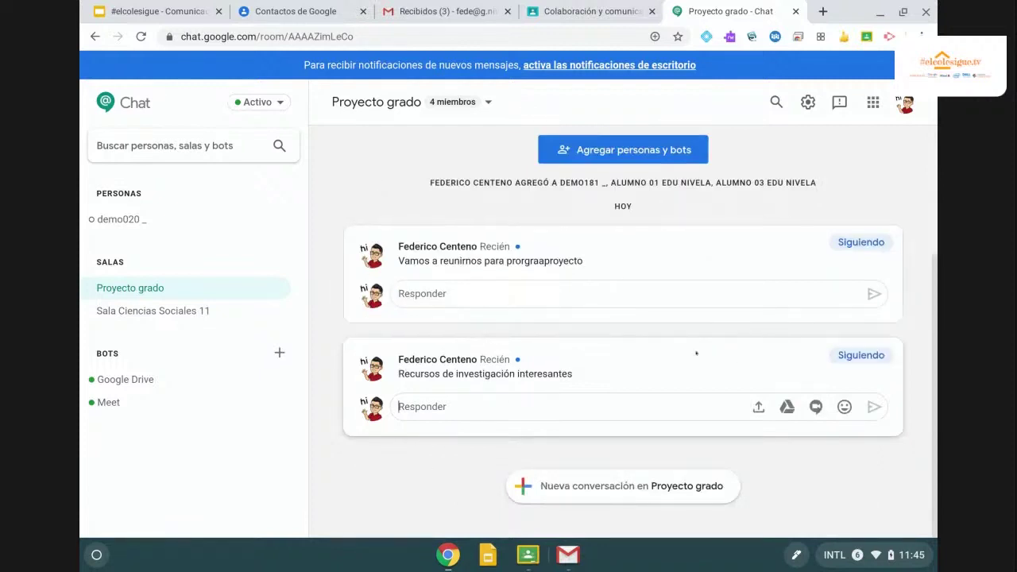
# Toggle following off and on for the second thread, then unfollow the first thread.
pyautogui.click(860, 358)
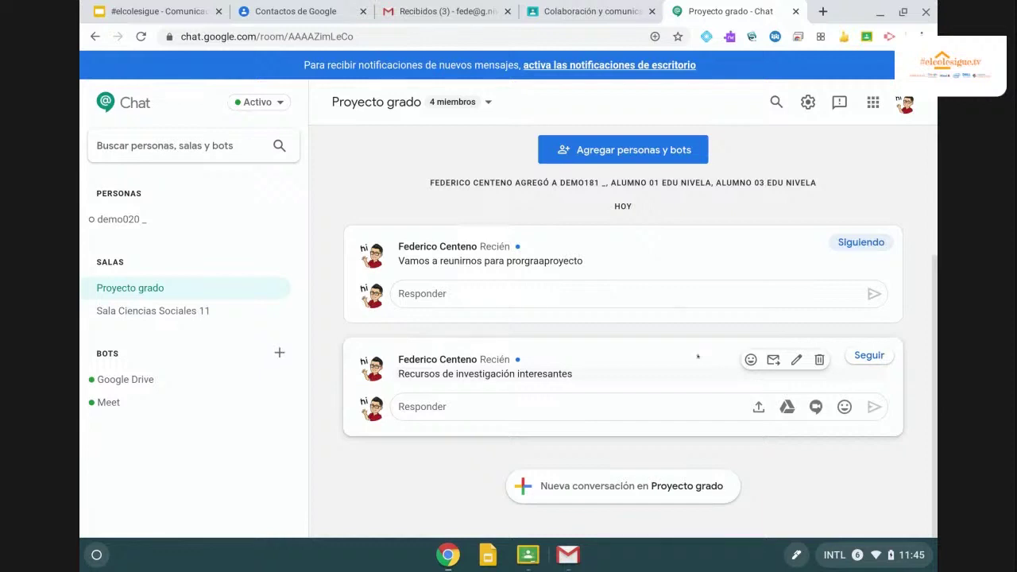
pyautogui.click(866, 355)
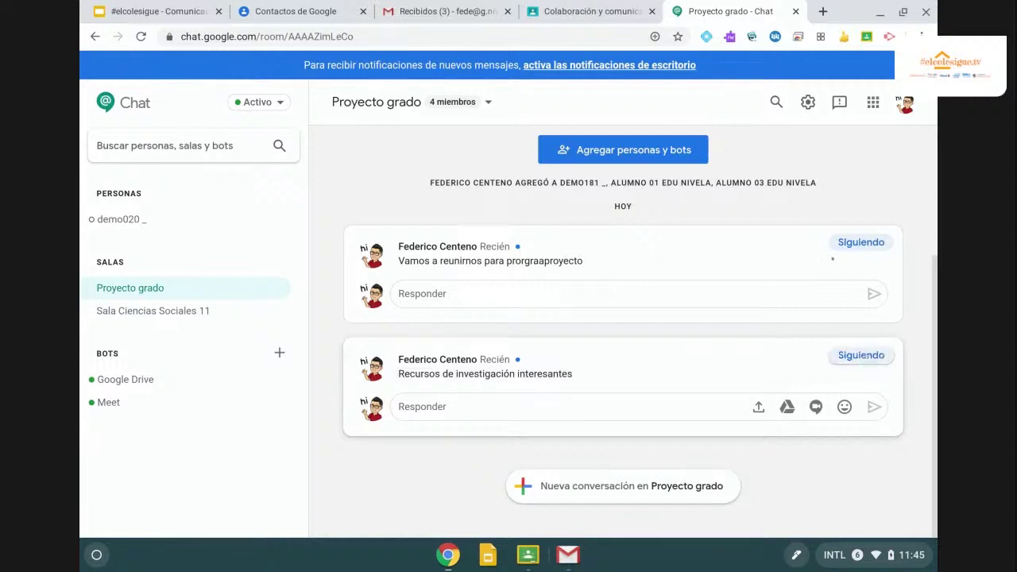
pyautogui.moveTo(827, 251)
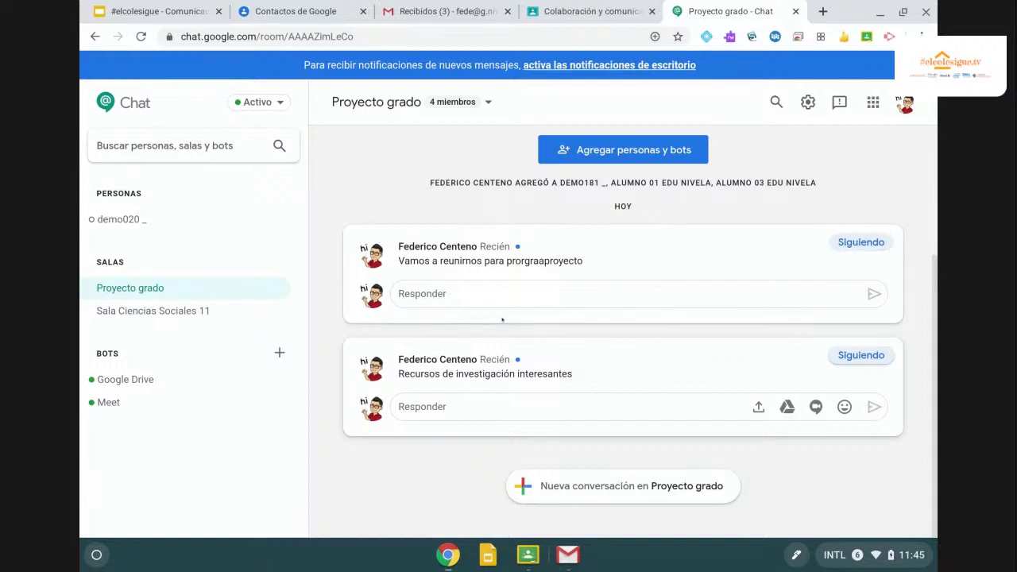
pyautogui.click(461, 292)
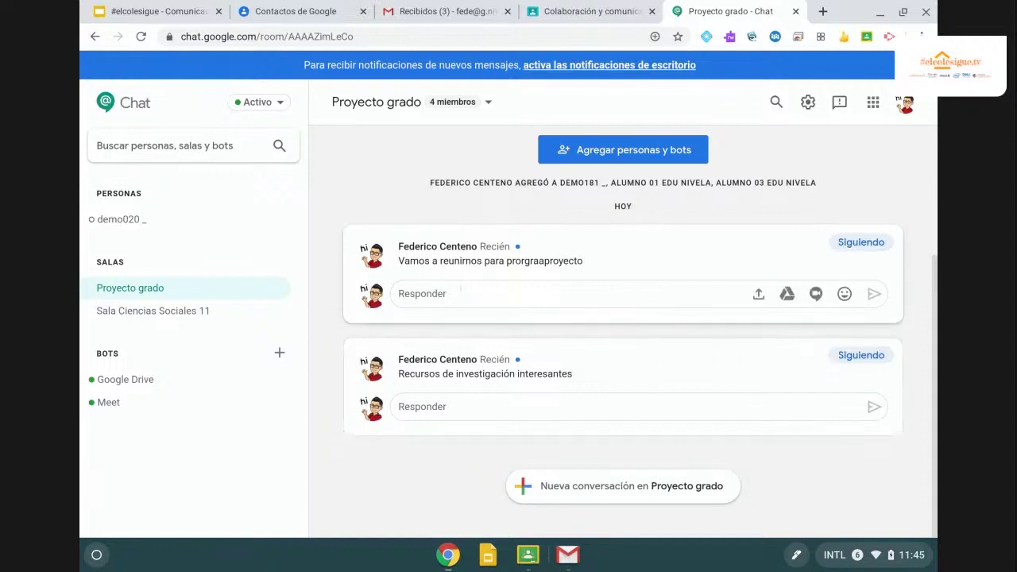
pyautogui.click(874, 237)
pyautogui.moveTo(606, 374)
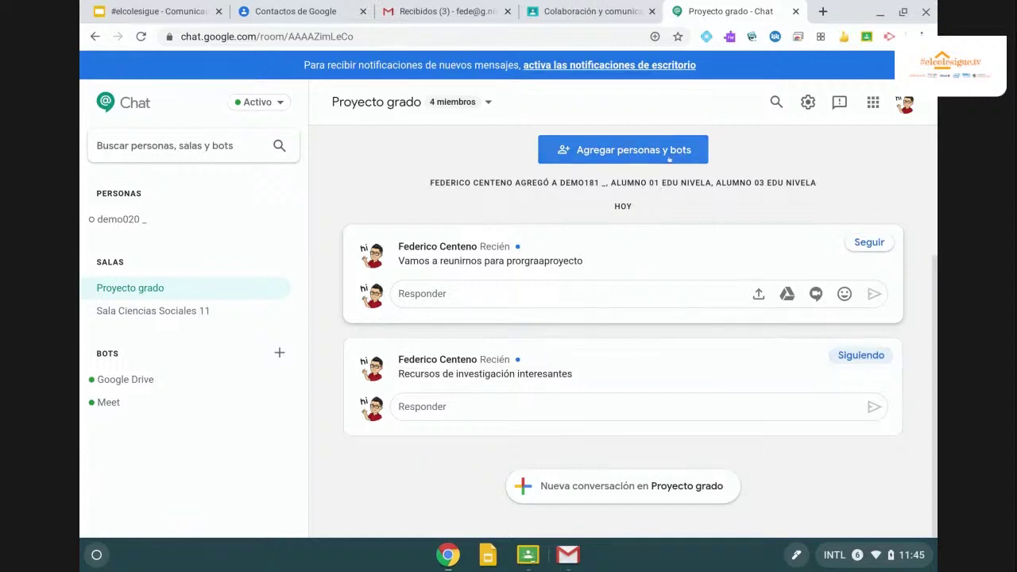
pyautogui.scroll(2, 674, 152)
pyautogui.scroll(3, 673, 153)
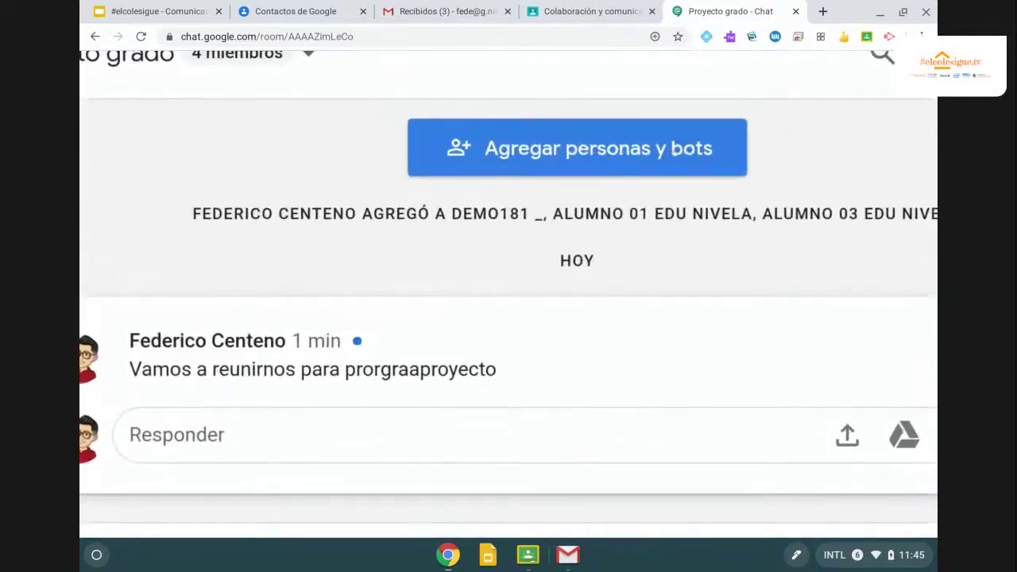
pyautogui.scroll(-5, 674, 152)
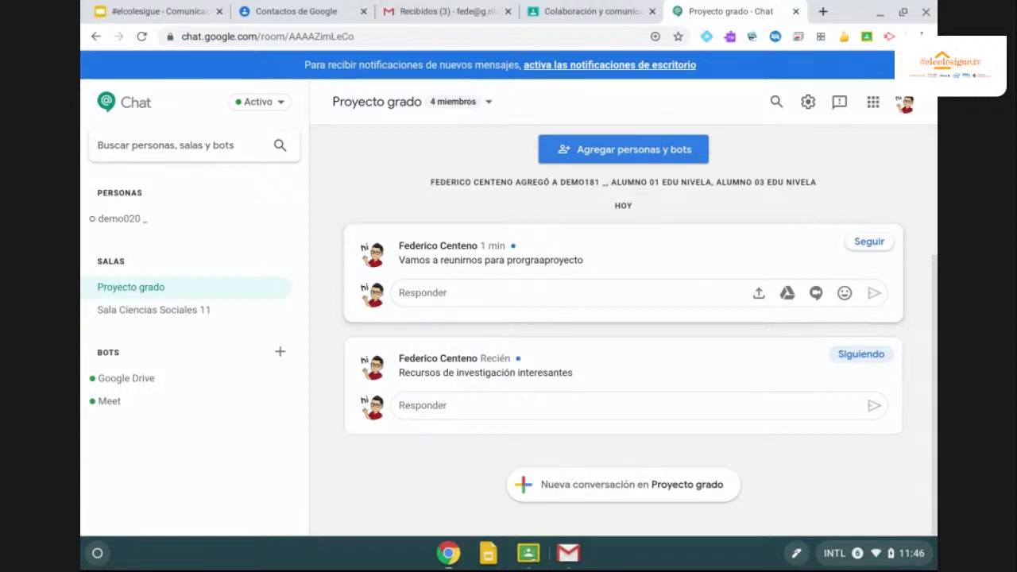
# Add the Meet bot to the Proyecto grado room, bringing it to 5 members.
pyautogui.click(619, 151)
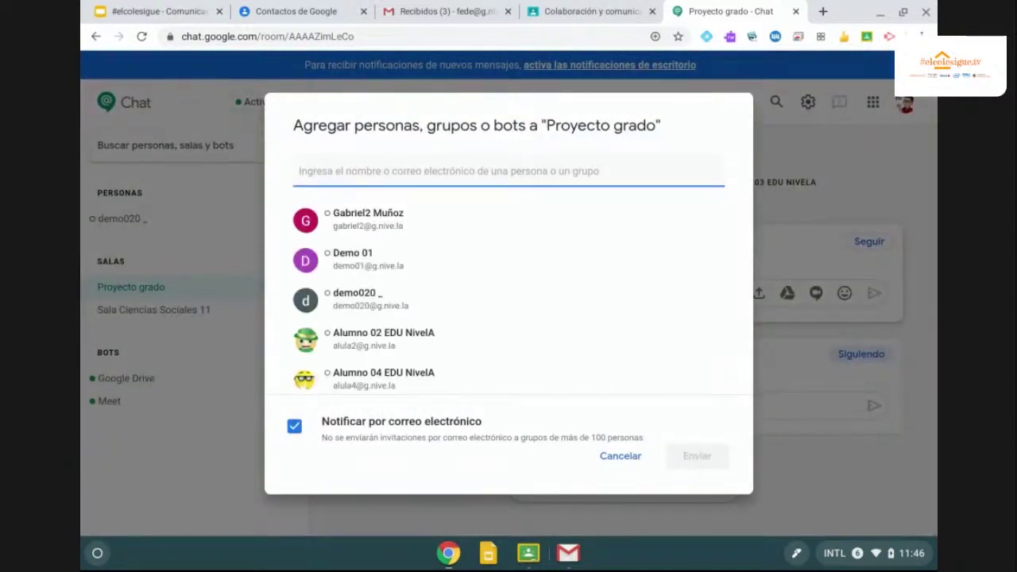
pyautogui.write('meet')
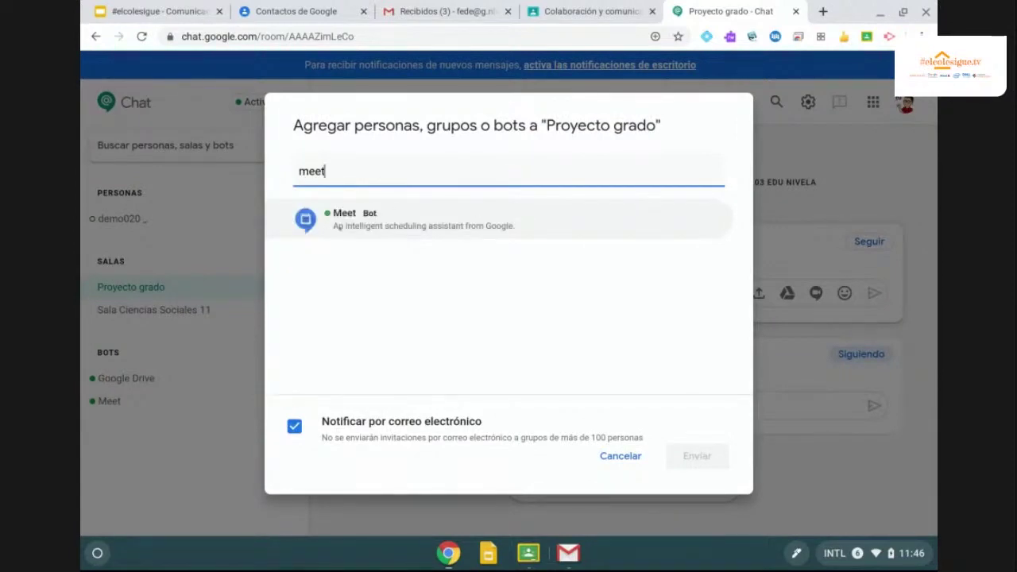
pyautogui.click(351, 220)
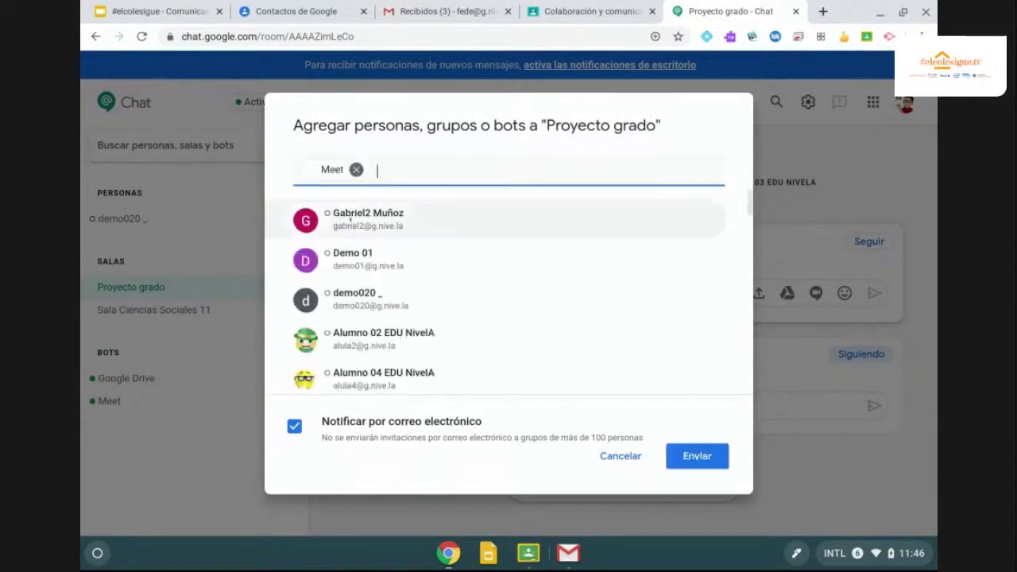
pyautogui.click(700, 458)
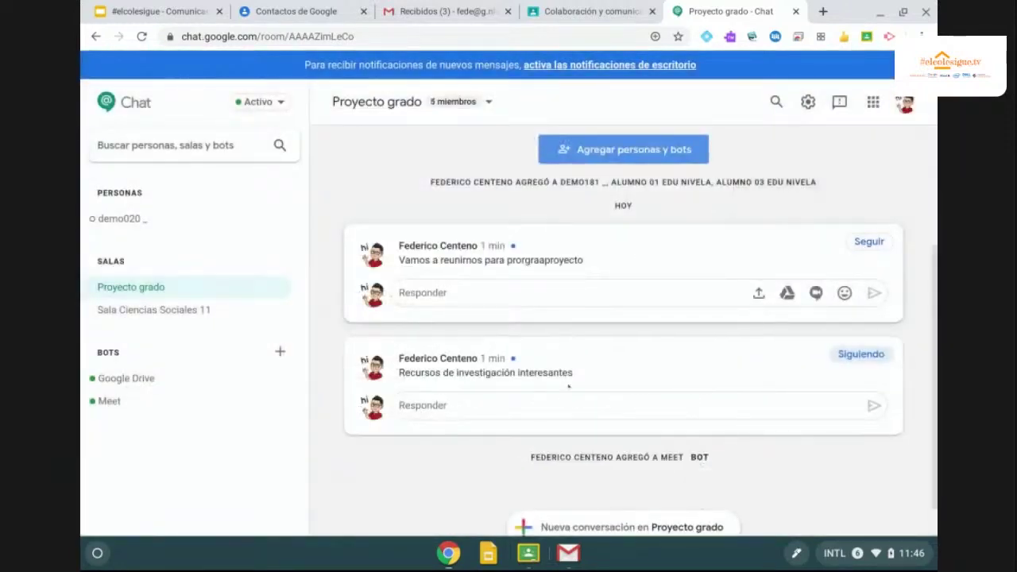
# Show the Meet bot's new message and start a reply to it.
pyautogui.scroll(-1, 603, 356)
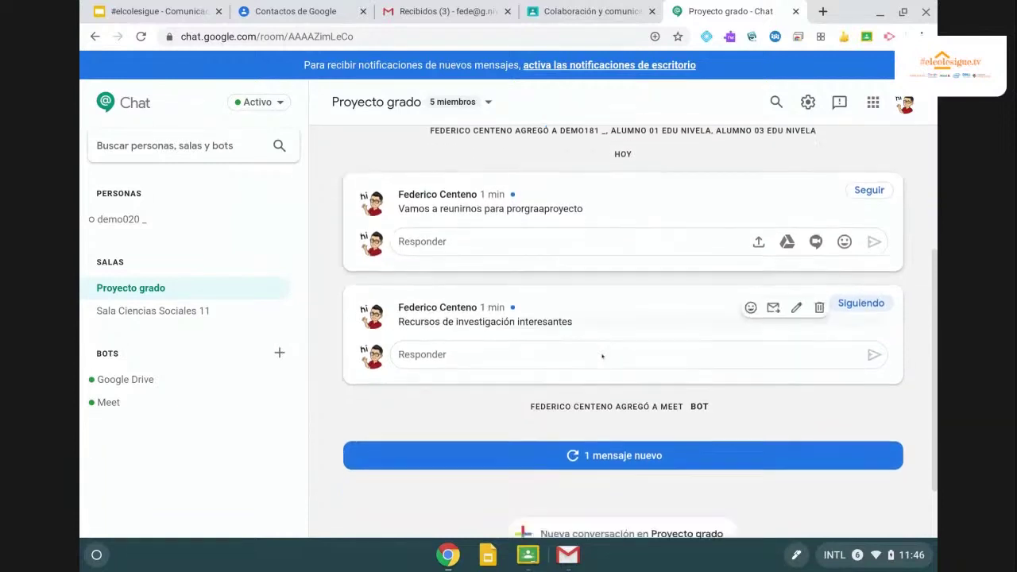
pyautogui.scroll(-1, 602, 356)
pyautogui.click(585, 407)
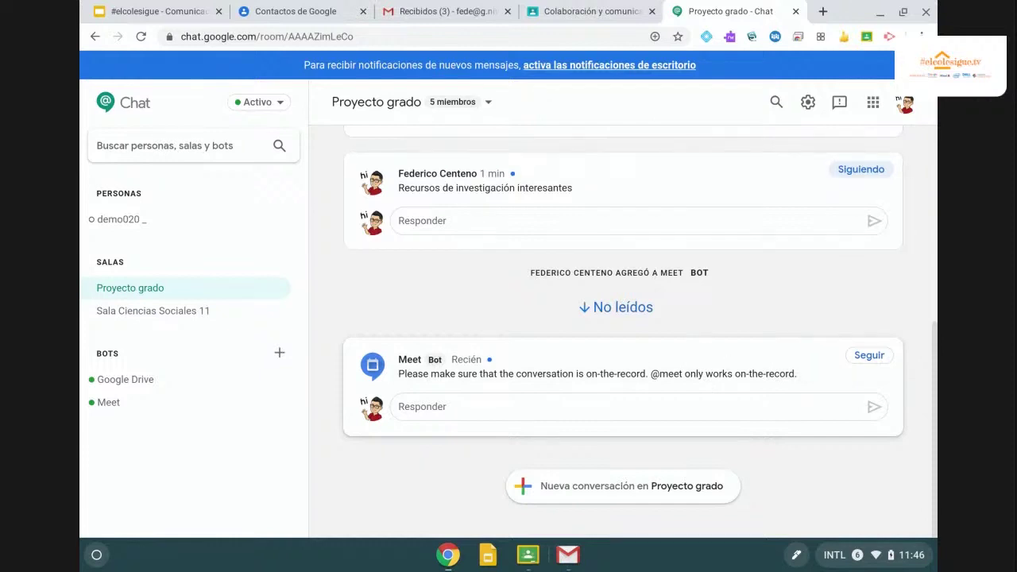
pyautogui.click(725, 407)
pyautogui.click(662, 350)
pyautogui.write('@')
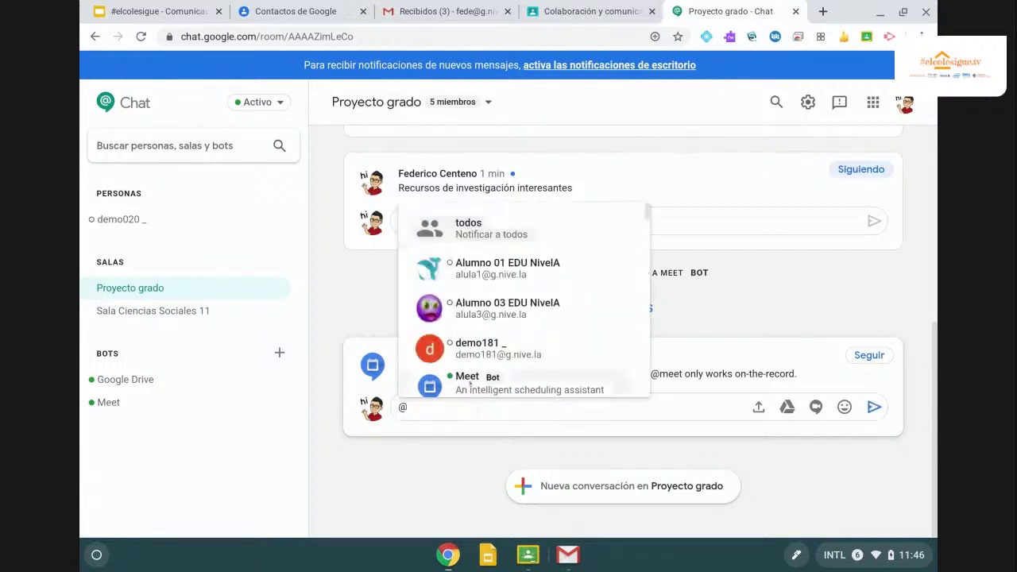
pyautogui.click(516, 386)
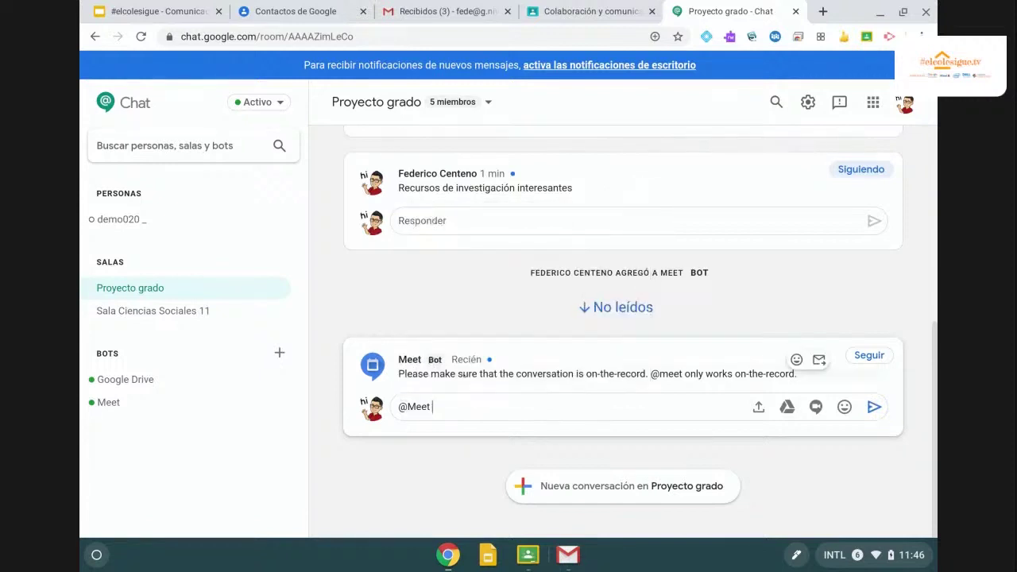
pyautogui.write('schedule ')
pyautogui.write('meetin')
pyautogui.press('BackSpace')
pyautogui.press('BackSpace')
pyautogui.write('tomotto')
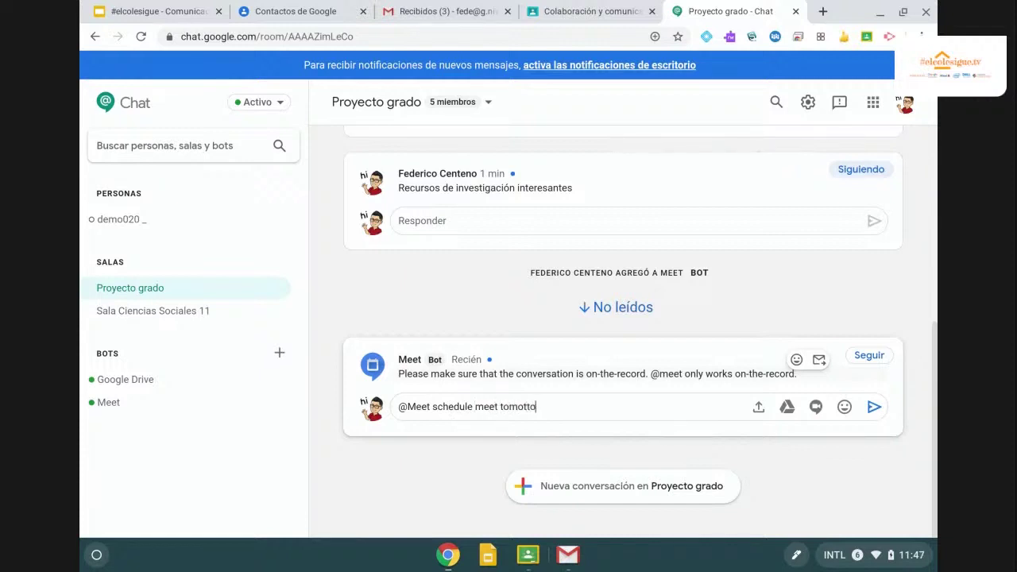
pyautogui.press('BackSpace')
pyautogui.press('BackSpace')
pyautogui.press('BackSpace')
pyautogui.write('rrow at 11am')
pyautogui.press('Return')
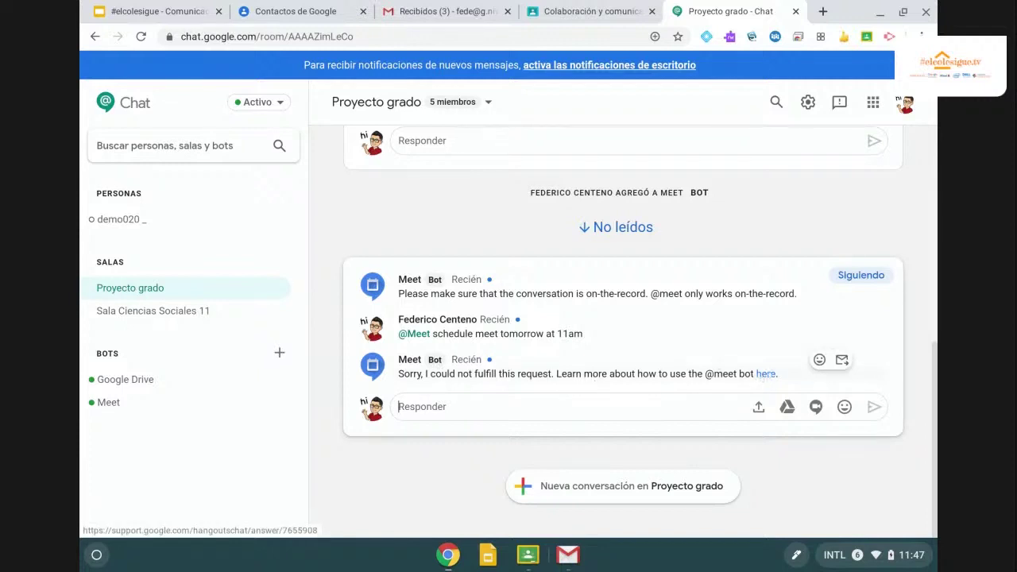
# Open the 'Cómo usar el bot de Meet' help article from the bot's reply and scroll through it.
pyautogui.click(765, 374)
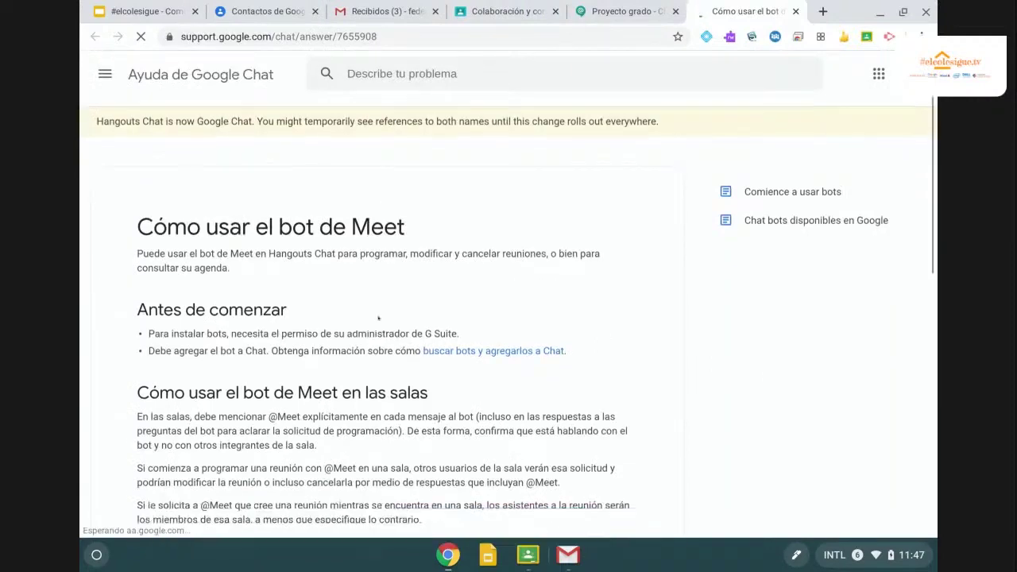
pyautogui.scroll(-3, 378, 317)
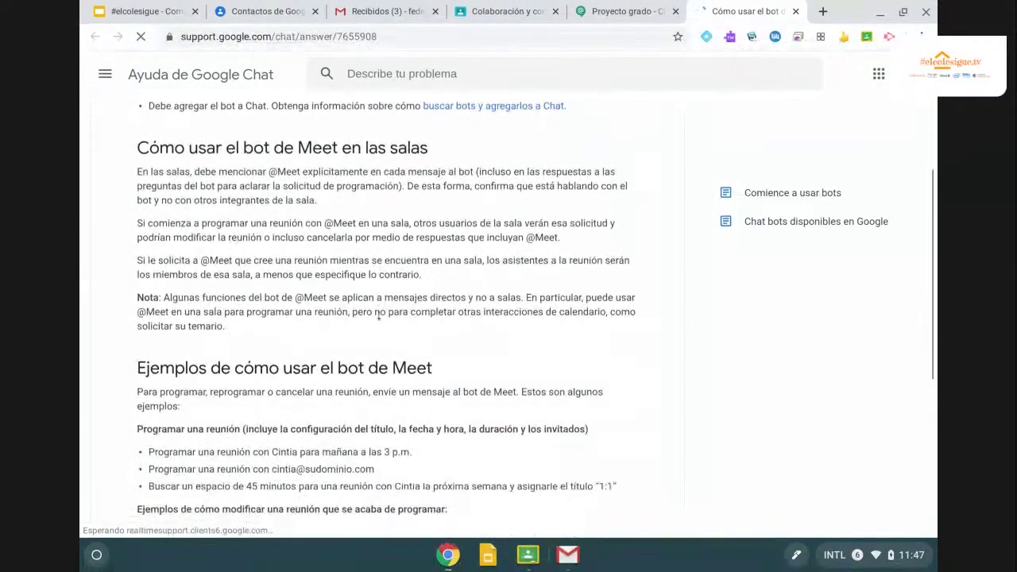
pyautogui.scroll(-3, 386, 318)
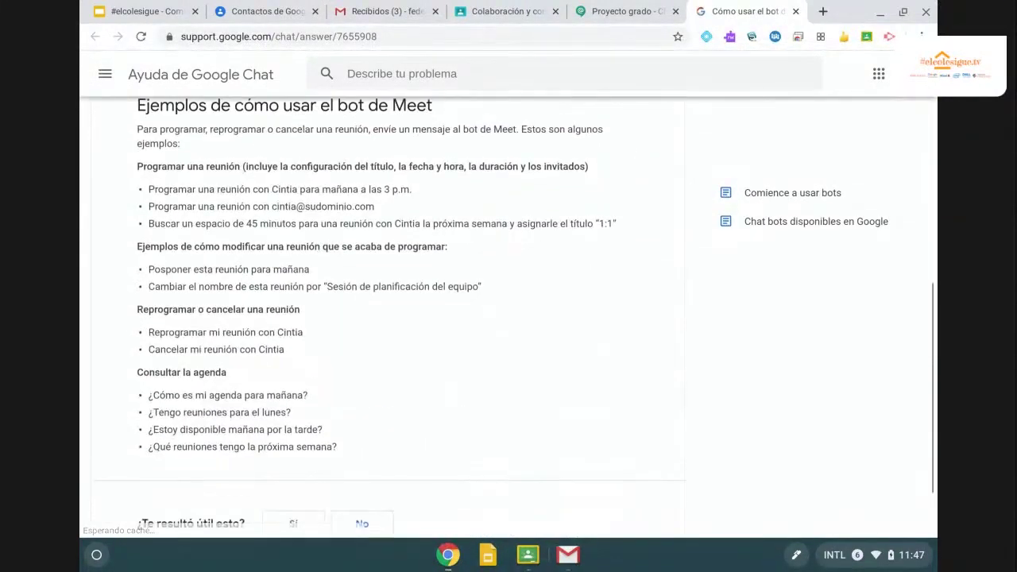
# Return to the Chat tab and open the direct conversation with the Meet bot.
pyautogui.click(596, 18)
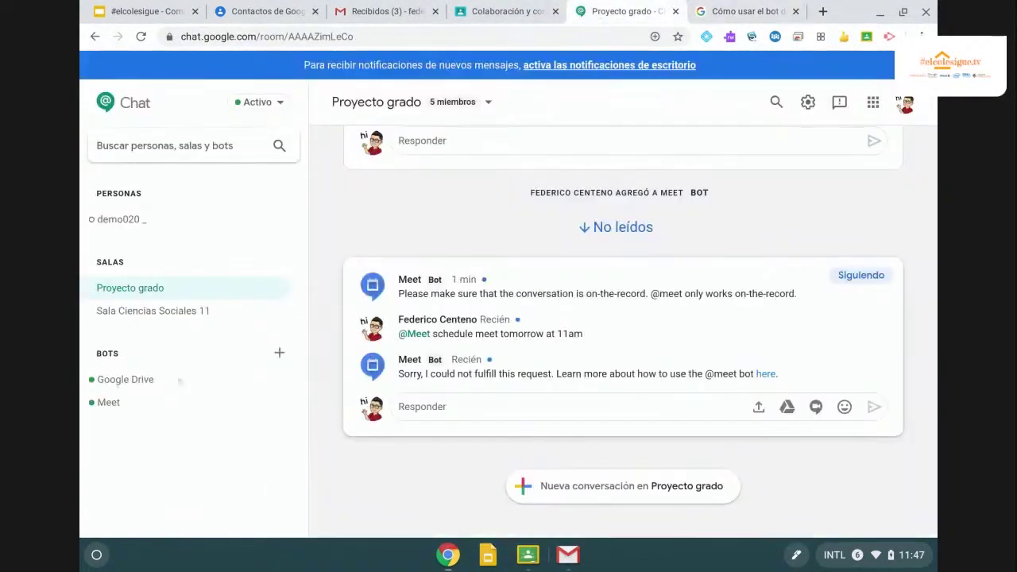
pyautogui.click(108, 402)
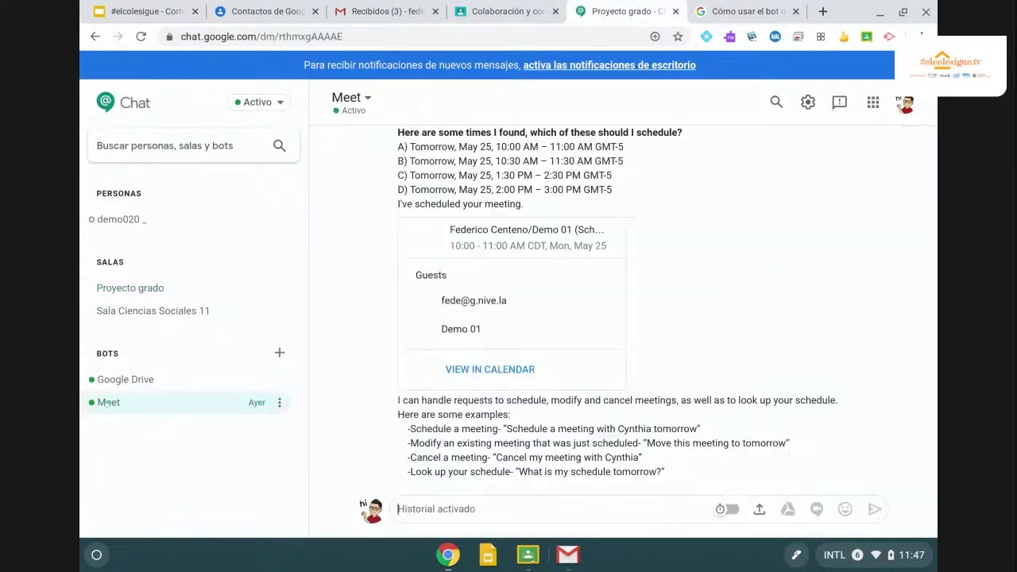
pyautogui.scroll(3, 508, 361)
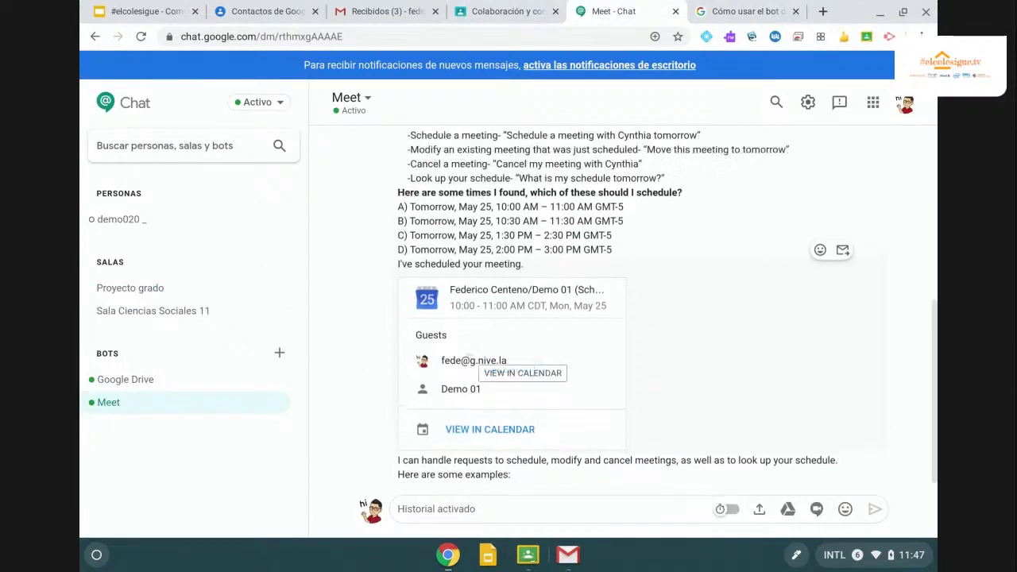
pyautogui.scroll(-1, 508, 362)
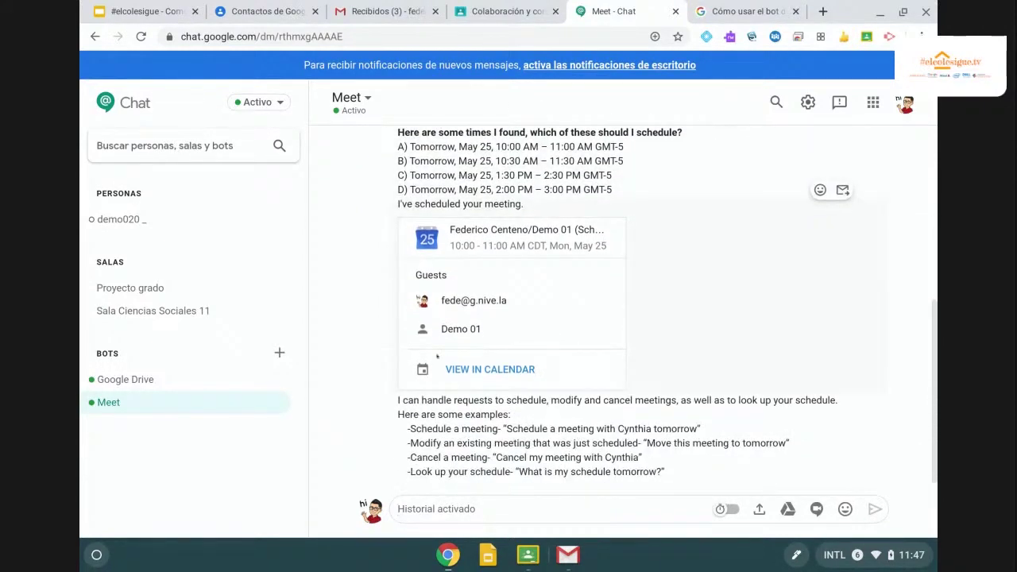
# Send the Meet bot 'Schedule a meeting with demo01 tomorow' and review its reply.
pyautogui.write('Sch')
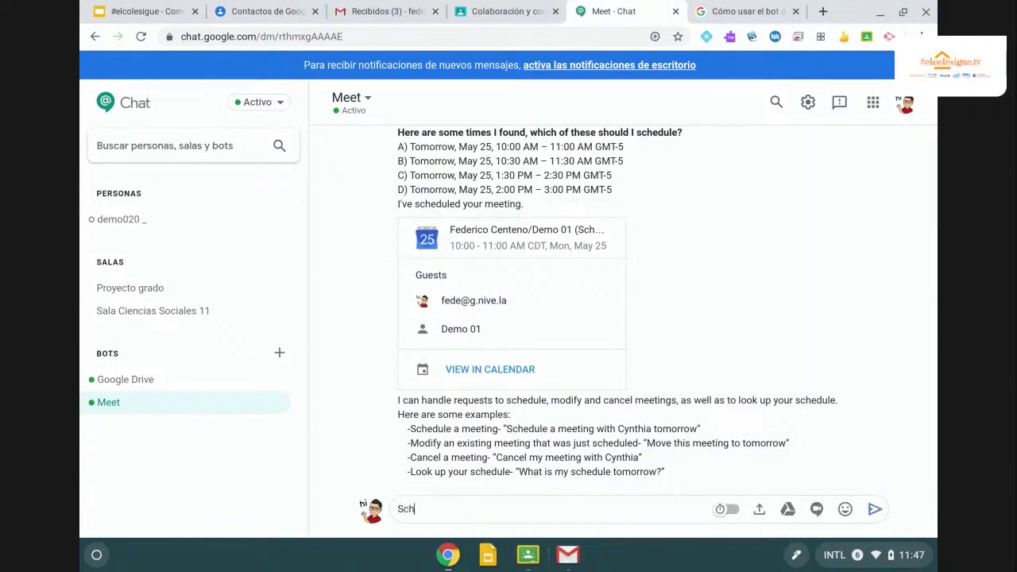
pyautogui.write('edule a meeting with ')
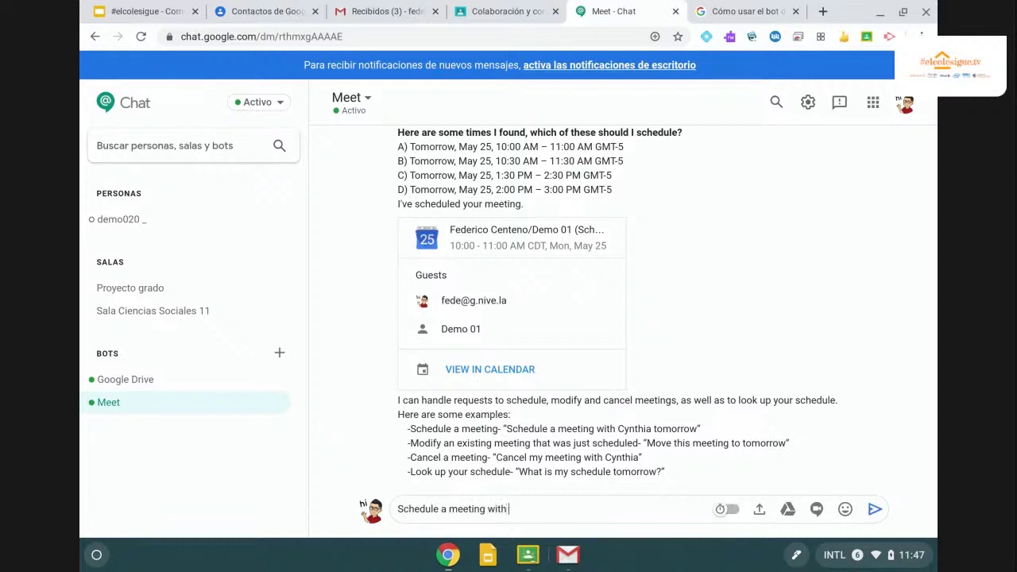
pyautogui.write('demo01 tomorow')
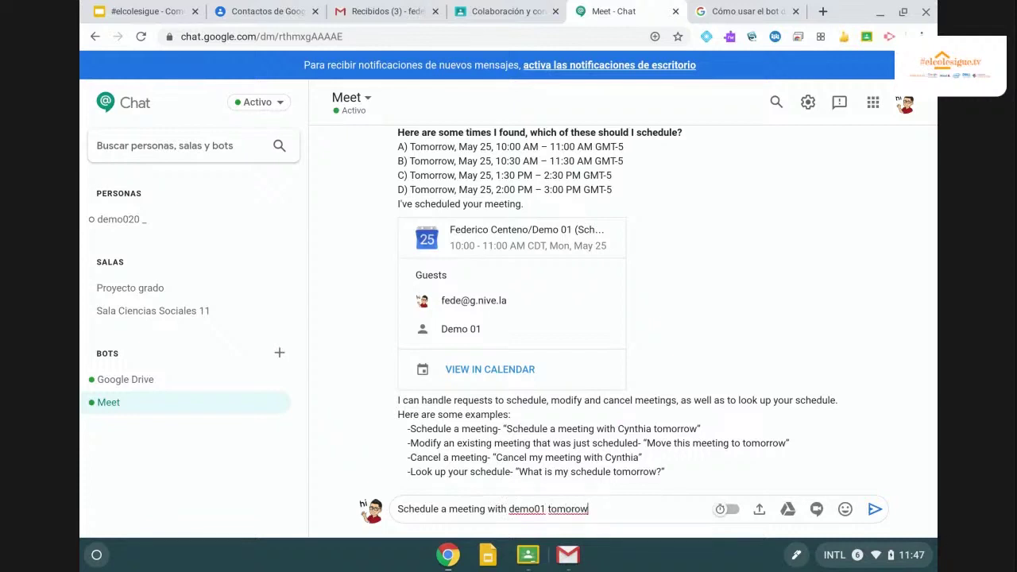
pyautogui.press('Return')
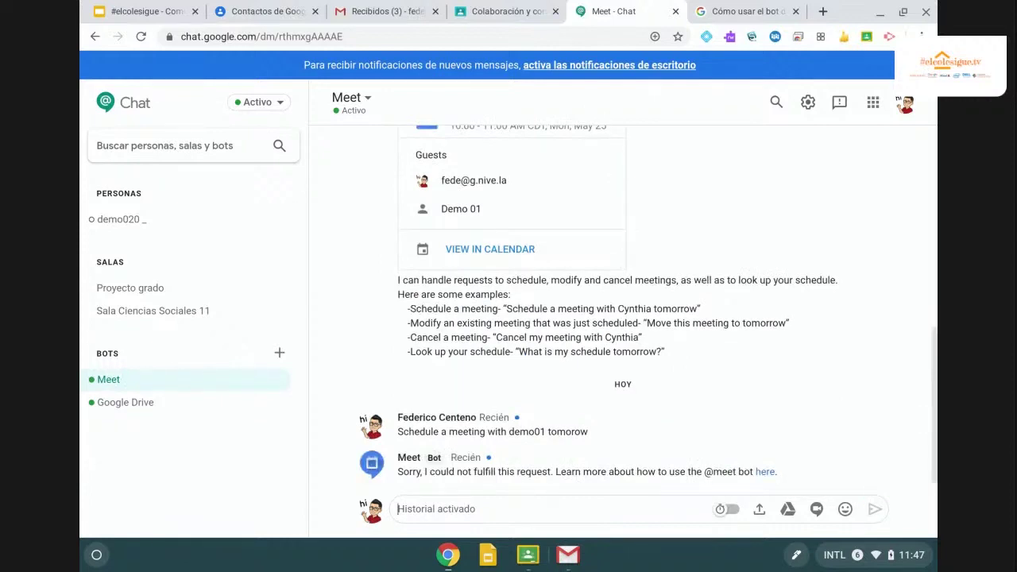
pyautogui.scroll(1, 451, 436)
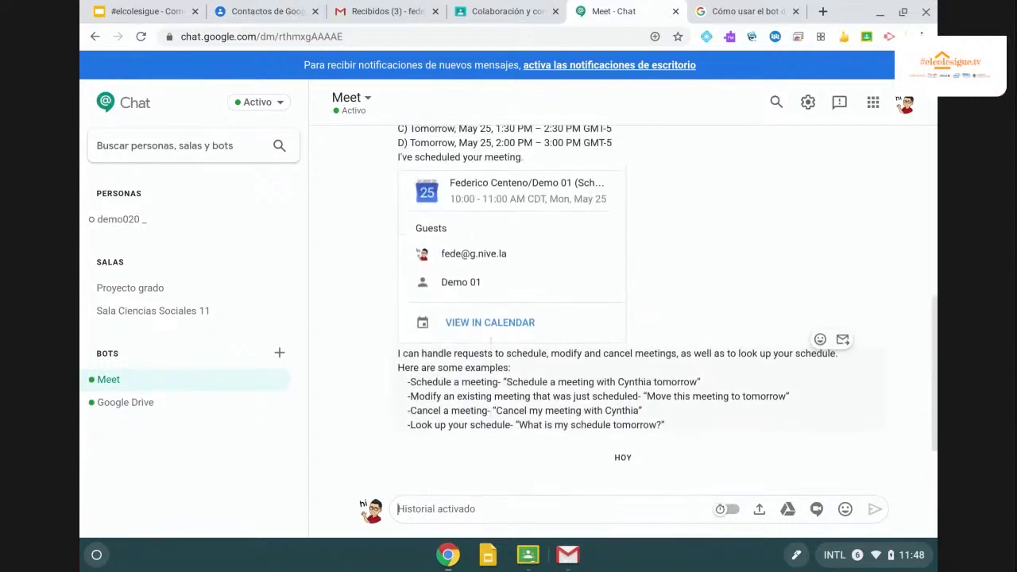
pyautogui.scroll(-1, 451, 435)
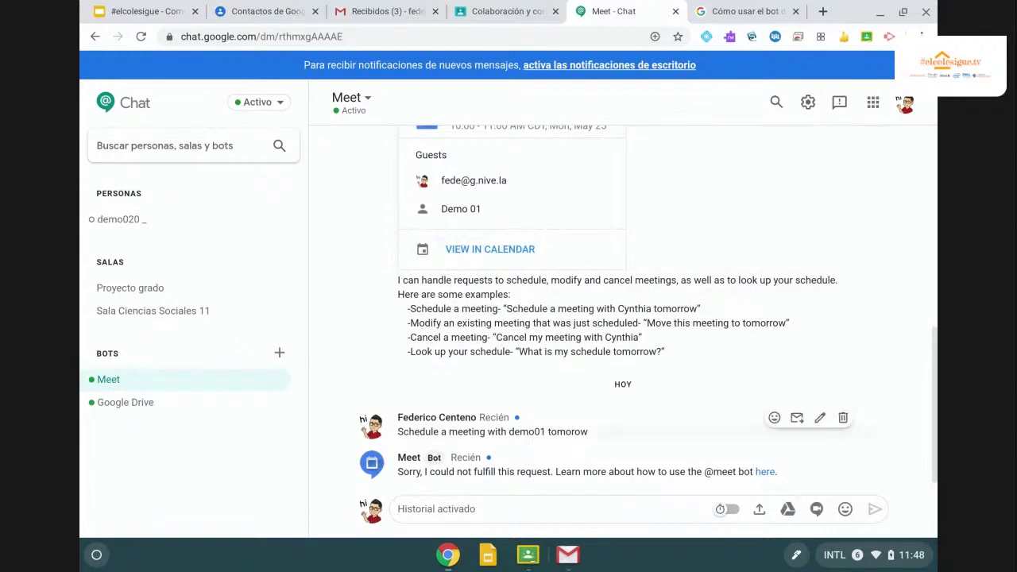
pyautogui.scroll(8, 467, 334)
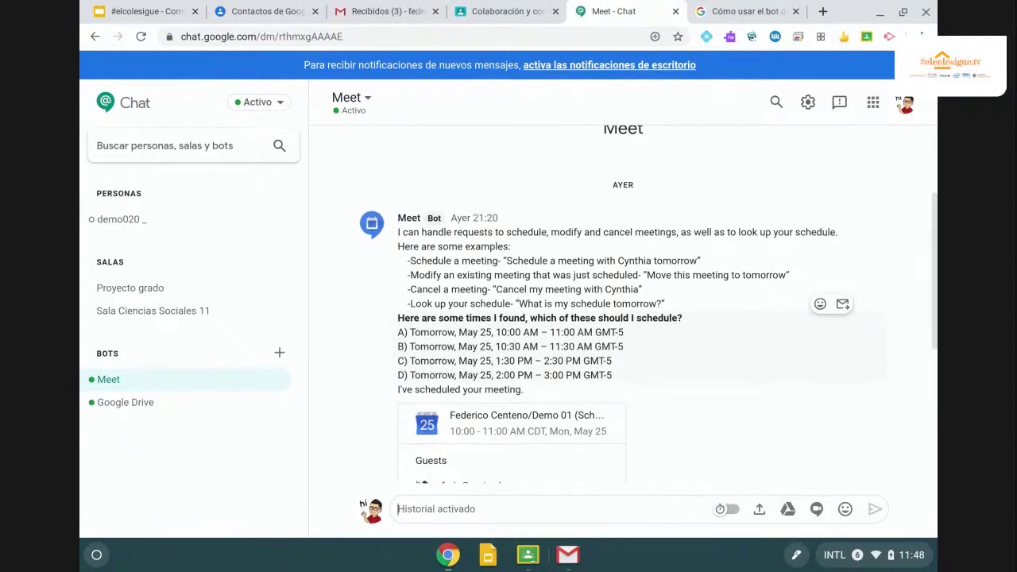
pyautogui.scroll(3, 623, 305)
pyautogui.scroll(-3, 623, 305)
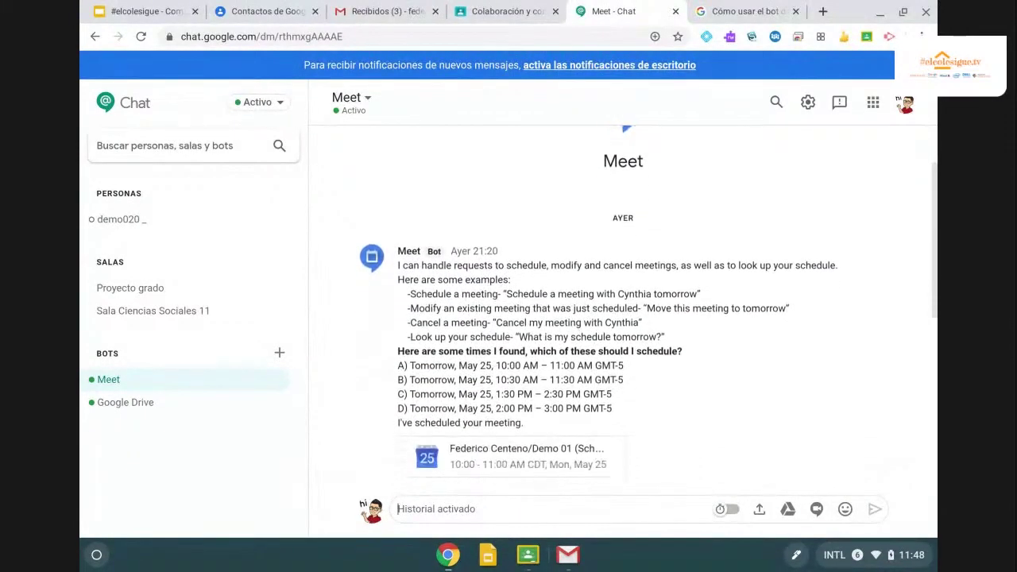
pyautogui.scroll(-5, 623, 317)
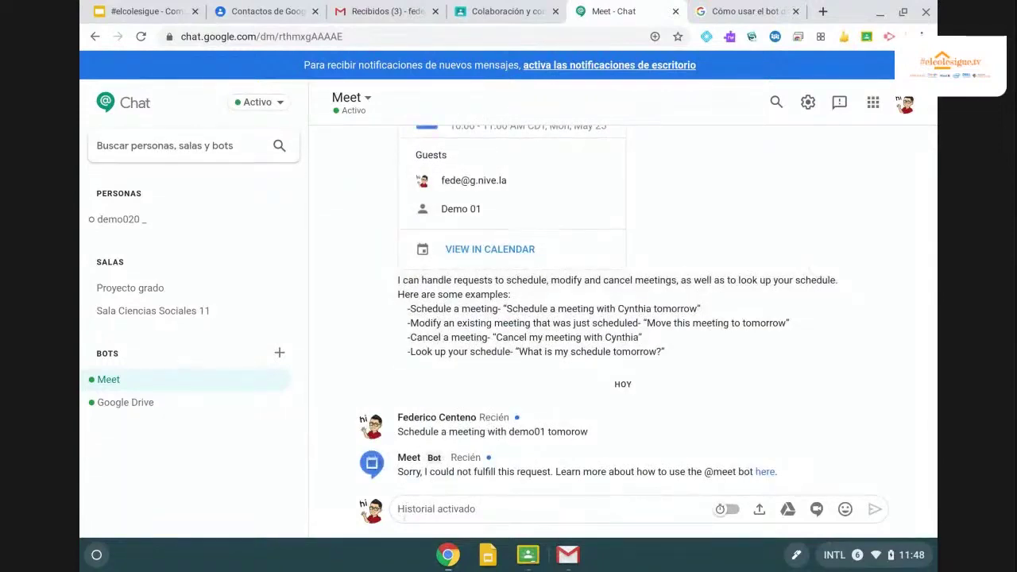
# Ask the Meet bot for a meeting with Demo 01 tomorrow at 10am and confirm with 'yes'.
pyautogui.write('Sched')
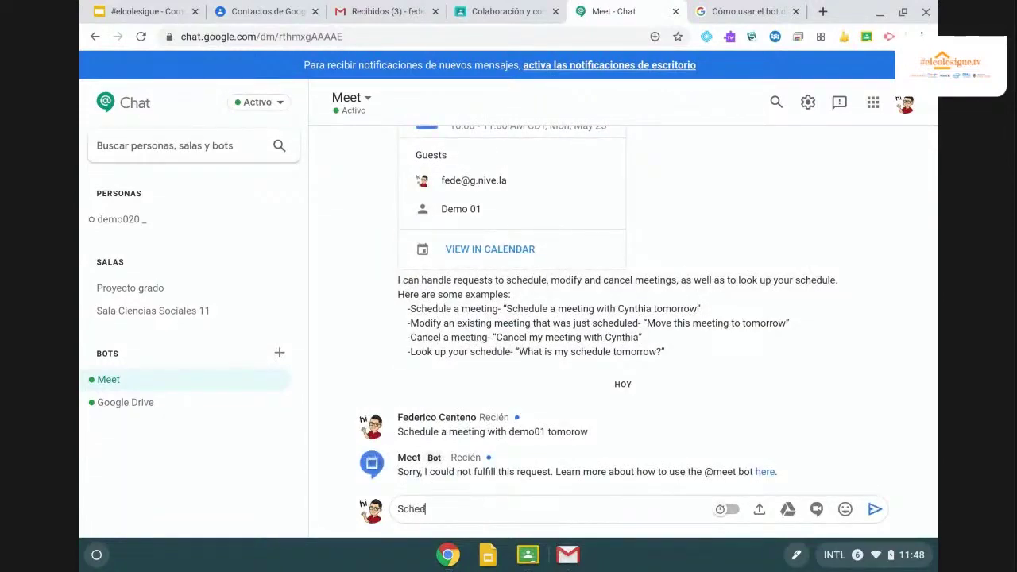
pyautogui.write('ule a meeting wth Demo')
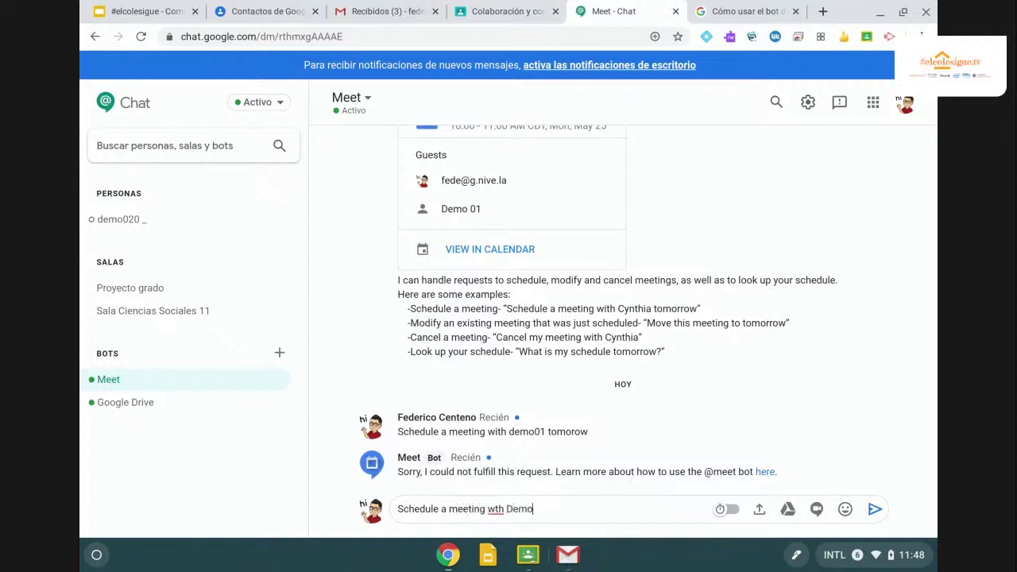
pyautogui.write(' 01 tomorrow at 10am')
pyautogui.click(494, 509)
pyautogui.write('i')
pyautogui.moveTo(550, 509); pyautogui.dragTo(508, 508)
pyautogui.write('@demo')
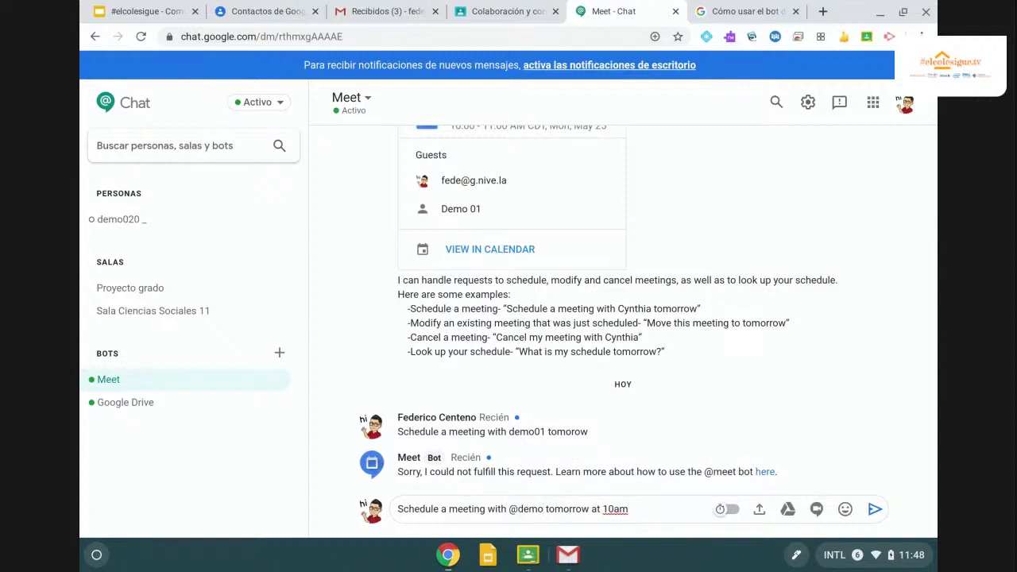
pyautogui.press('BackSpace')
pyautogui.press('BackSpace')
pyautogui.press('BackSpace')
pyautogui.press('BackSpace')
pyautogui.press('BackSpace')
pyautogui.write('Demo 01')
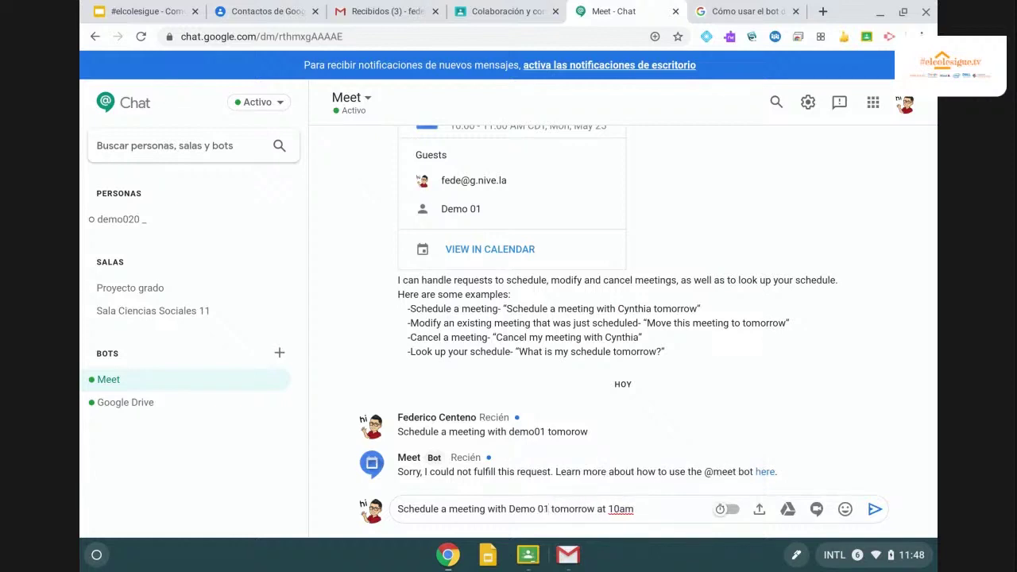
pyautogui.press('Return')
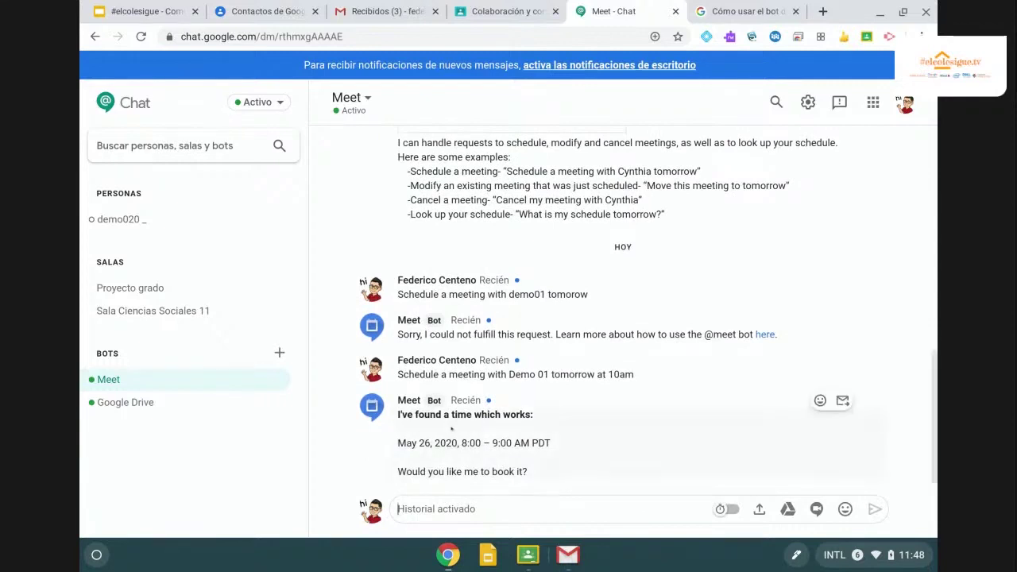
pyautogui.write('yes')
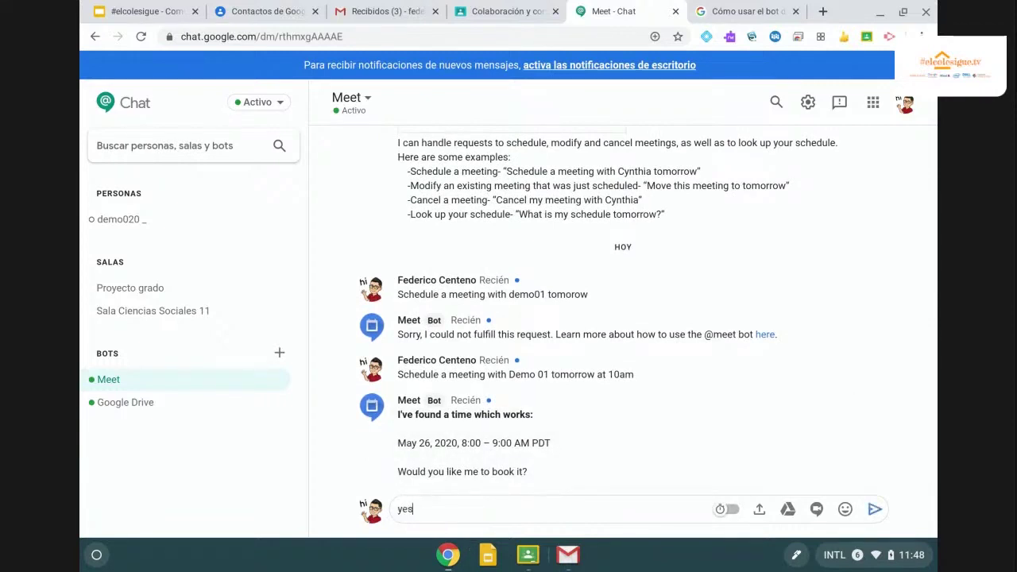
pyautogui.press('Return')
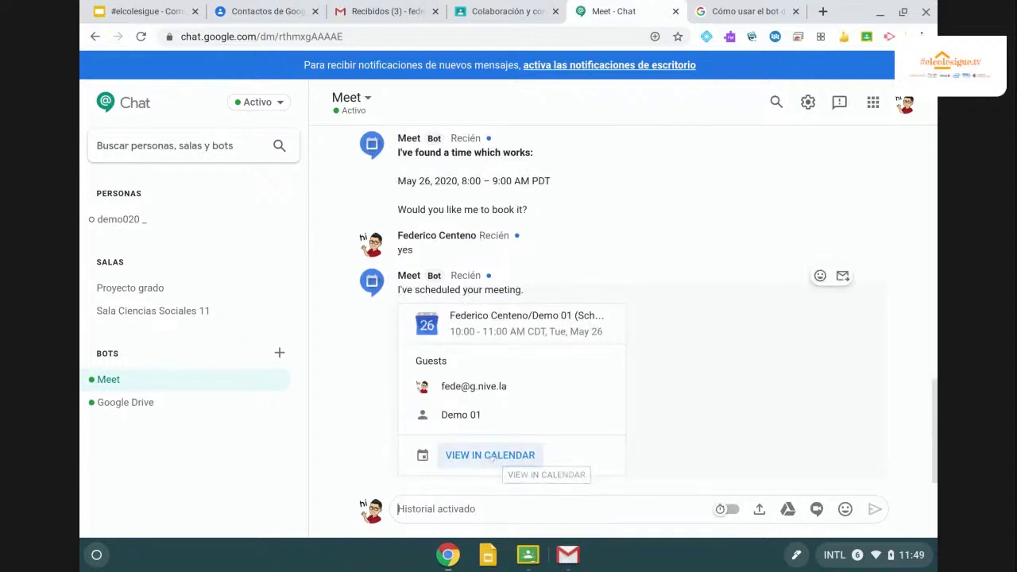
# Check the Tuesday 26 May 10–11am meeting in Google Calendar, then return to the Meet bot chat.
pyautogui.click(493, 457)
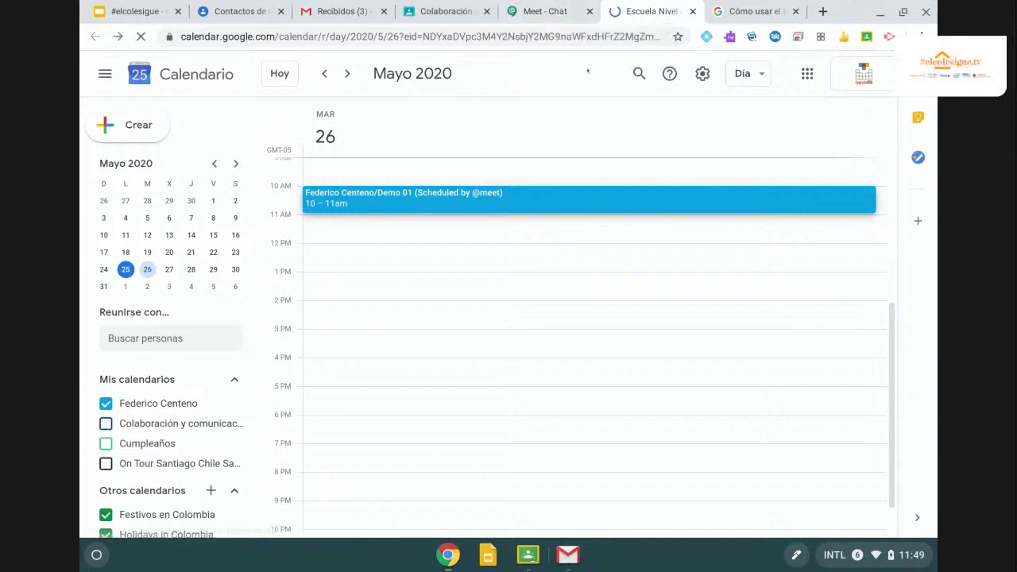
pyautogui.click(548, 16)
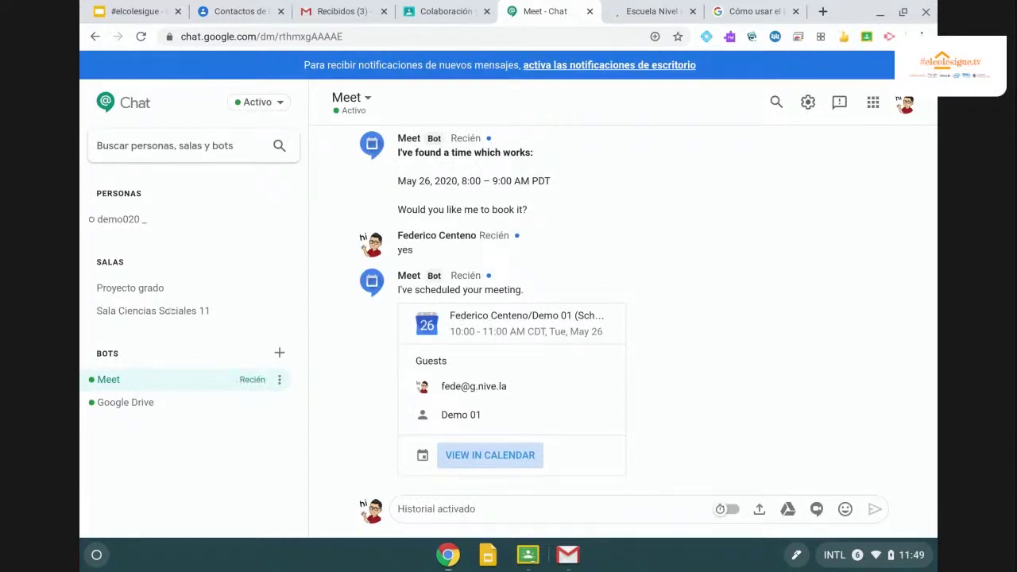
pyautogui.click(151, 288)
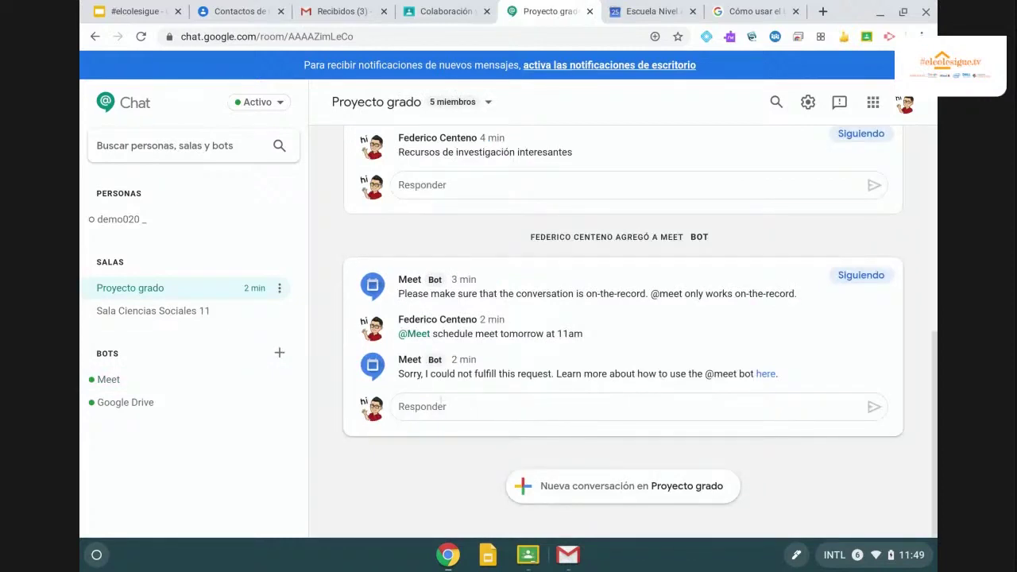
pyautogui.click(441, 402)
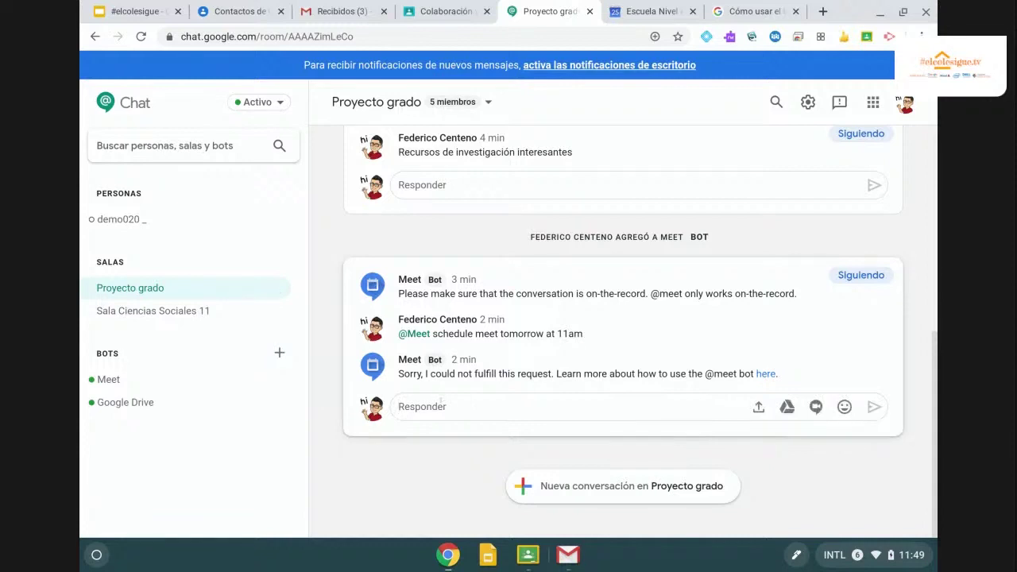
pyautogui.write('@meet')
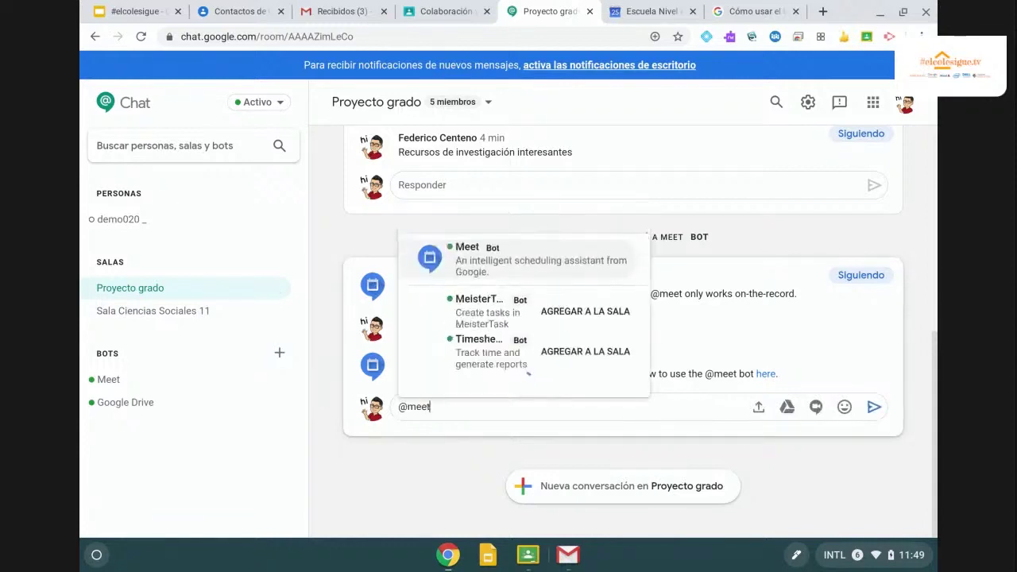
pyautogui.write(' S')
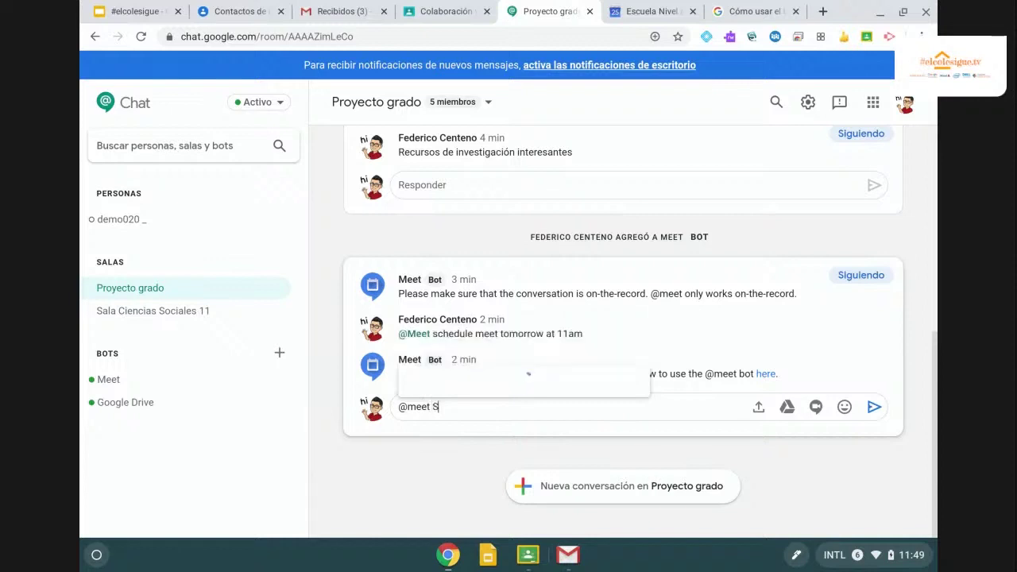
pyautogui.write('chedule a')
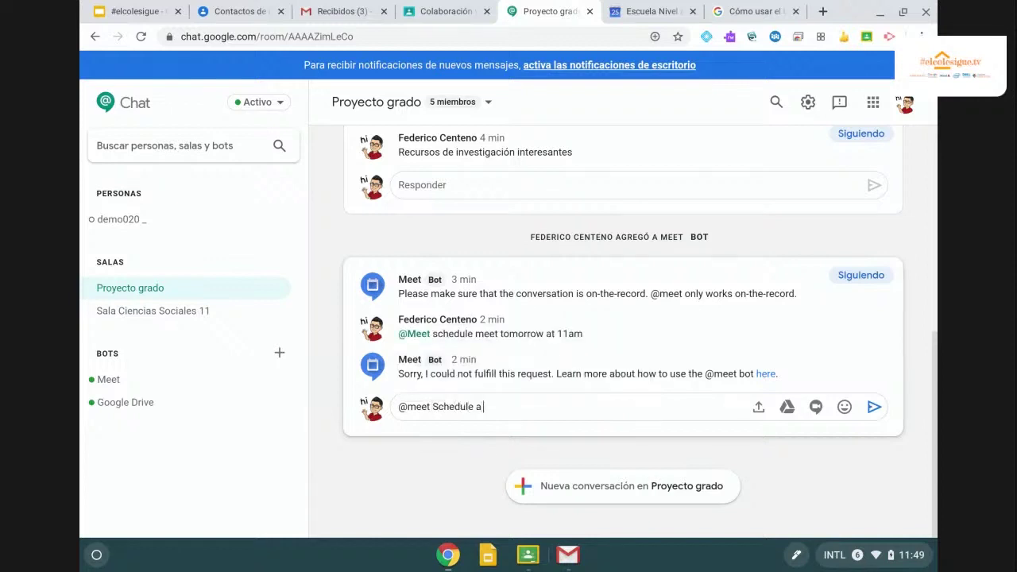
pyautogui.write(' meeting tomorrow at 11')
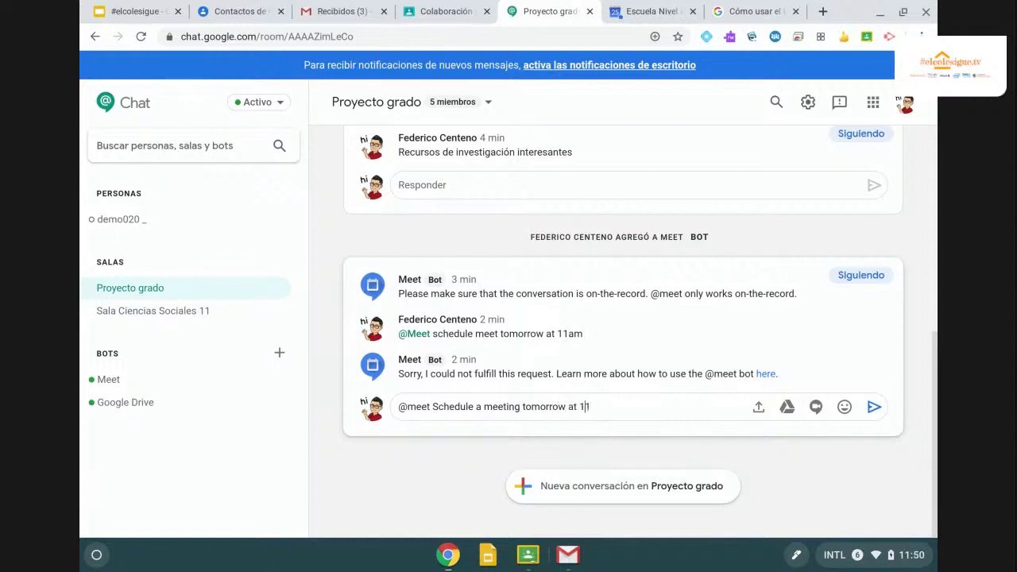
pyautogui.click(520, 406)
pyautogui.write('with Demo 01')
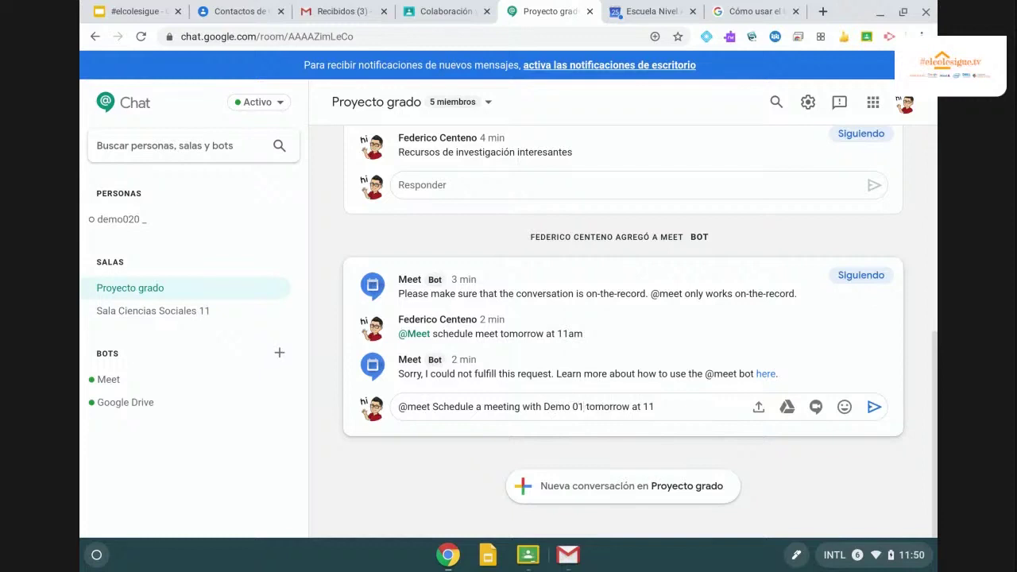
pyautogui.press('Return')
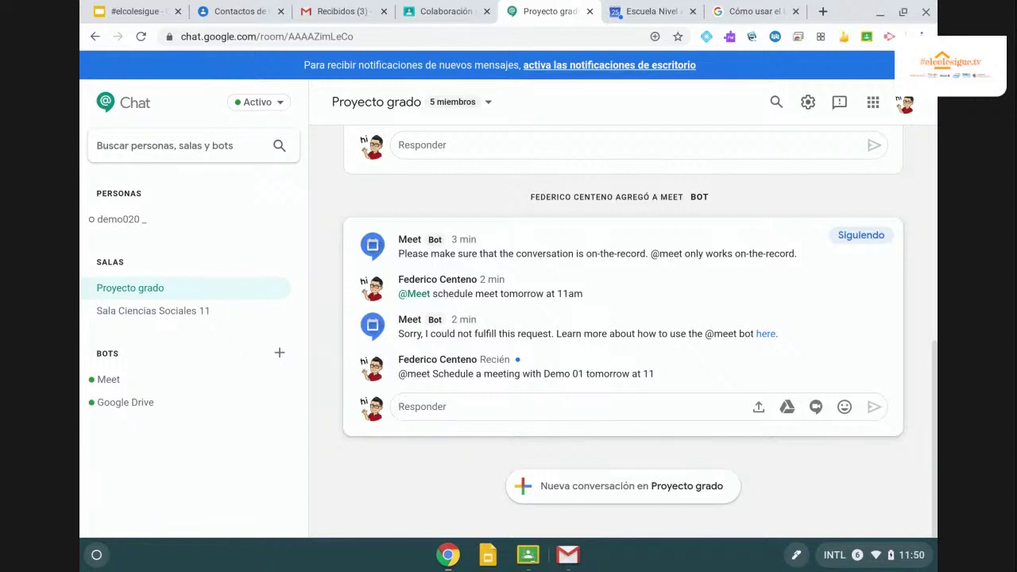
pyautogui.moveTo(551, 381)
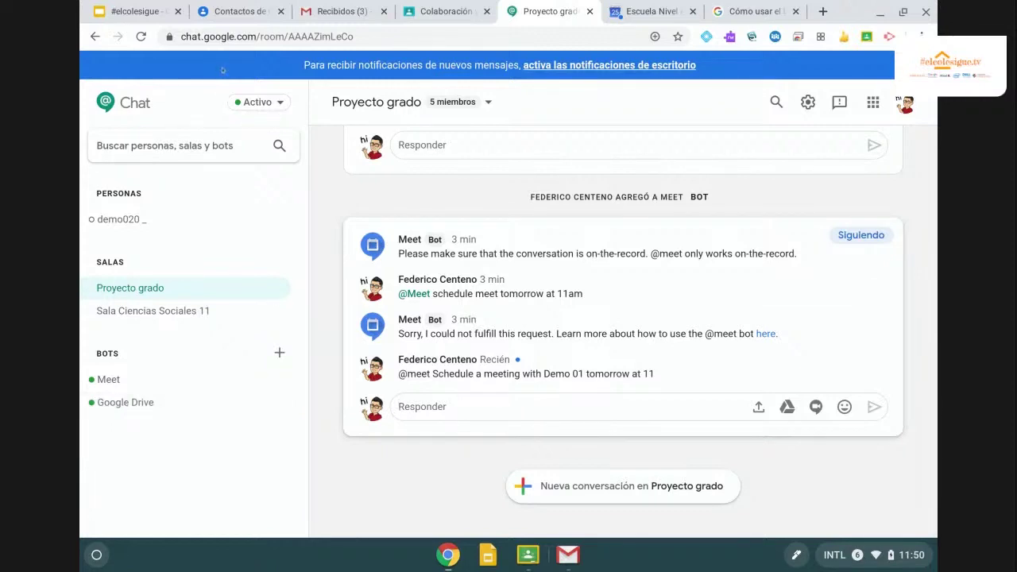
# Advance the #elcolesigue slides past Mensajes directos to the Google Classroom slide, then show the class stream.
pyautogui.click(134, 16)
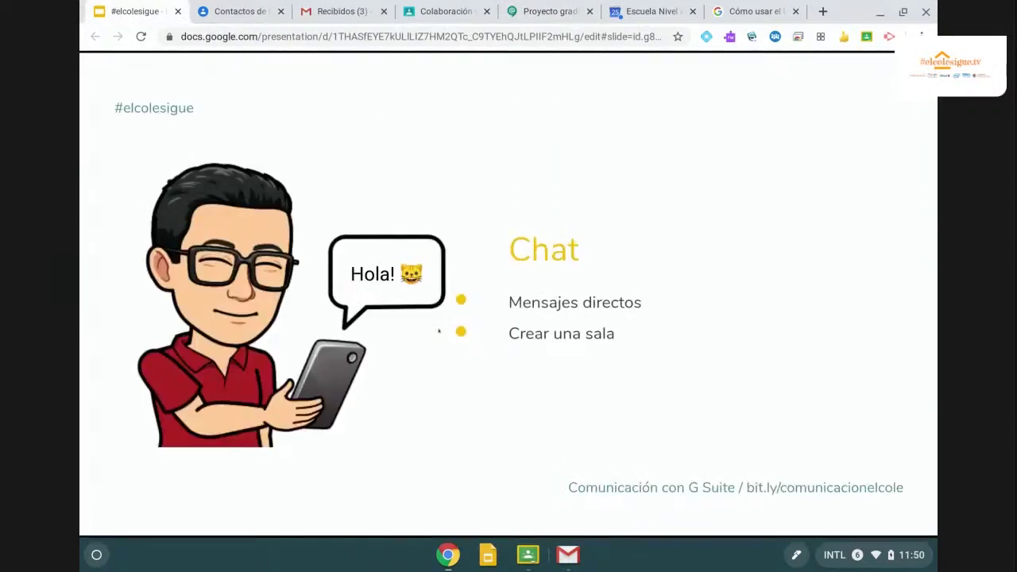
pyautogui.press('Right')
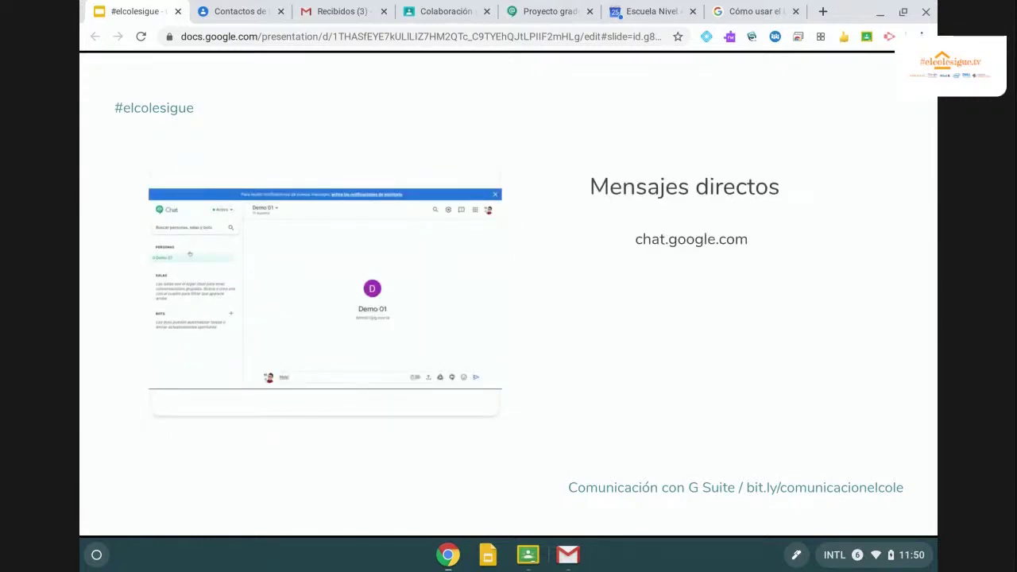
pyautogui.press('Right')
pyautogui.press('Right')
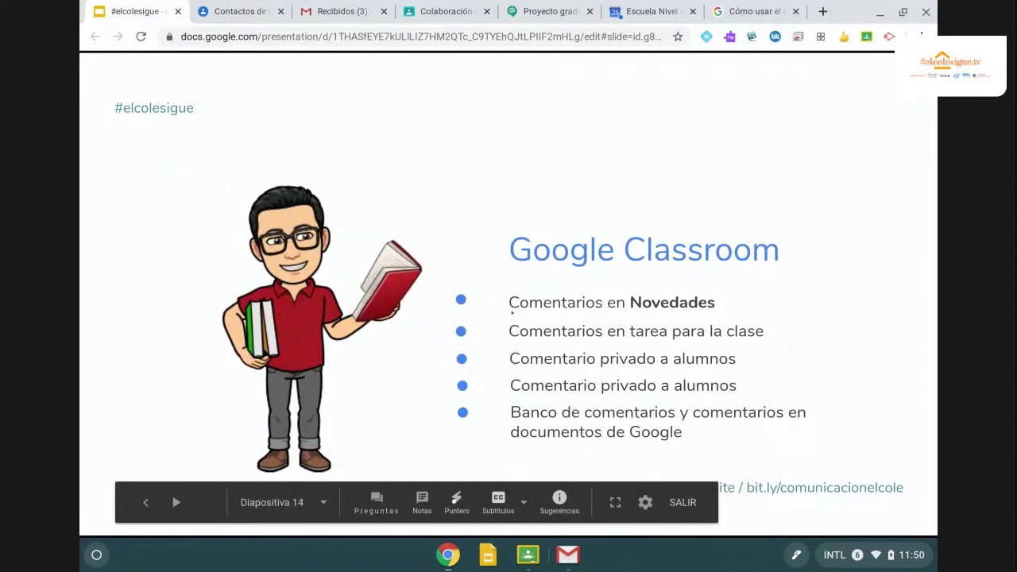
pyautogui.click(647, 12)
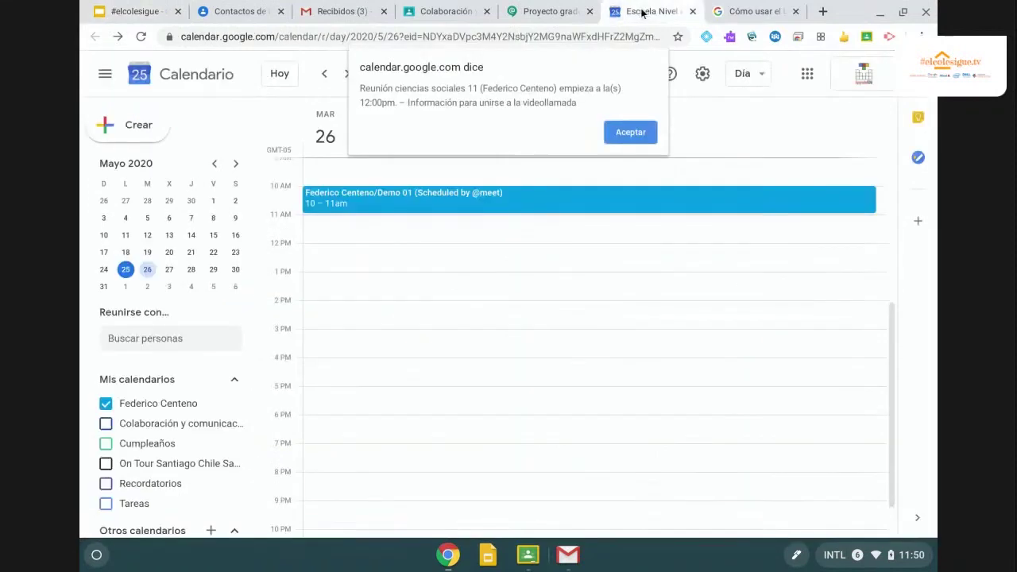
pyautogui.click(447, 13)
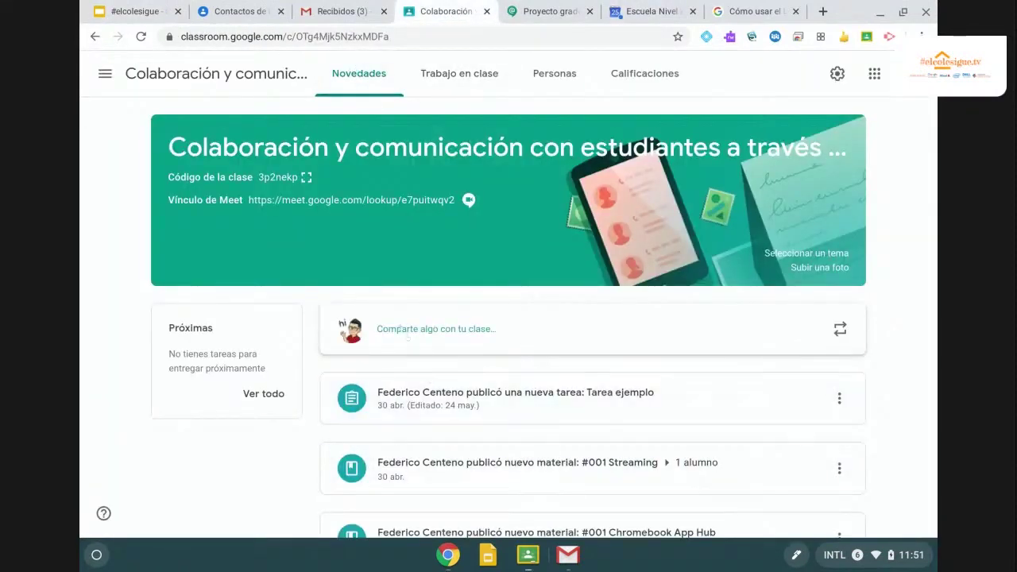
# Start a class post addressed to only two students, then discard it on leaving for Personas.
pyautogui.click(402, 329)
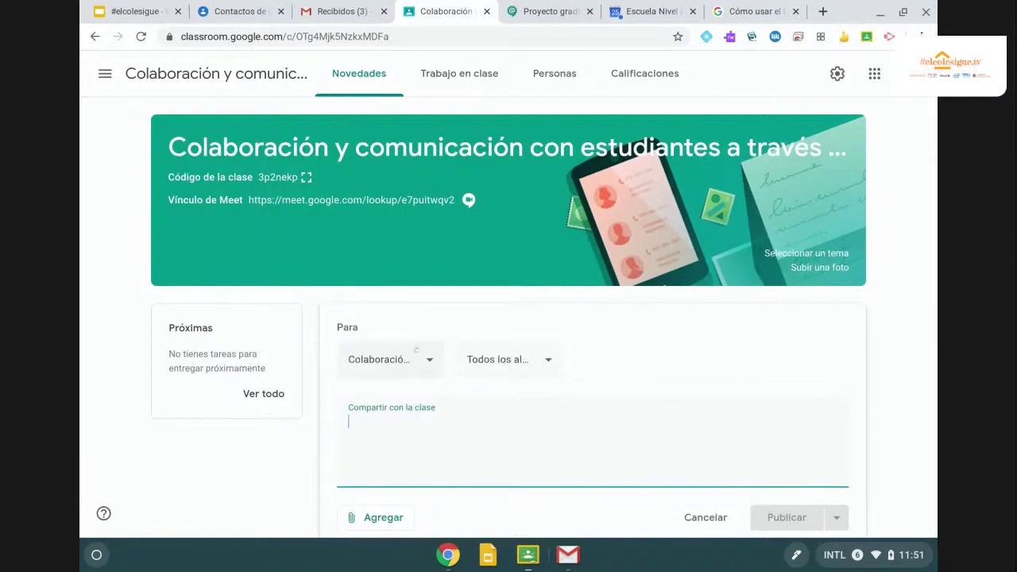
pyautogui.click(422, 363)
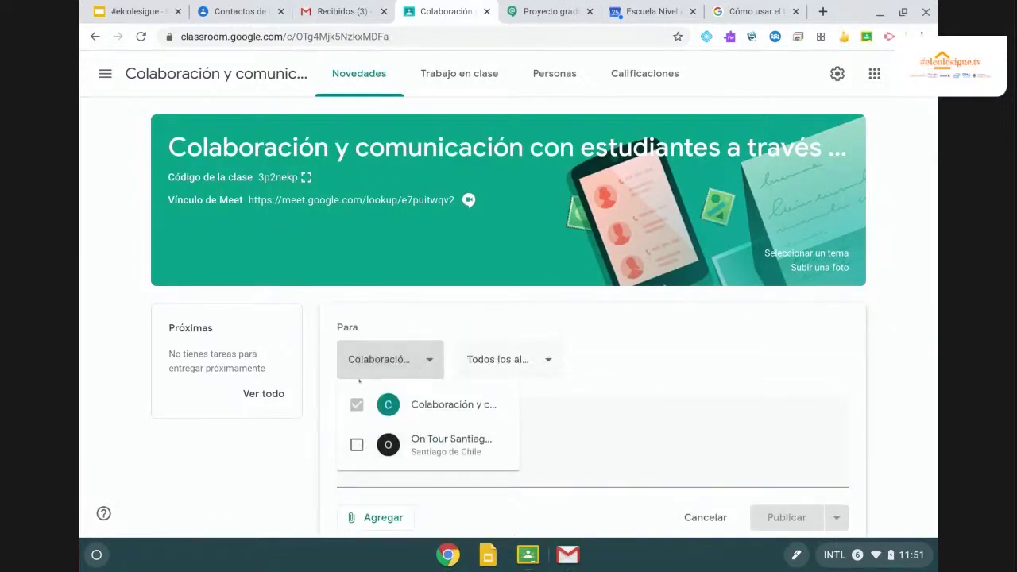
pyautogui.click(540, 362)
pyautogui.click(539, 361)
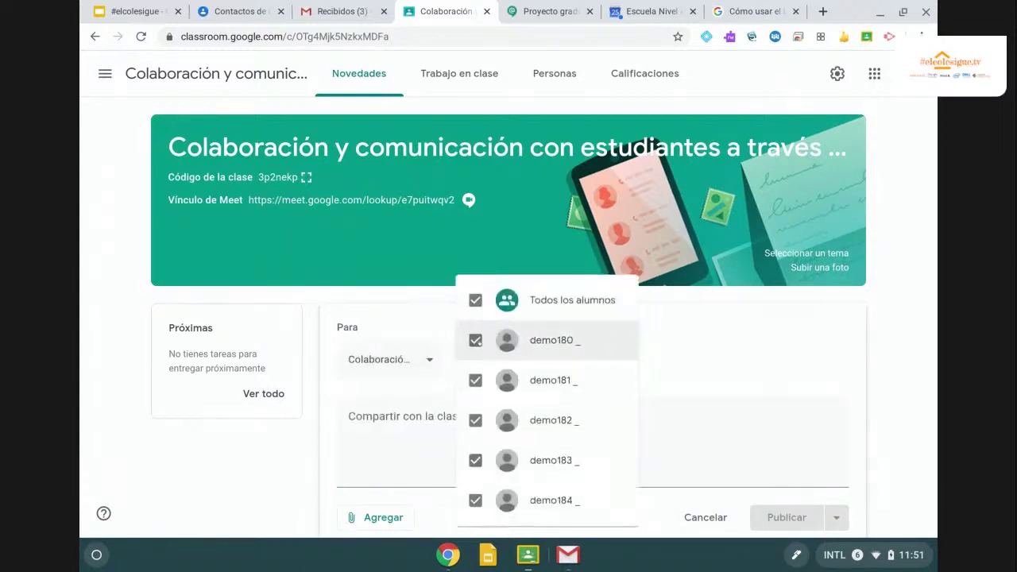
pyautogui.click(474, 305)
pyautogui.click(474, 341)
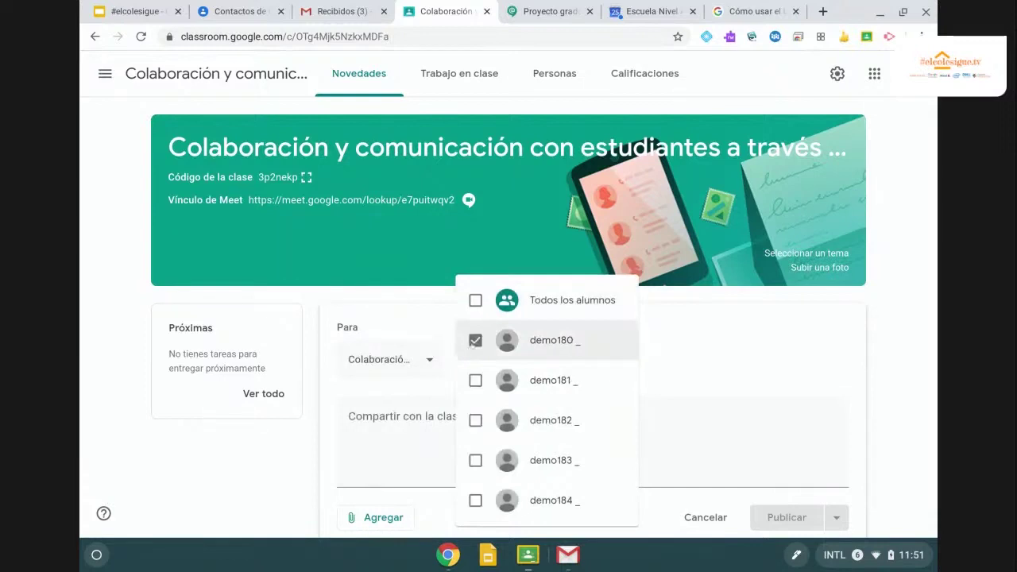
pyautogui.click(474, 382)
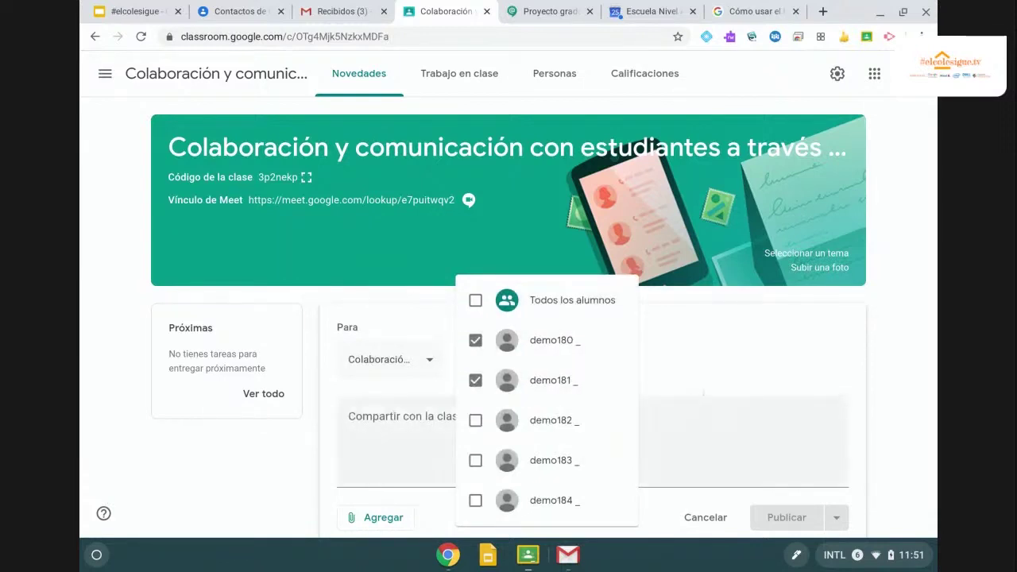
pyautogui.click(699, 329)
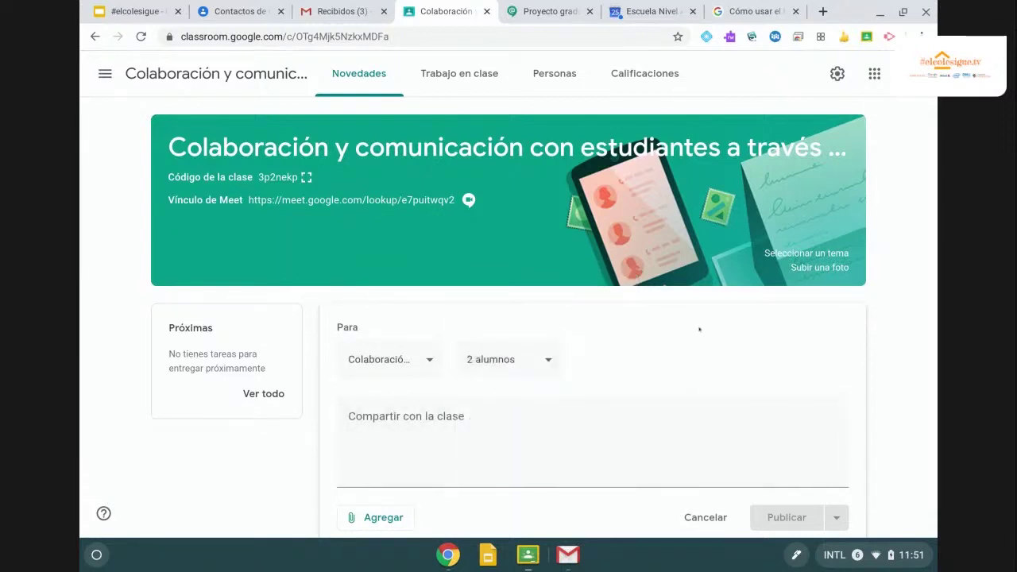
pyautogui.click(545, 77)
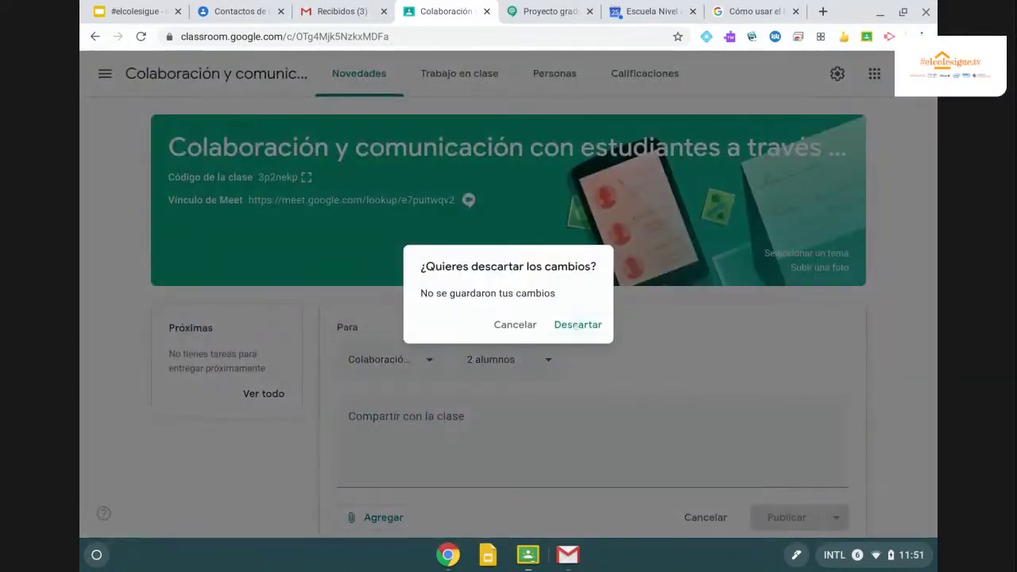
pyautogui.click(575, 325)
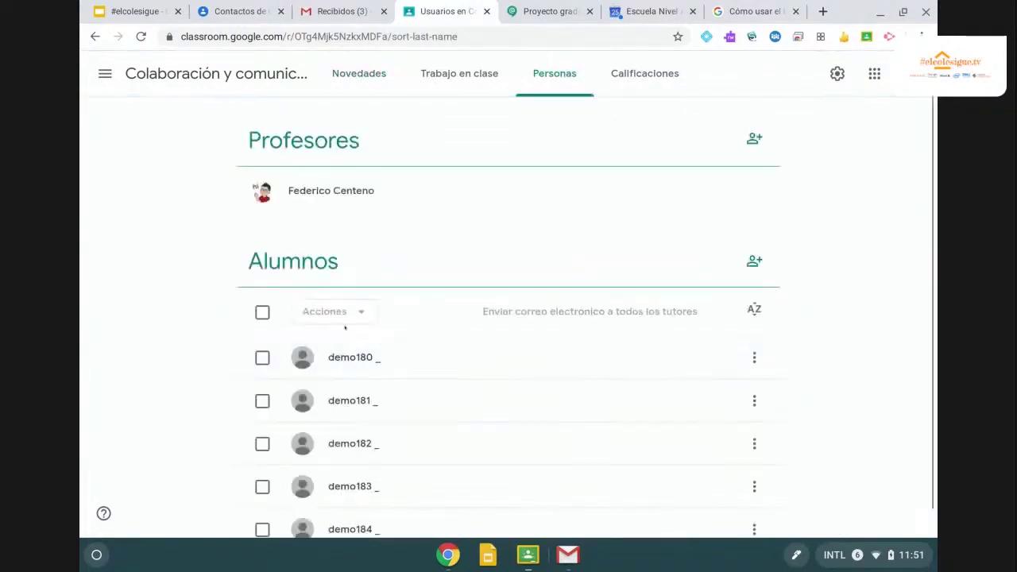
# Select the first student on Personas and open their work page showing 80% overall.
pyautogui.click(262, 358)
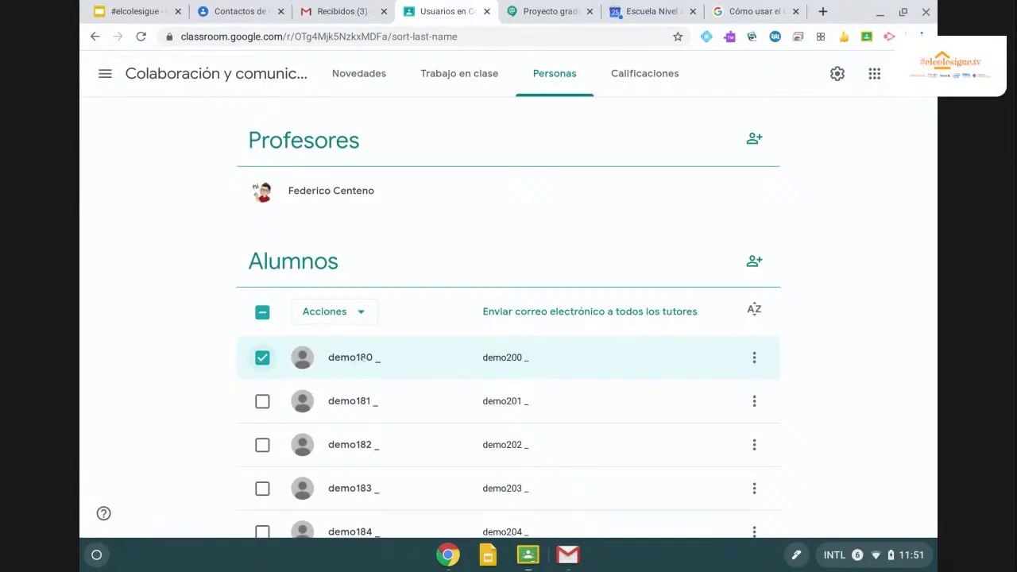
pyautogui.click(352, 359)
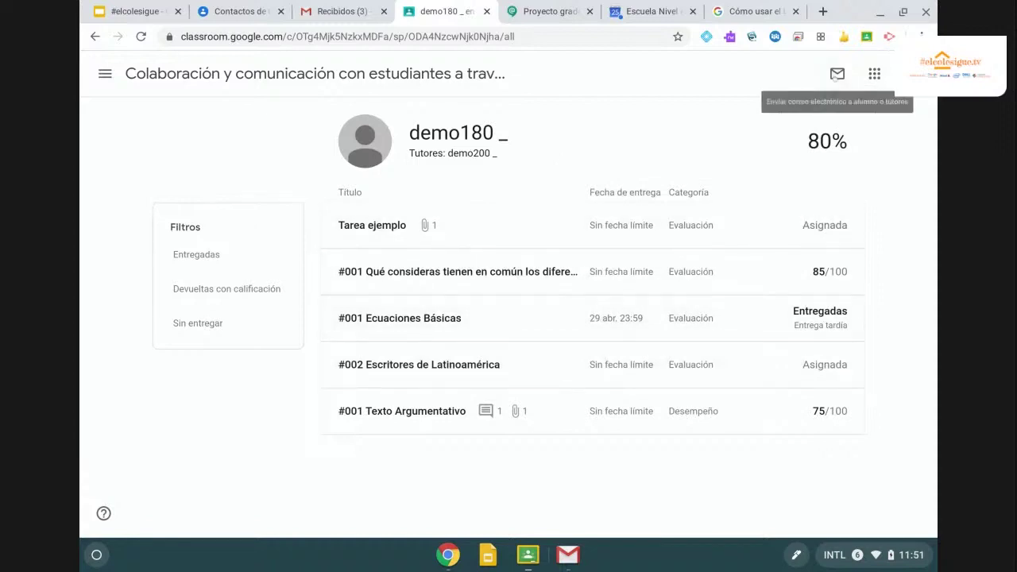
# Email the student 'Por favor entregar areas signadas' with their work summary included.
pyautogui.click(837, 74)
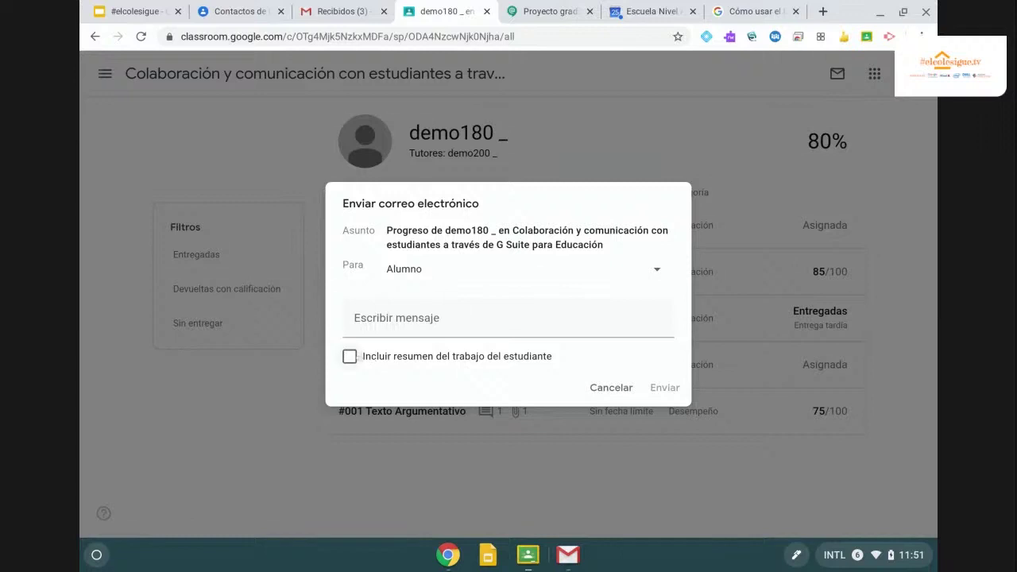
pyautogui.click(349, 356)
pyautogui.click(508, 318)
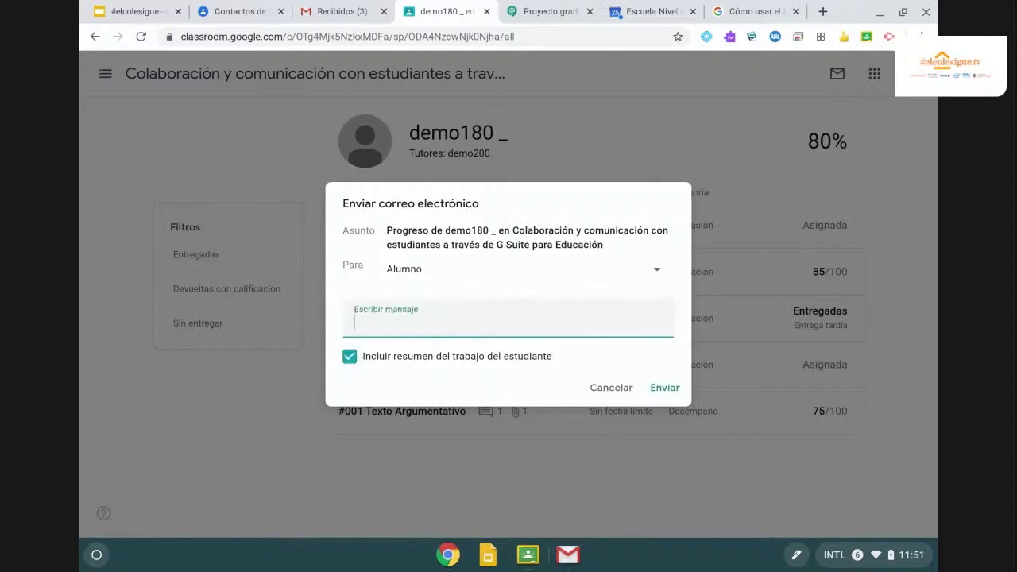
pyautogui.write('Por favor entregar areas signadas')
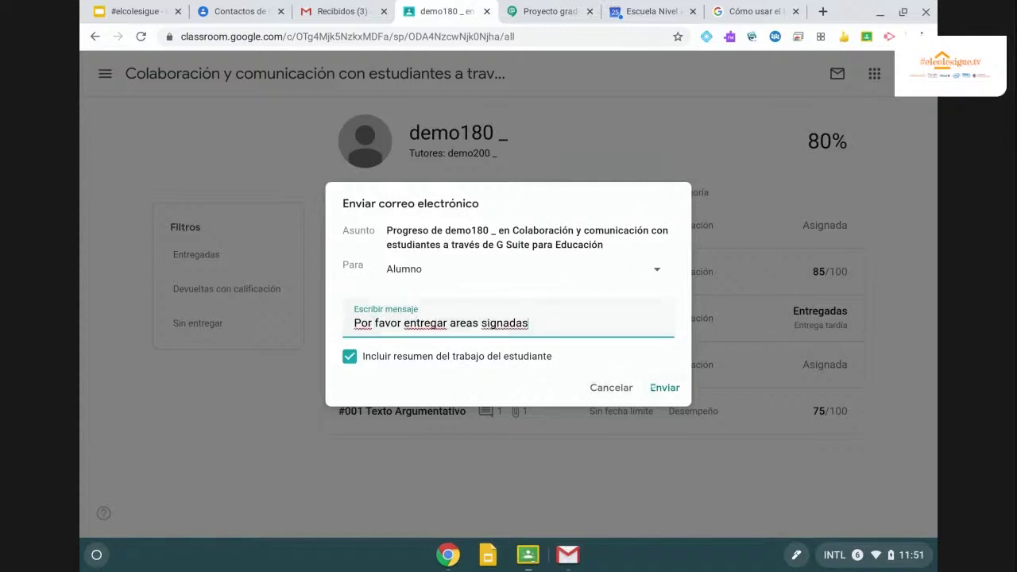
pyautogui.click(653, 387)
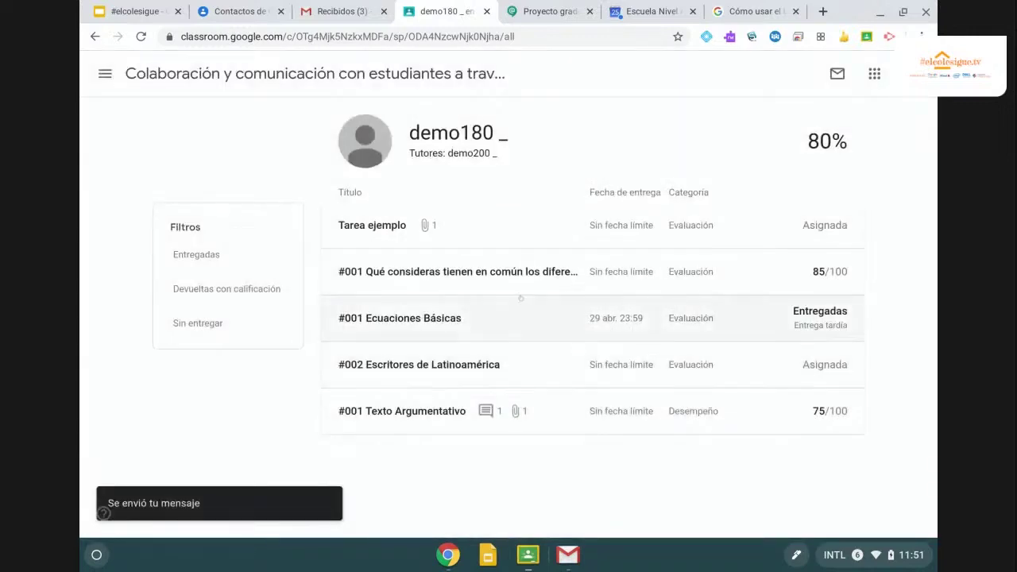